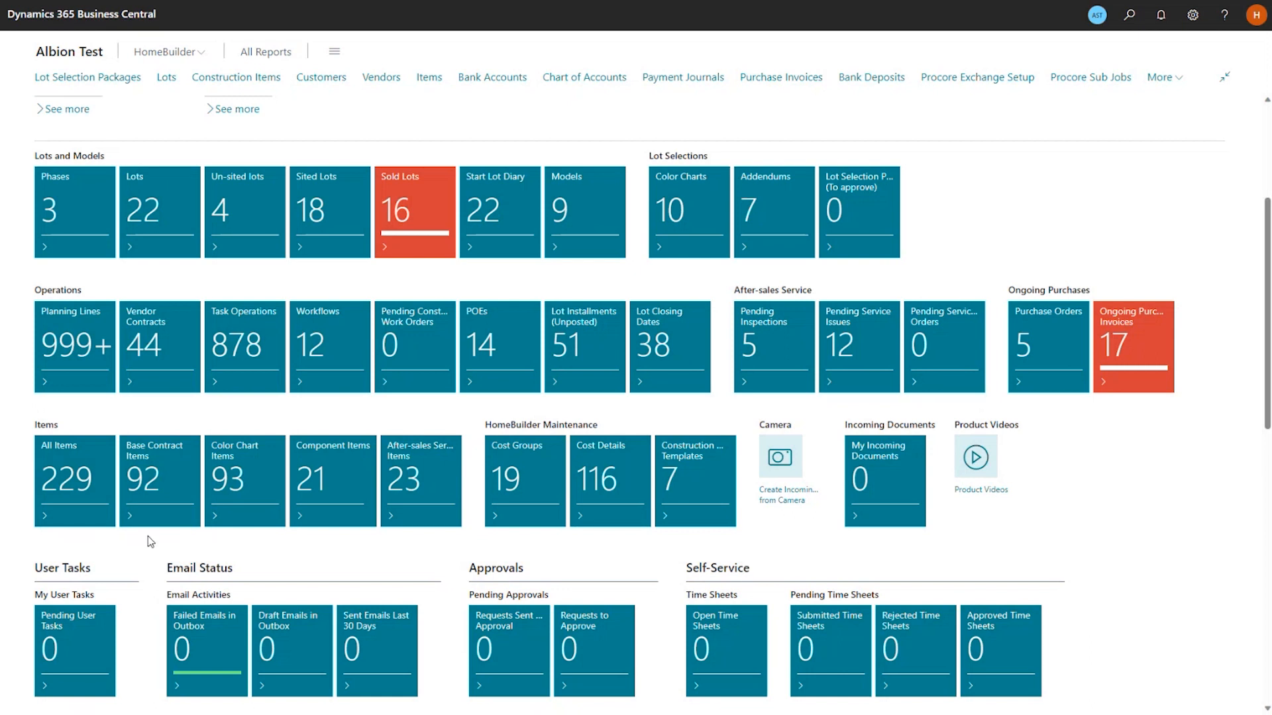
# Open the list of color chart items and look through it down to the hardwood items
pyautogui.click(244, 480)
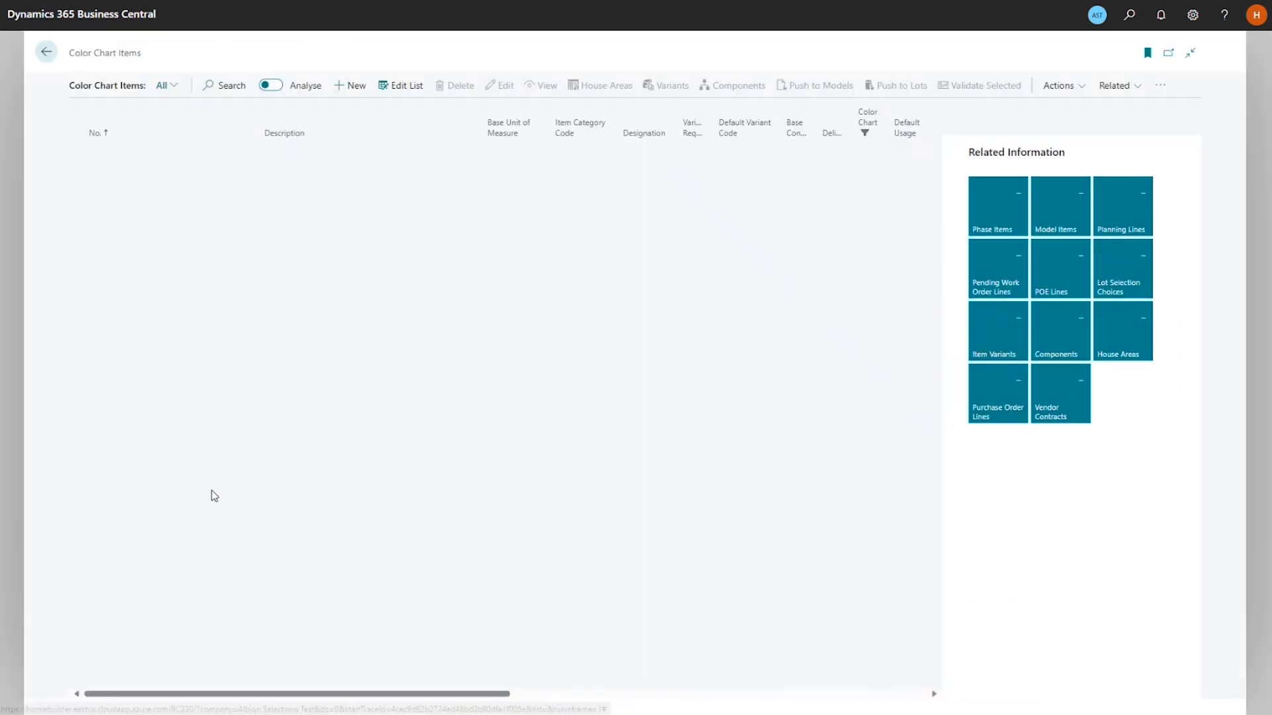
pyautogui.scroll(-7, 350, 434)
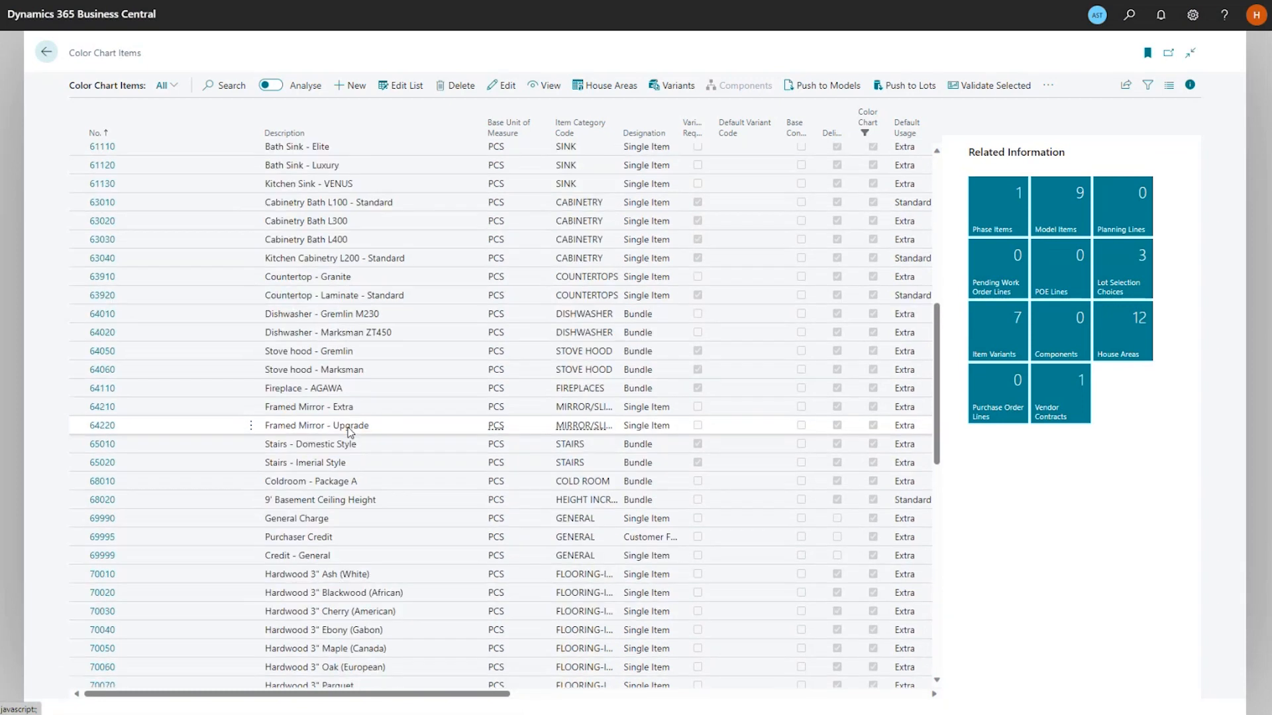
pyautogui.scroll(-3, 427, 445)
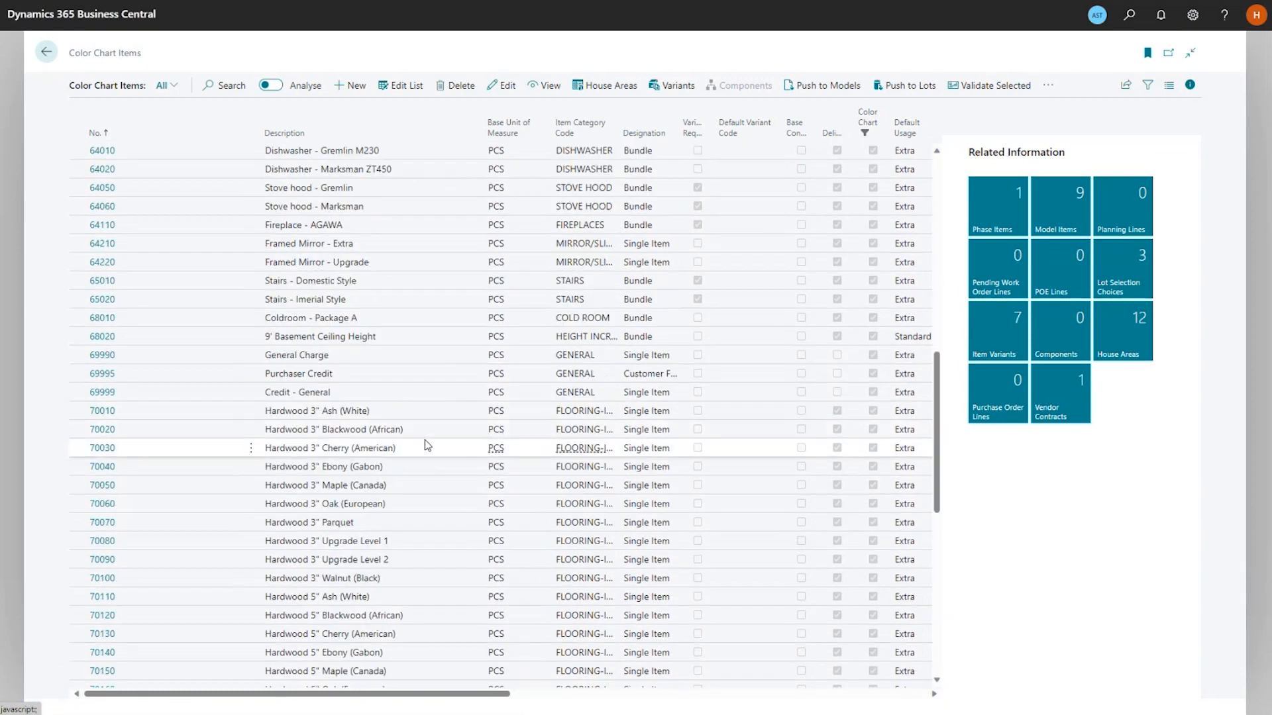
pyautogui.scroll(-10, 420, 438)
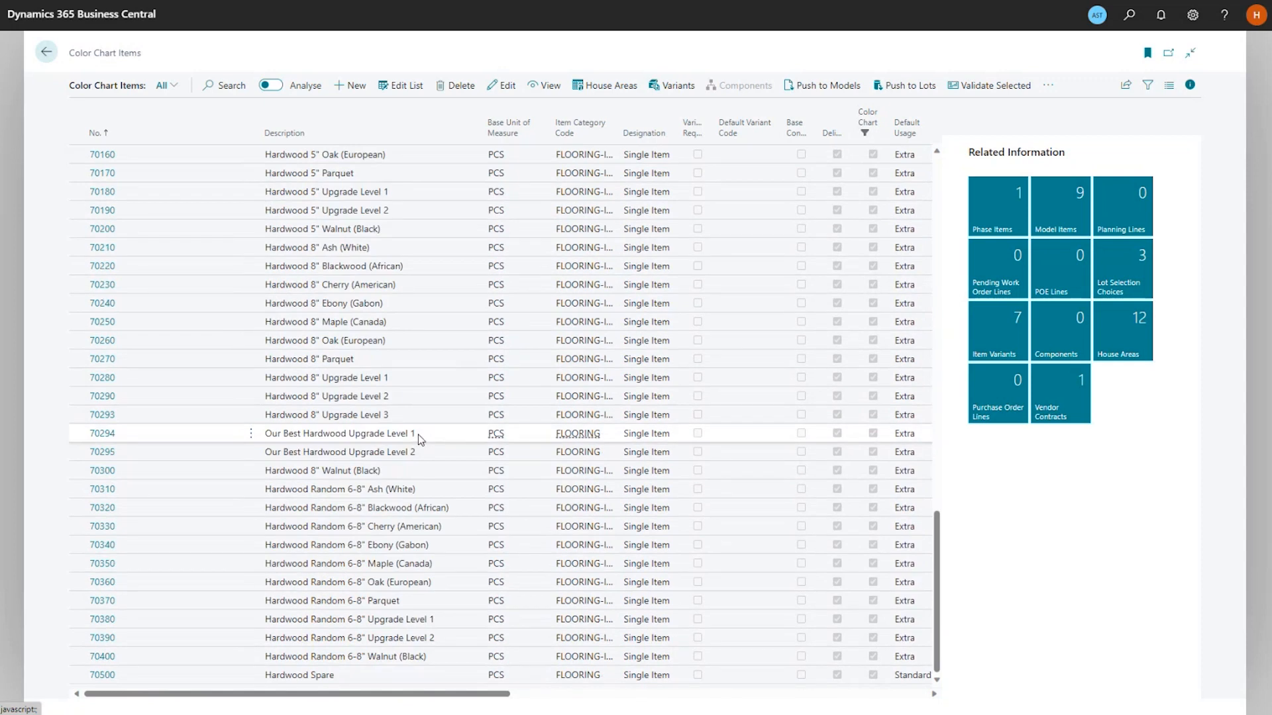
pyautogui.scroll(20, 418, 434)
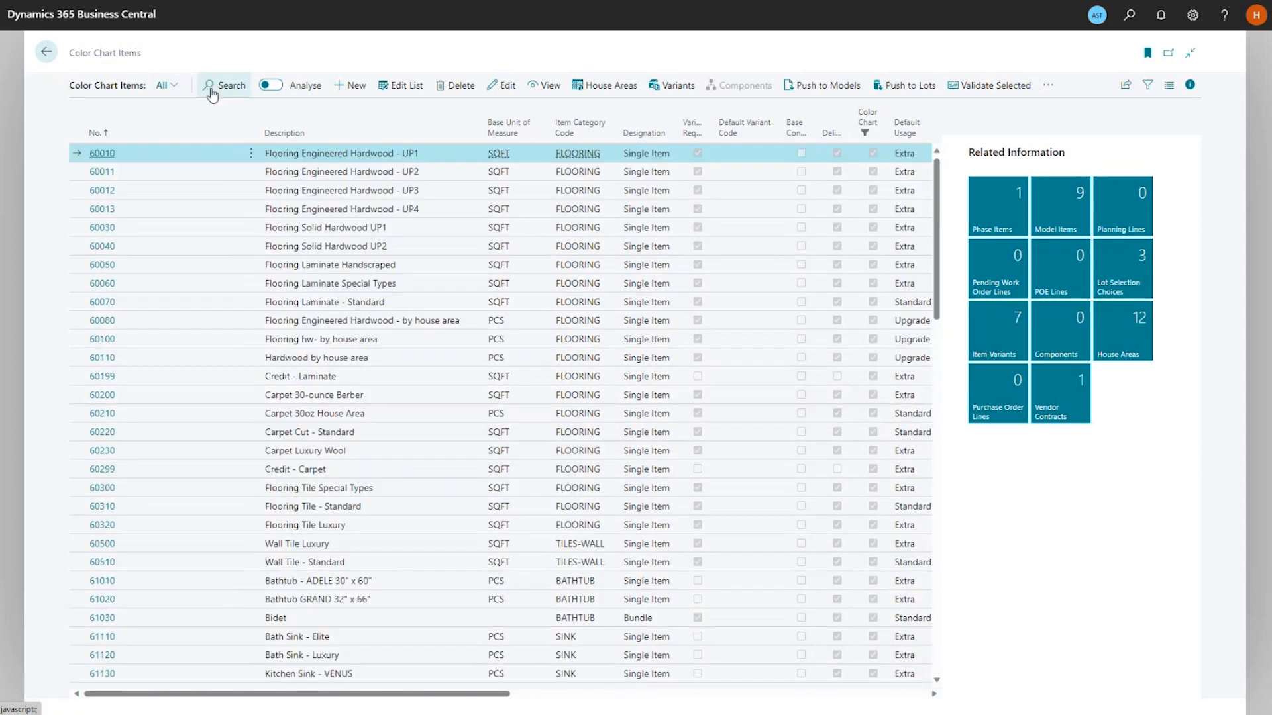
# Find "Our Best Hardwood Upgrade Level 2" by searching for "best", select it, and clear the search to restore the full list
pyautogui.click(212, 93)
pyautogui.write('best')
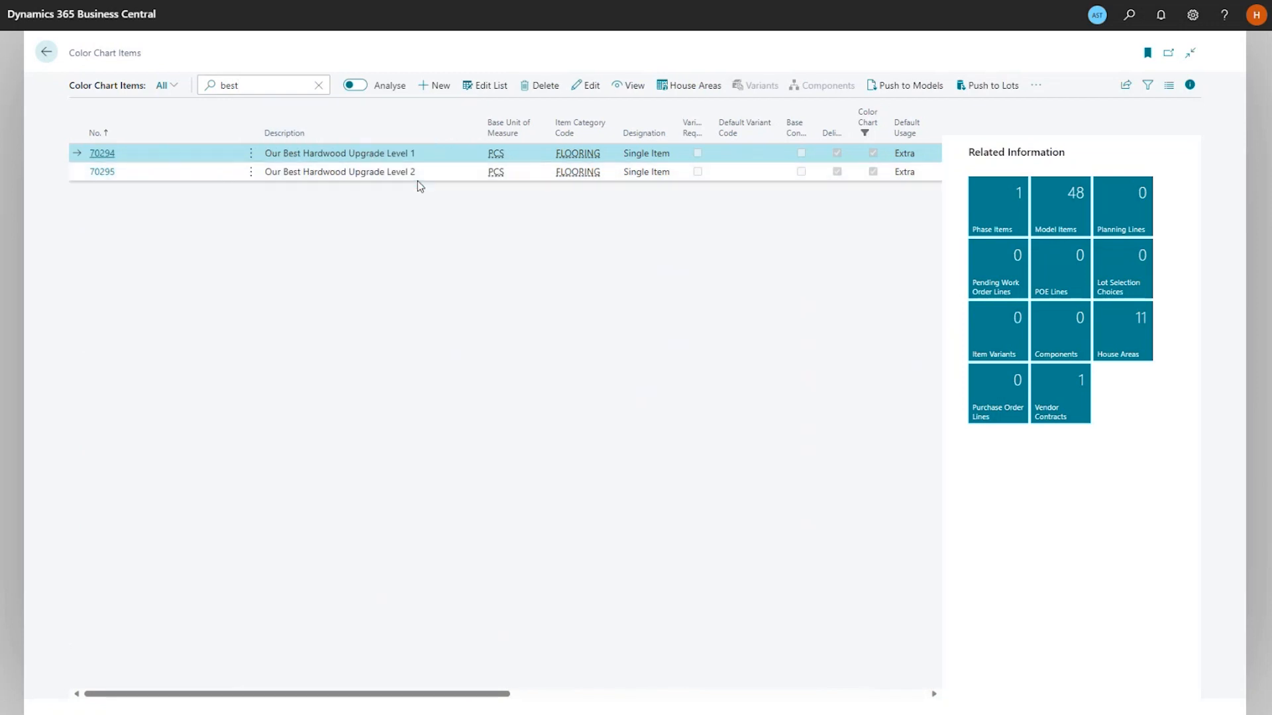
pyautogui.click(423, 173)
pyautogui.click(412, 154)
pyautogui.click(433, 173)
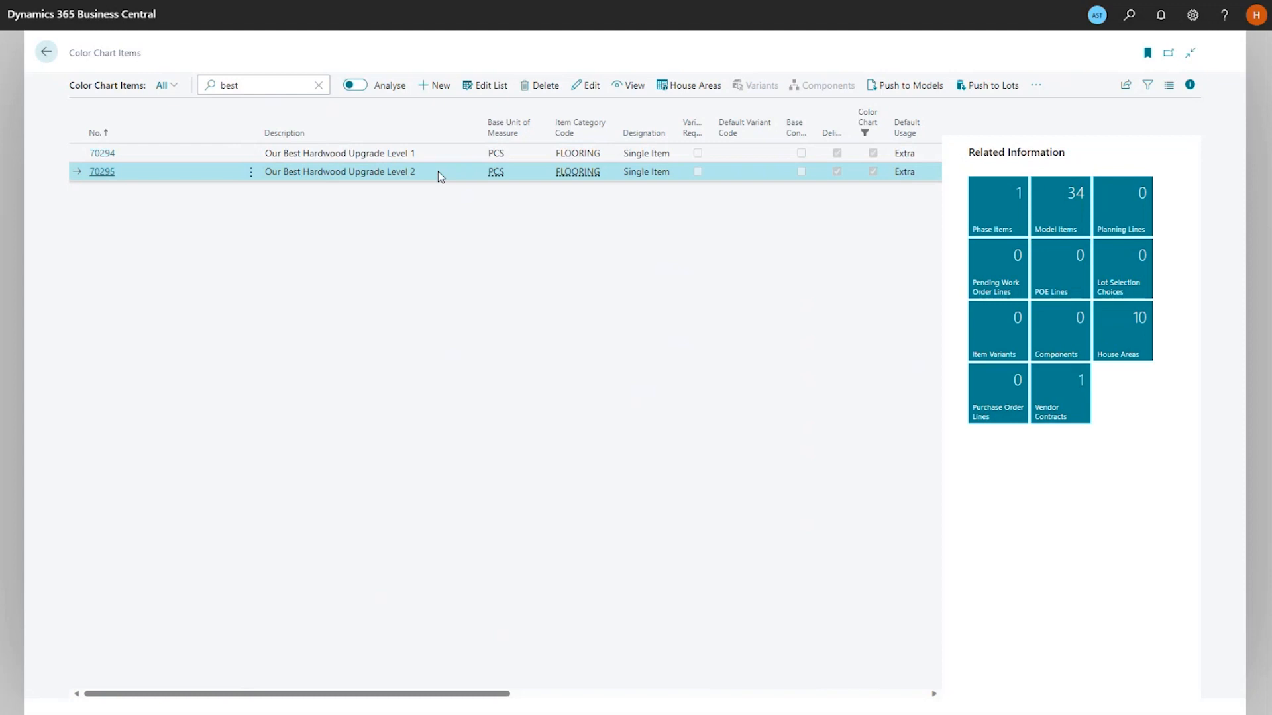
pyautogui.click(318, 84)
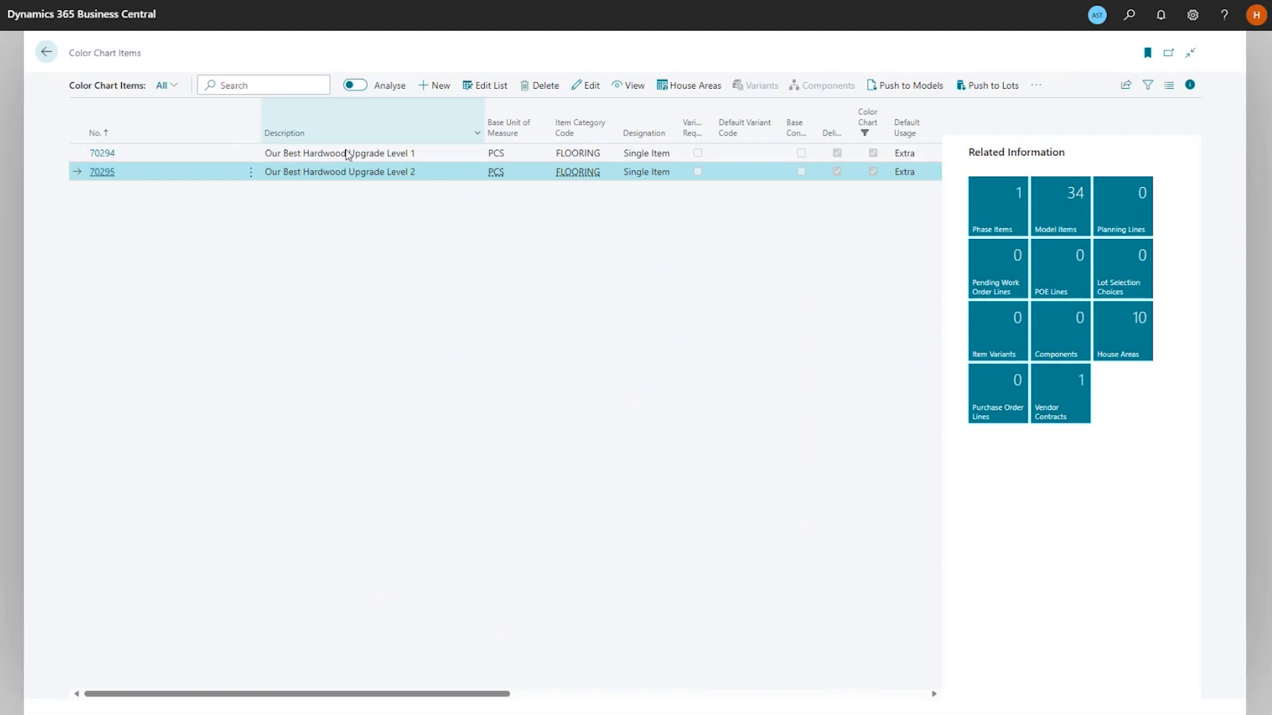
pyautogui.scroll(-3, 430, 656)
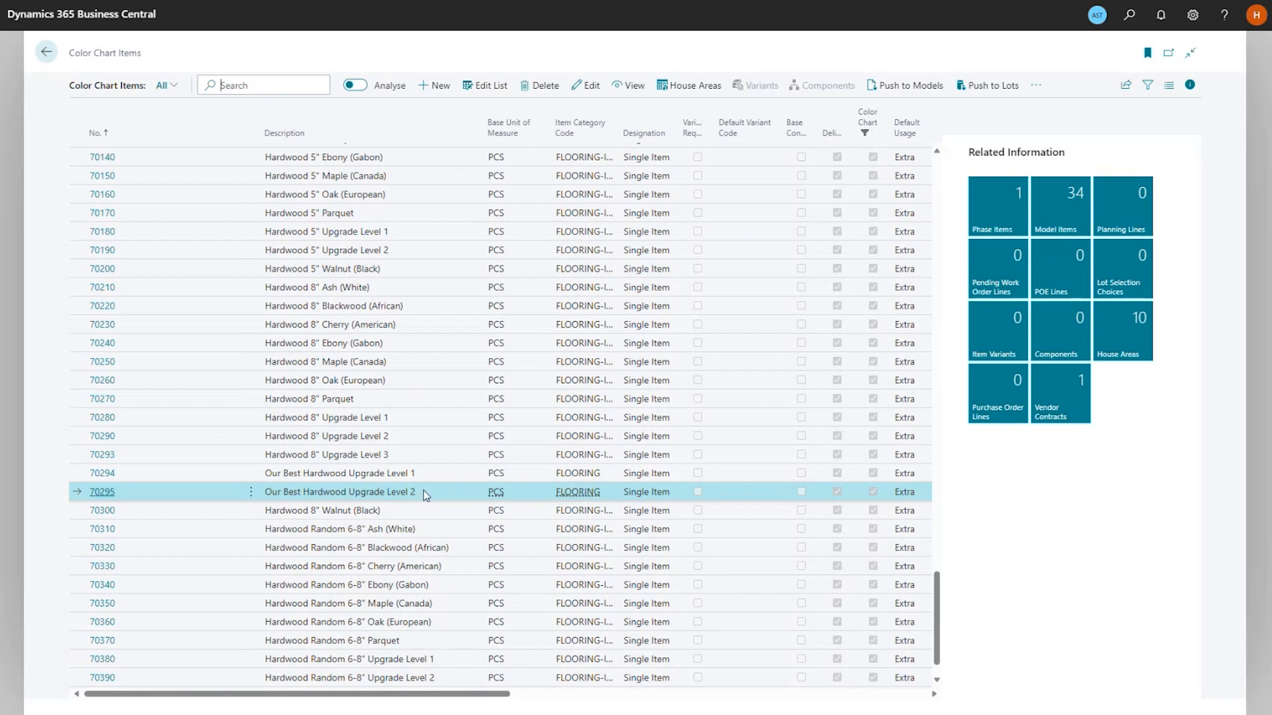
# Copy the selected item to new item 70296 with the description "Our Best Hardwood Upgrade Level 3", including its house areas
pyautogui.click(1035, 84)
pyautogui.moveTo(1001, 136)
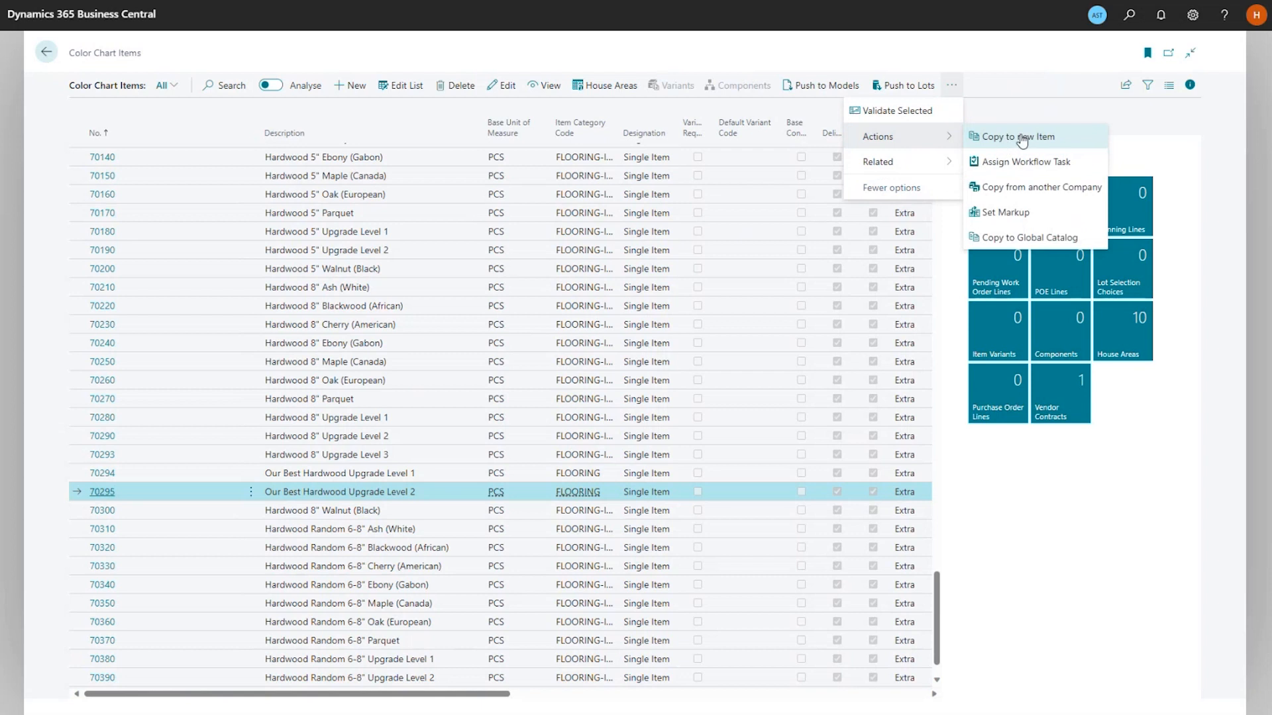
pyautogui.click(1024, 139)
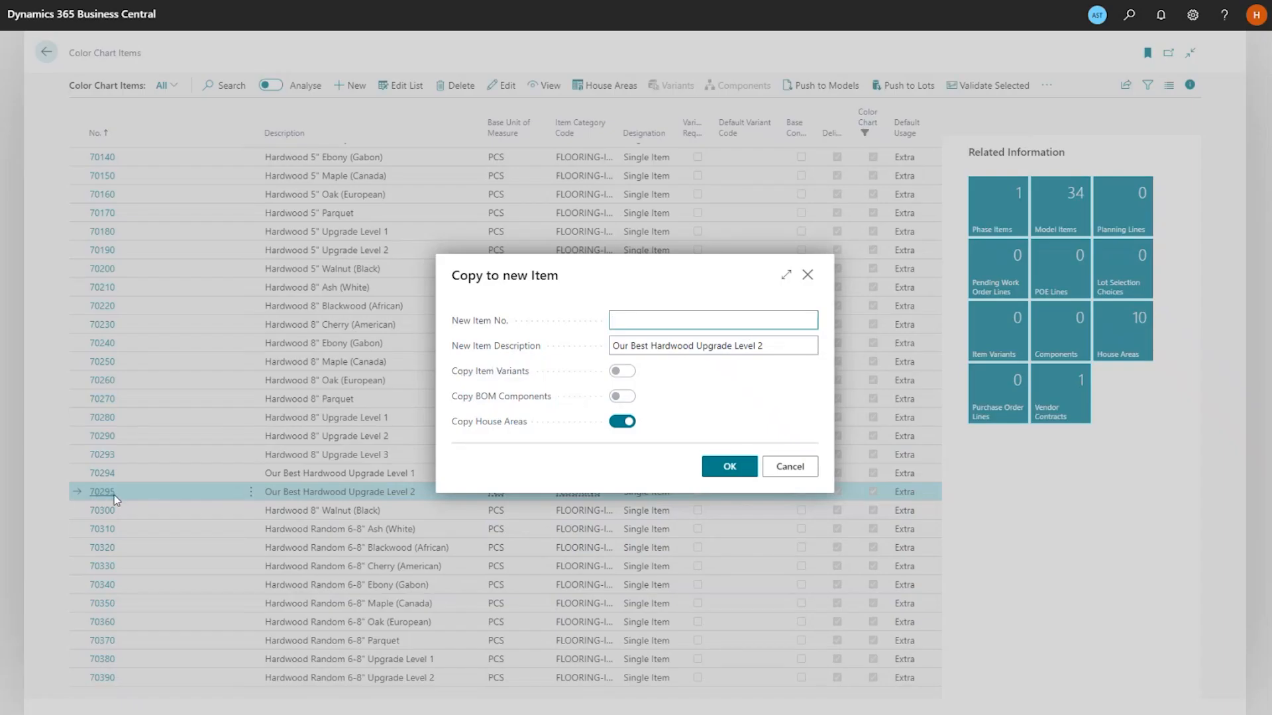
pyautogui.write('70296')
pyautogui.click(798, 347)
pyautogui.click(773, 346)
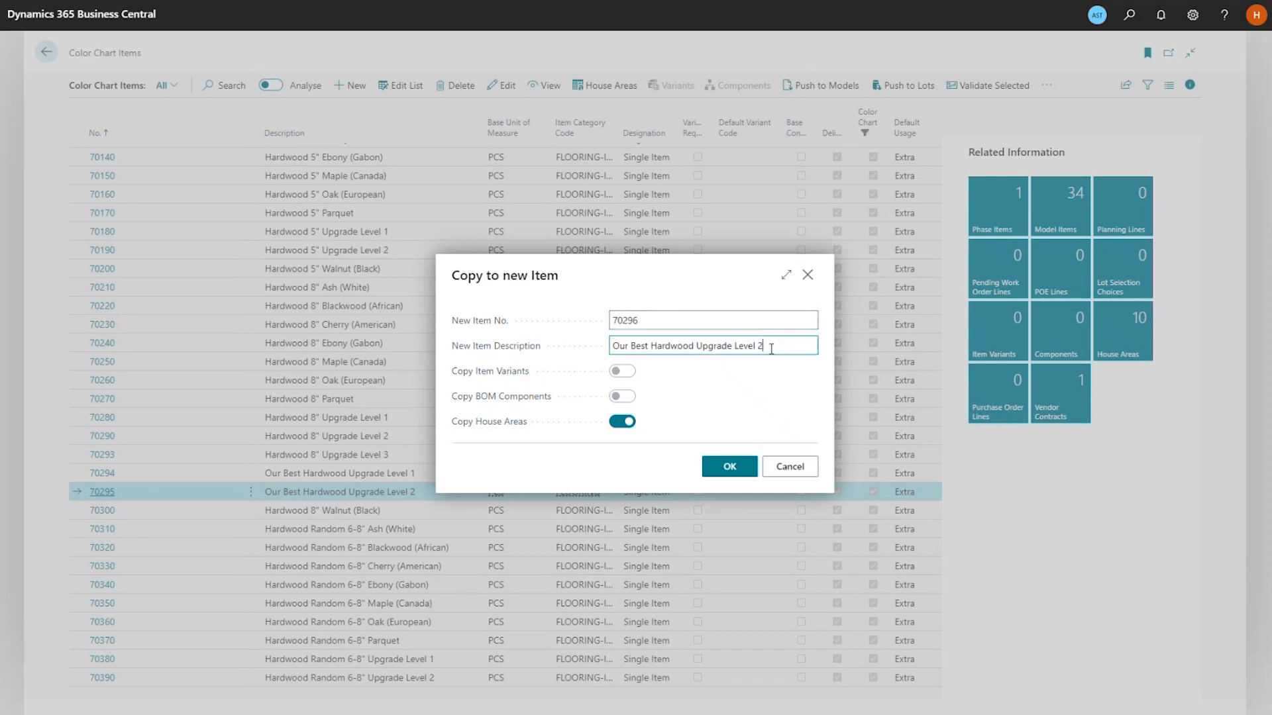
pyautogui.write('3')
pyautogui.click(725, 467)
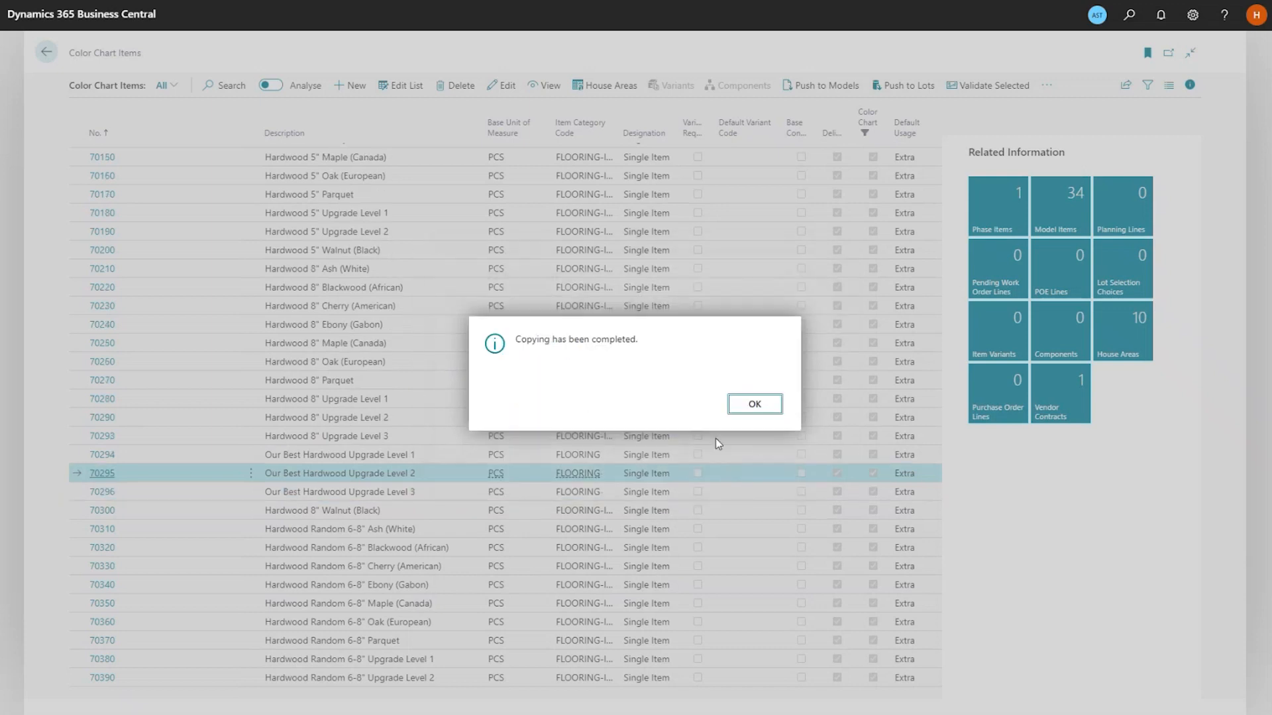
pyautogui.click(755, 404)
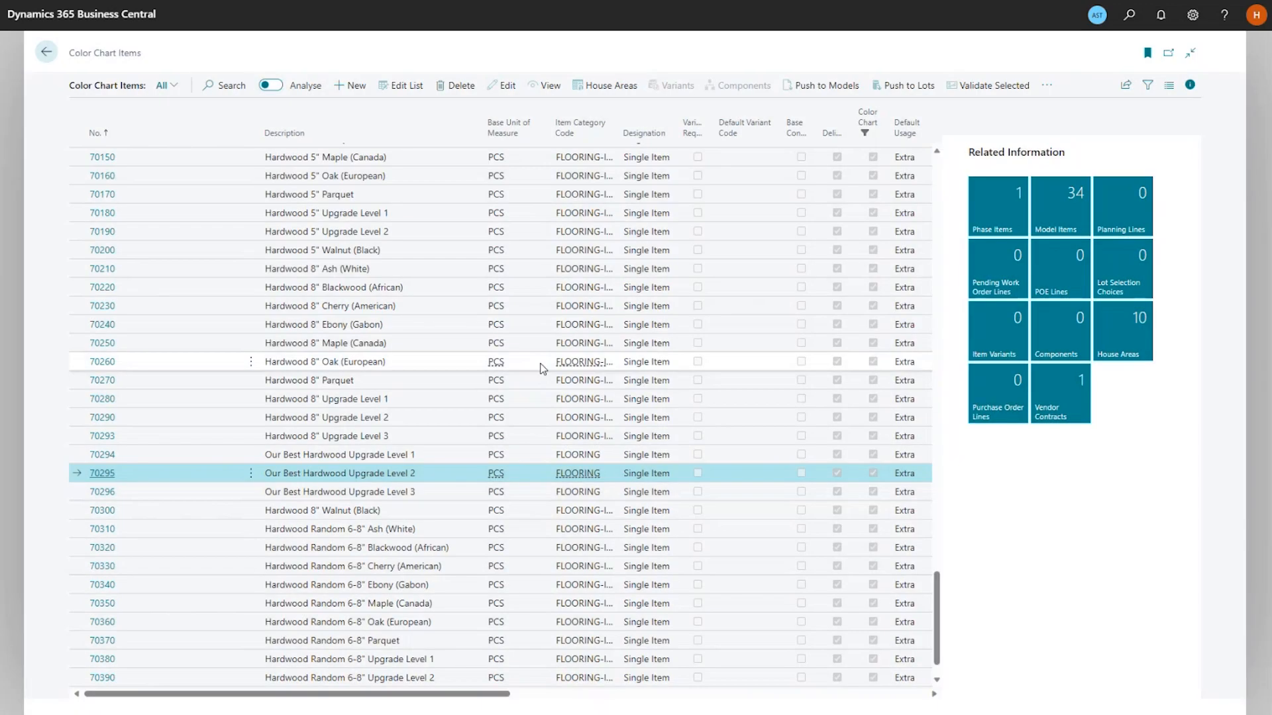
# Open the item card of 70296 and check its item category code
pyautogui.click(404, 493)
pyautogui.click(98, 494)
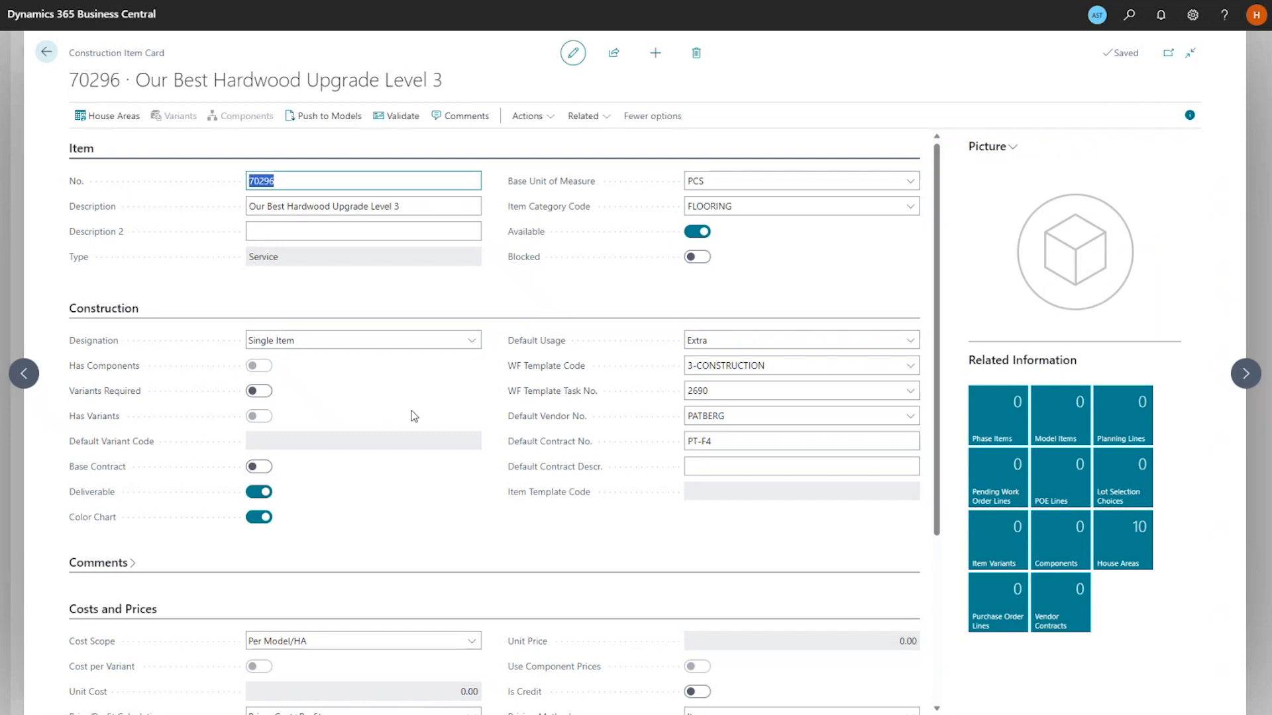
pyautogui.click(774, 206)
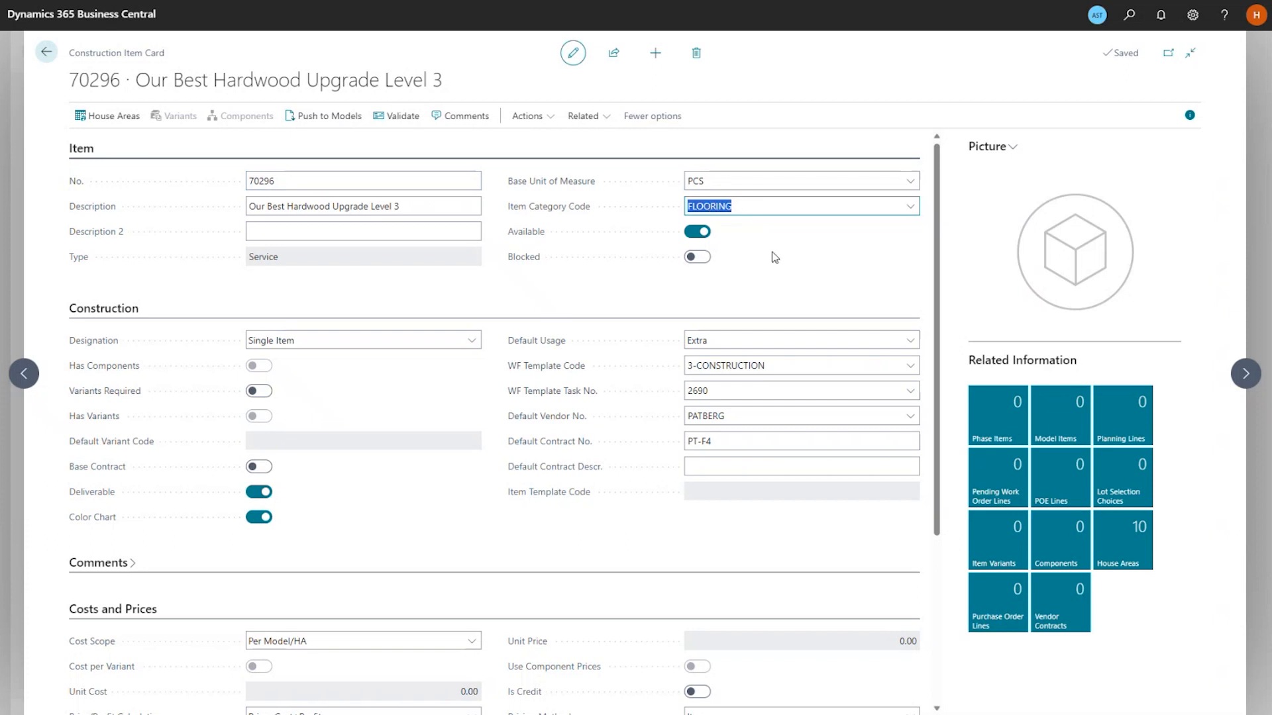
# Delete the FOYER line from the house areas of item 70296 and return to the item card
pyautogui.click(118, 122)
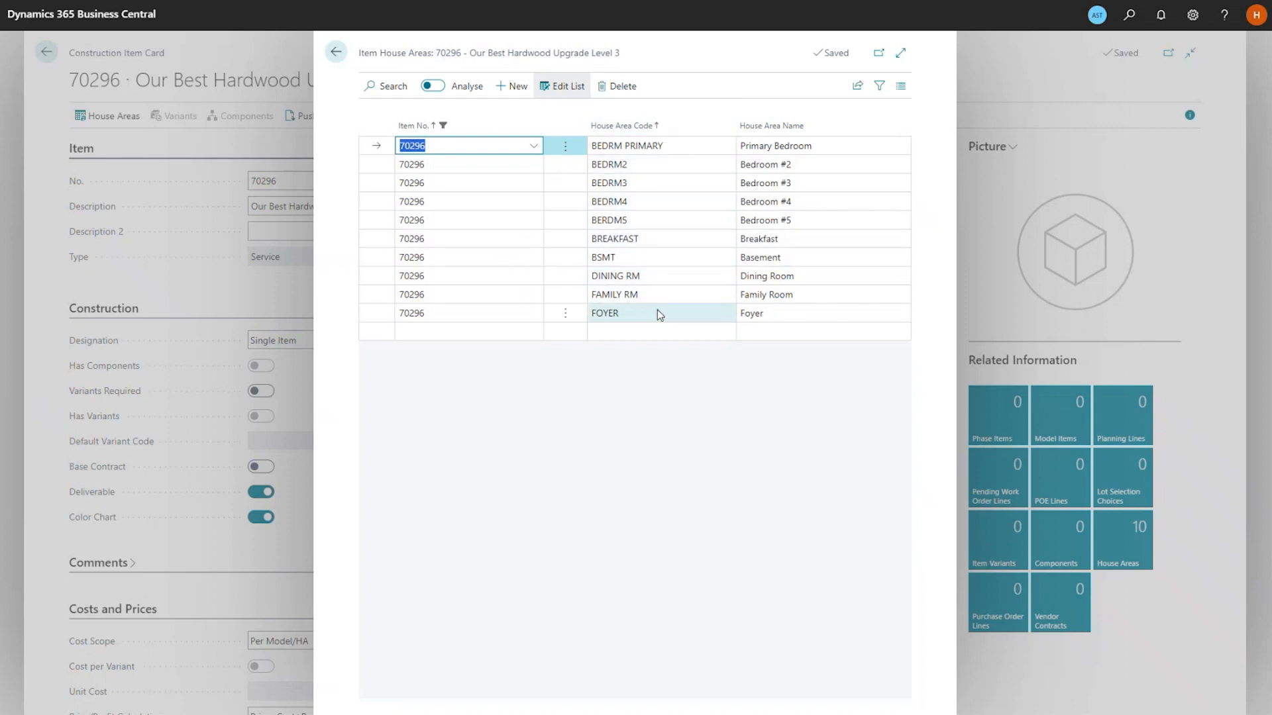
pyautogui.click(565, 312)
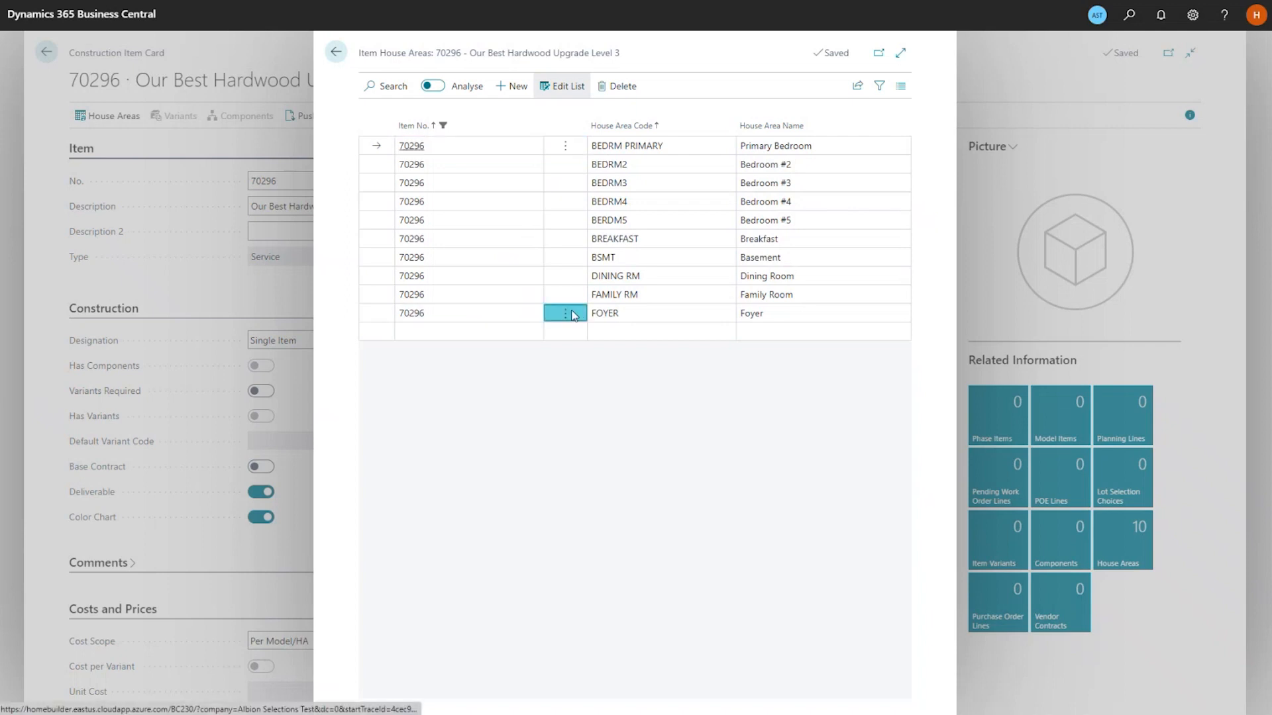
pyautogui.click(553, 346)
pyautogui.click(679, 391)
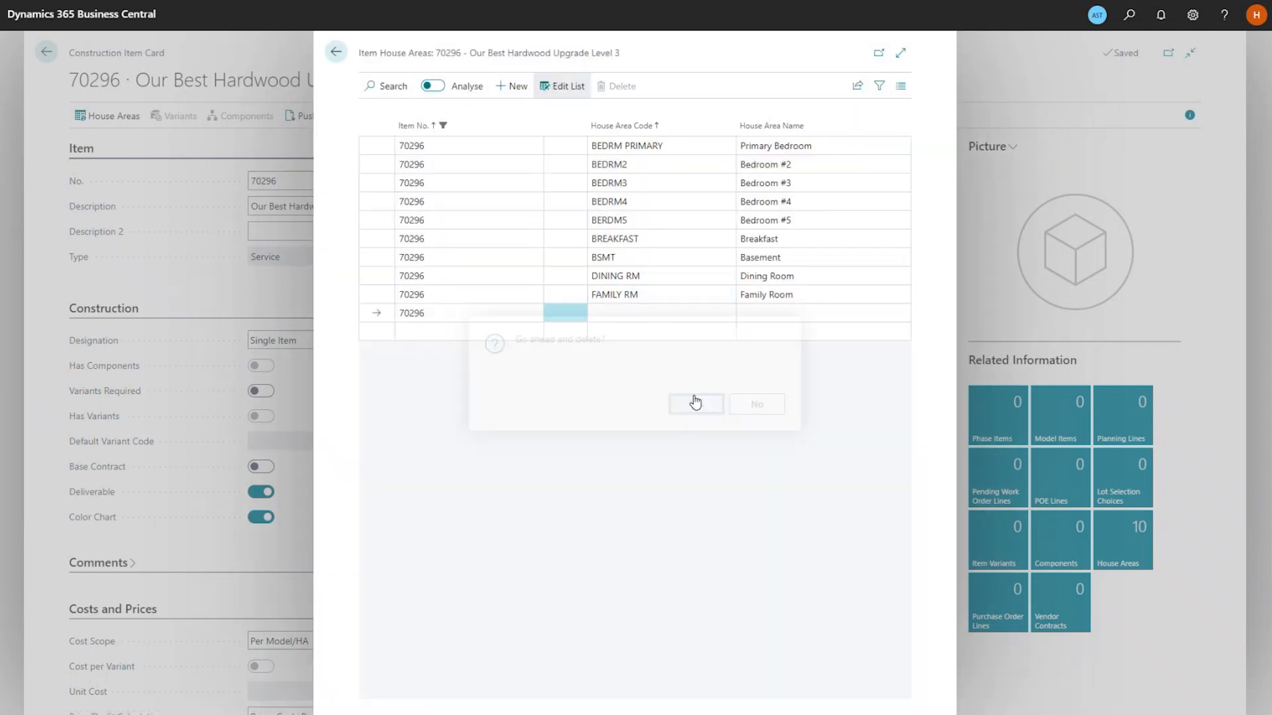
pyautogui.click(505, 275)
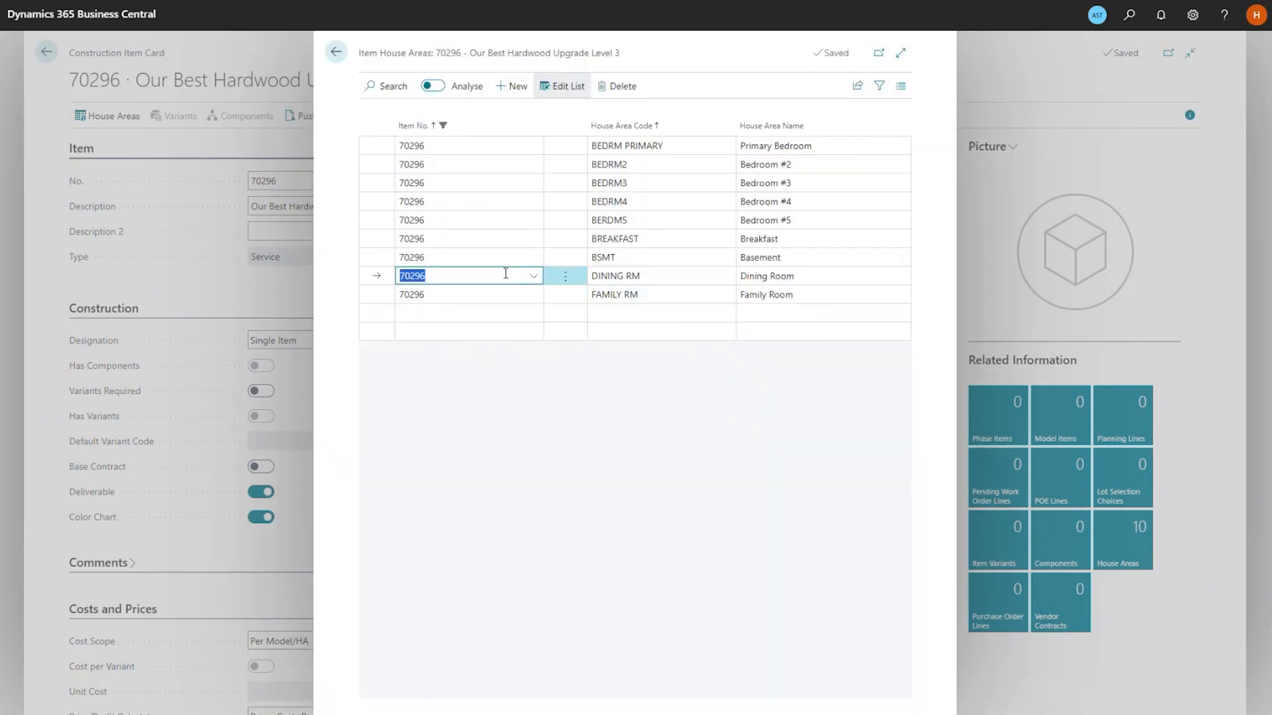
pyautogui.click(338, 53)
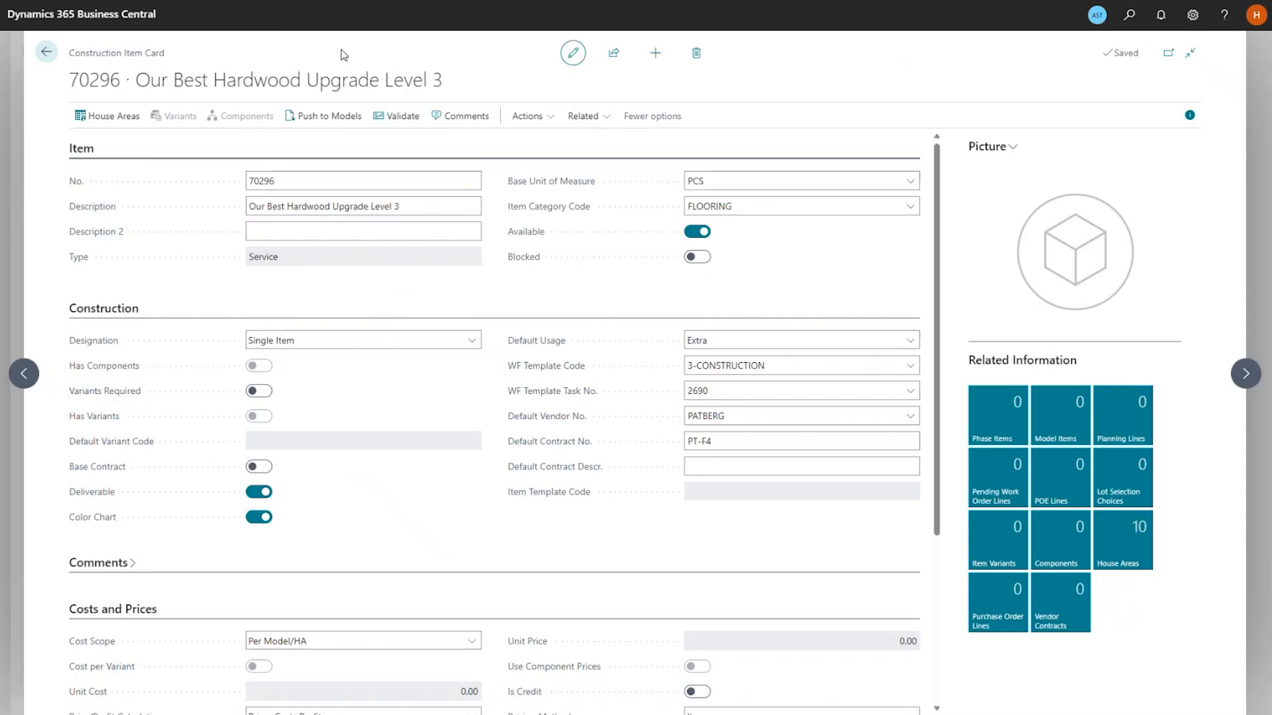
# Review the available options for designation, default usage, cost scope and pricing method on the item card
pyautogui.click(303, 341)
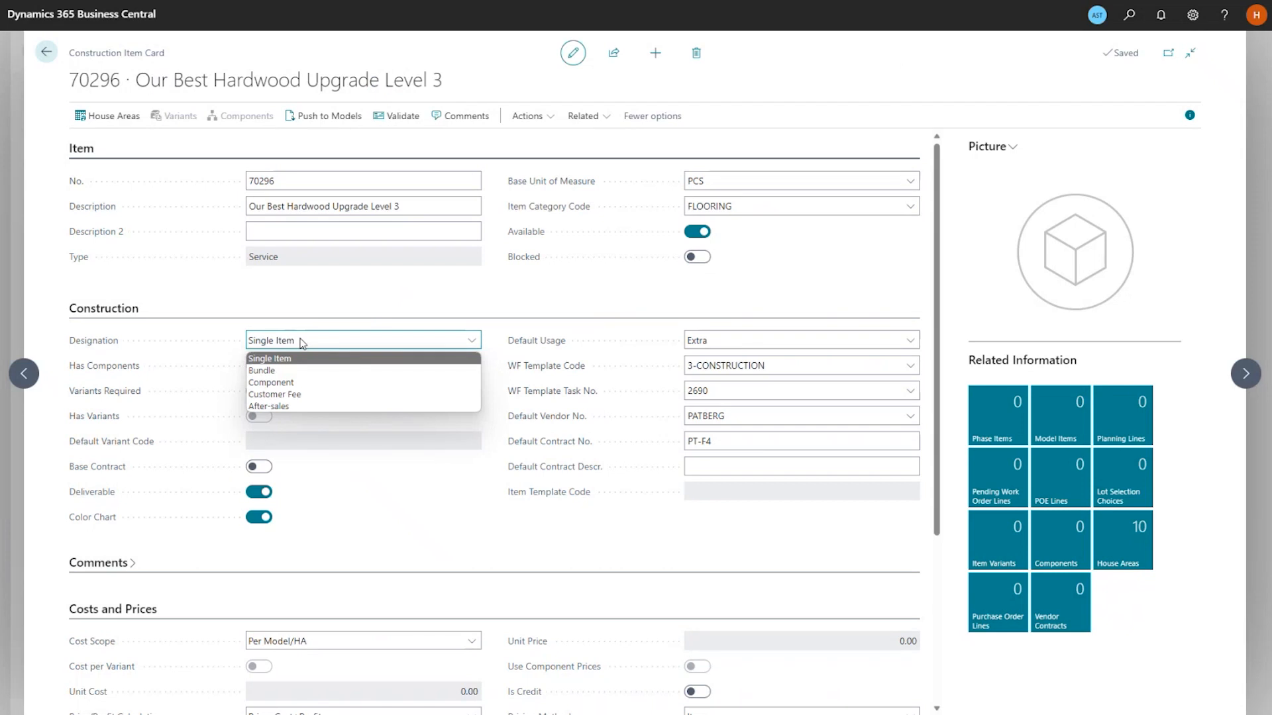
pyautogui.click(339, 346)
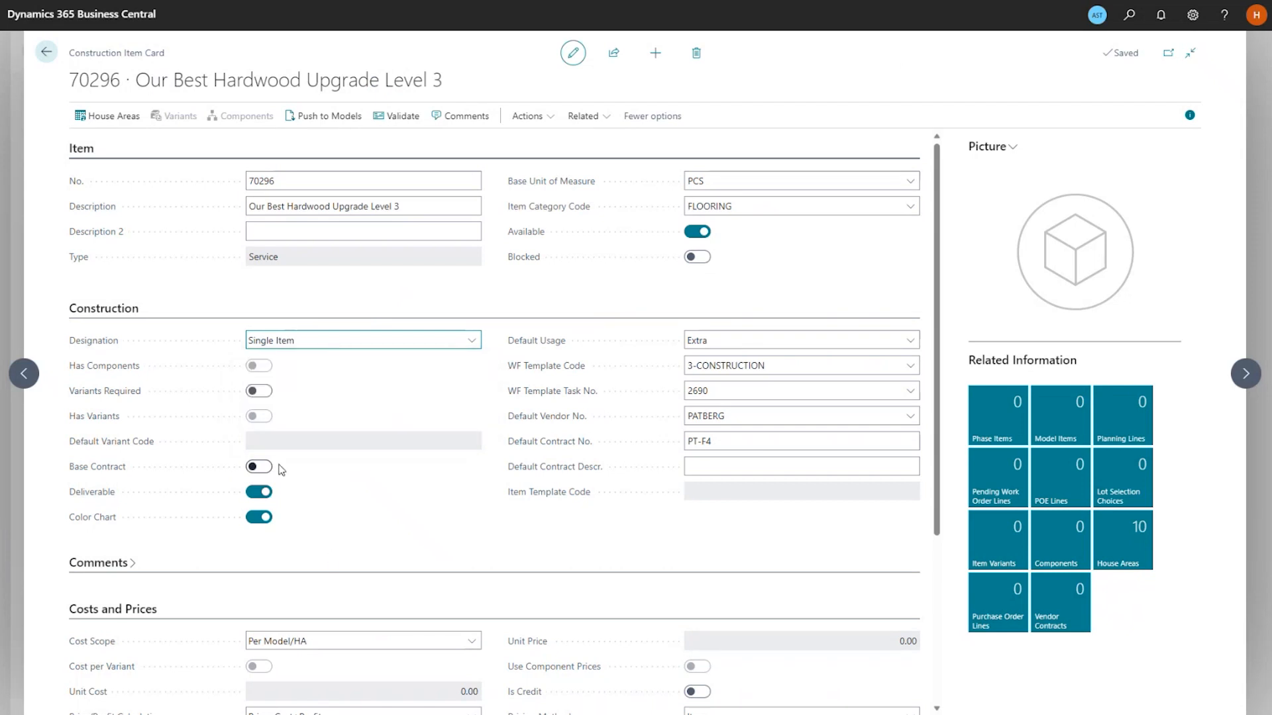
pyautogui.click(710, 341)
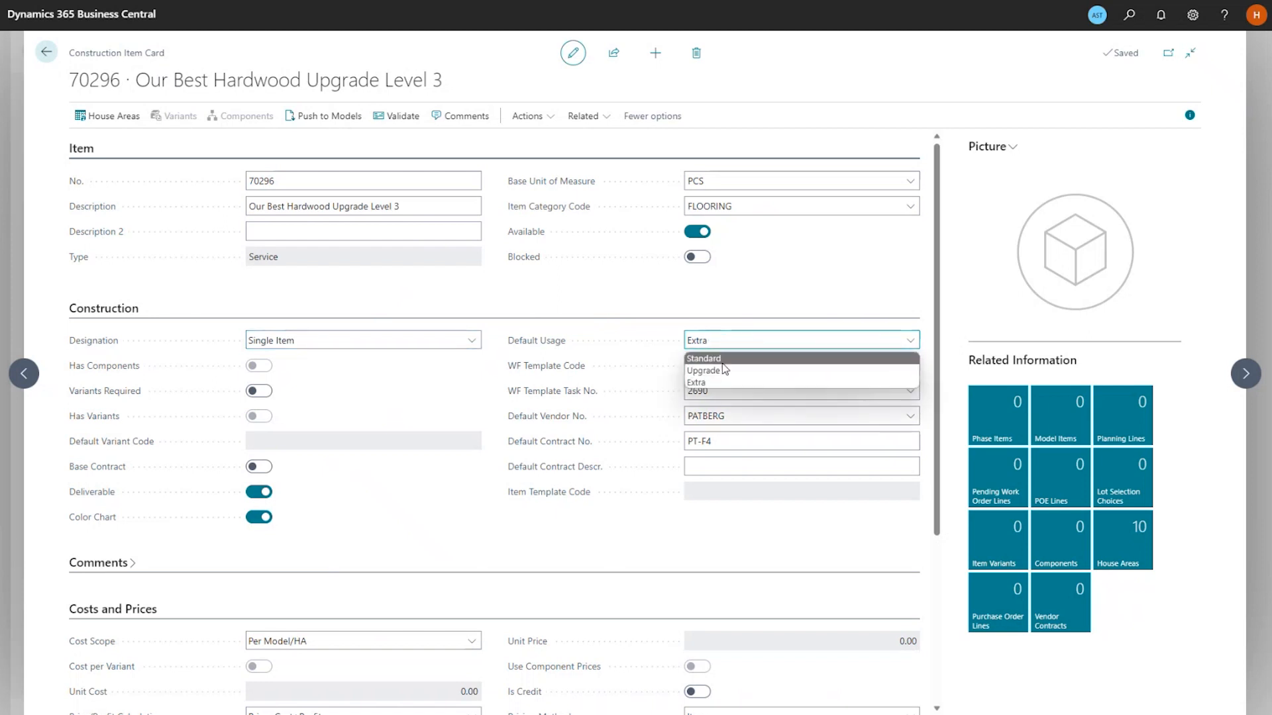
pyautogui.click(722, 340)
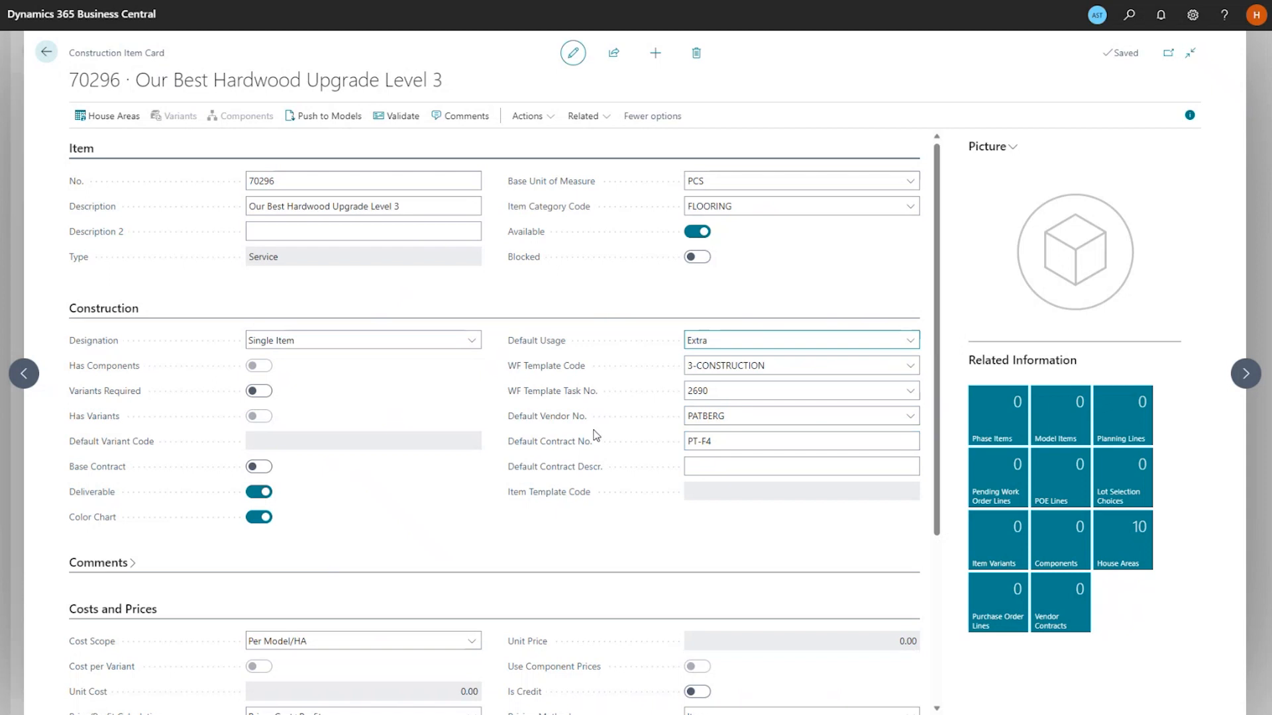
pyautogui.scroll(-4, 626, 537)
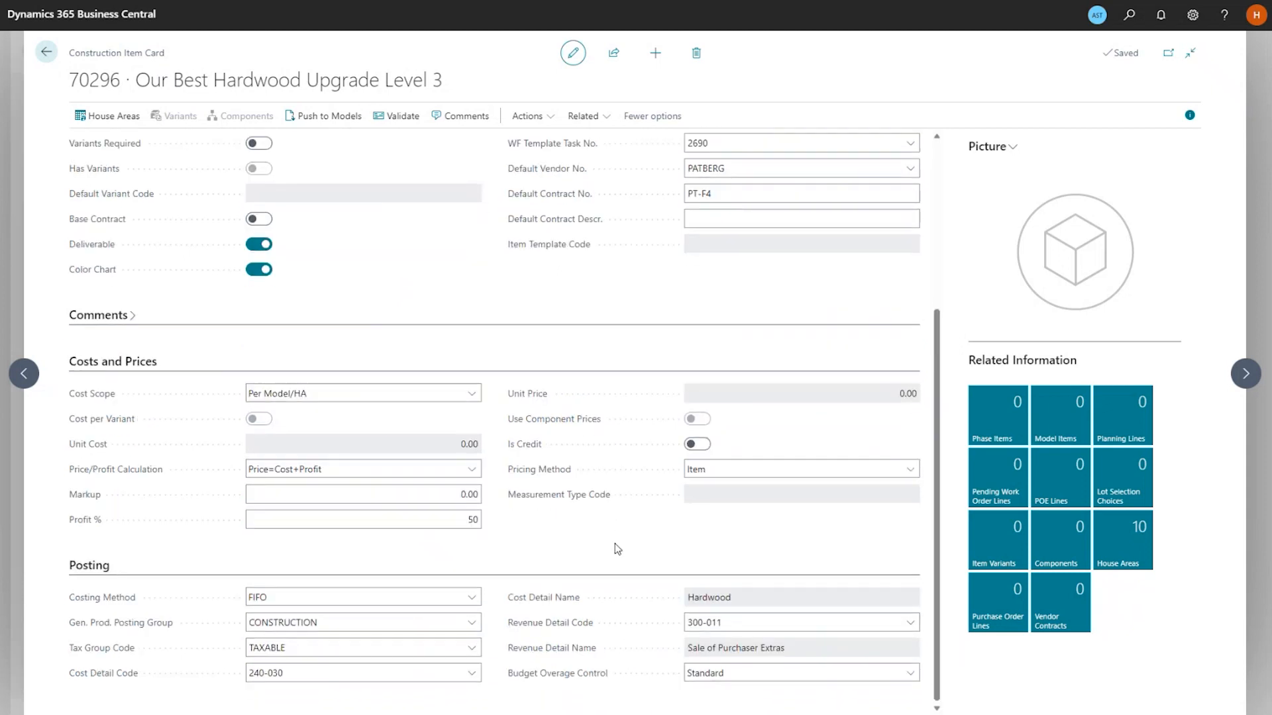
pyautogui.click(435, 394)
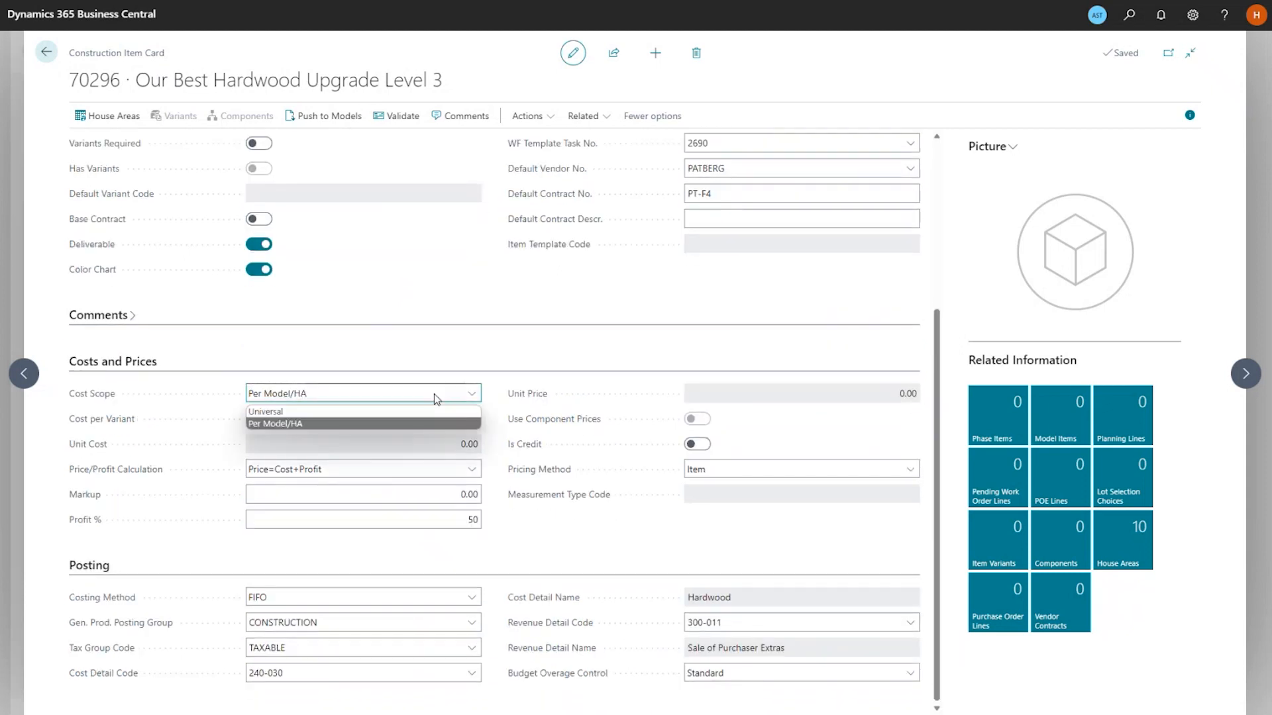
pyautogui.click(434, 394)
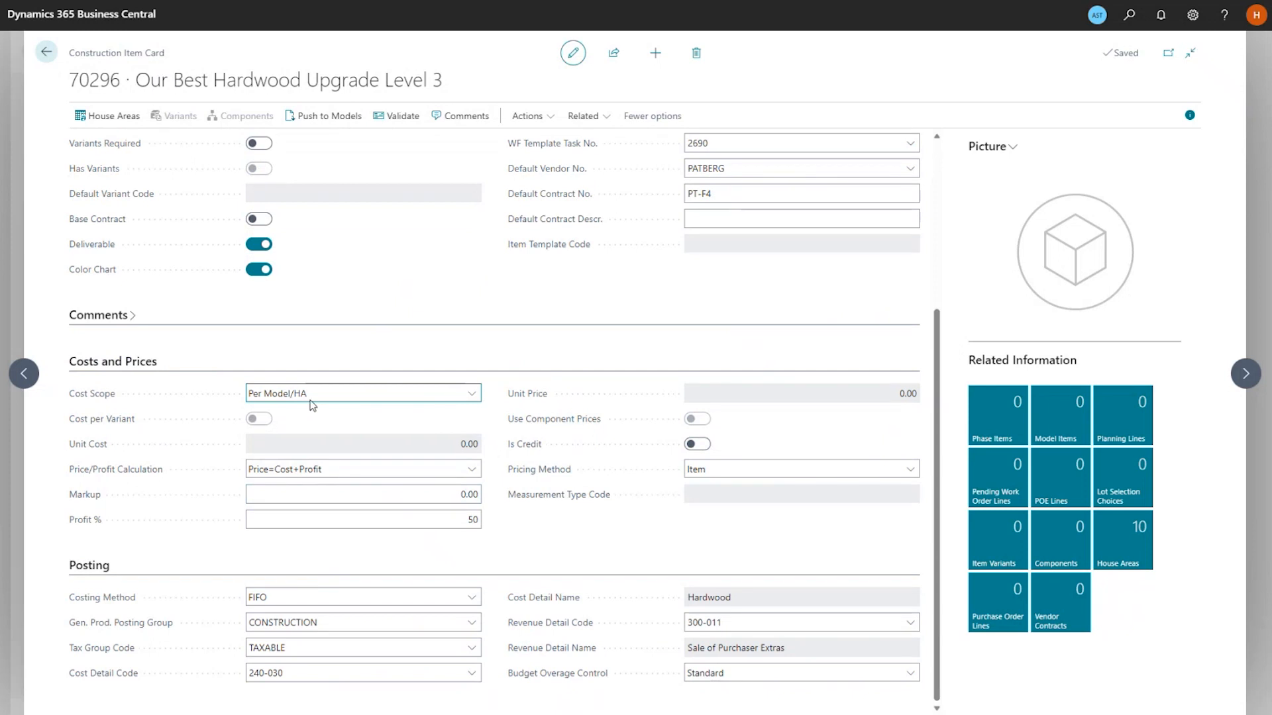
pyautogui.click(771, 471)
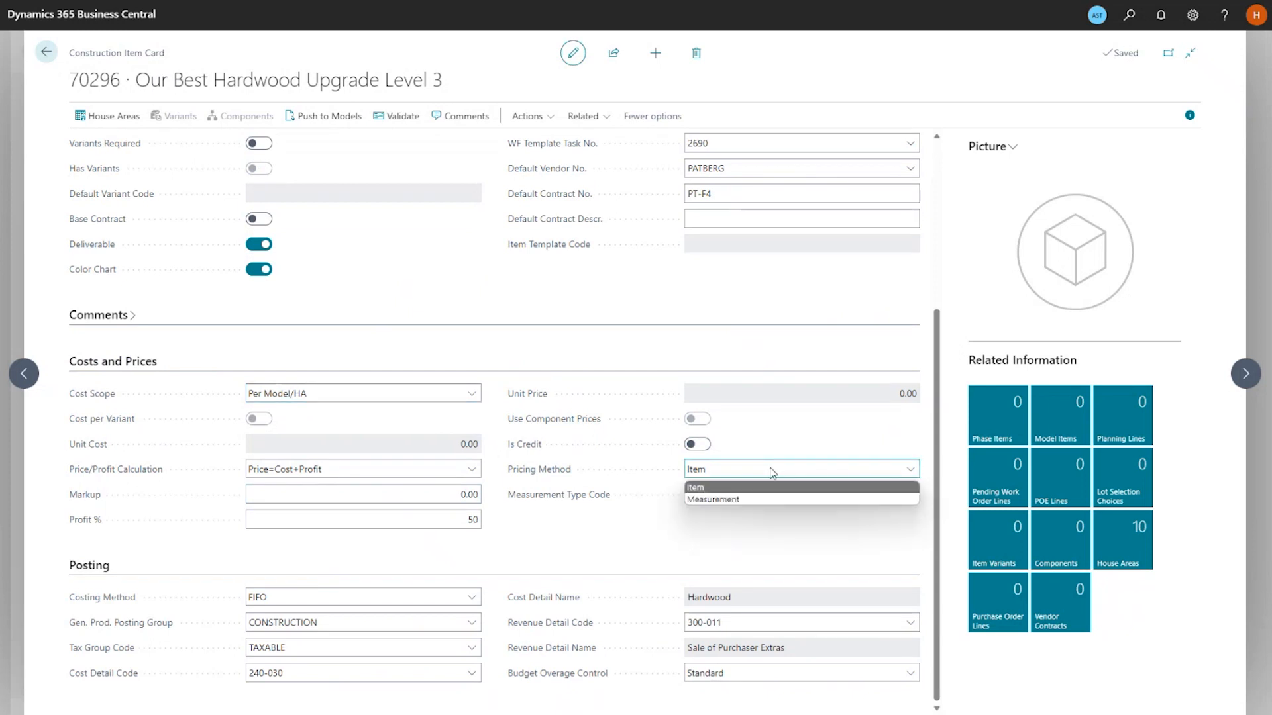
pyautogui.click(770, 471)
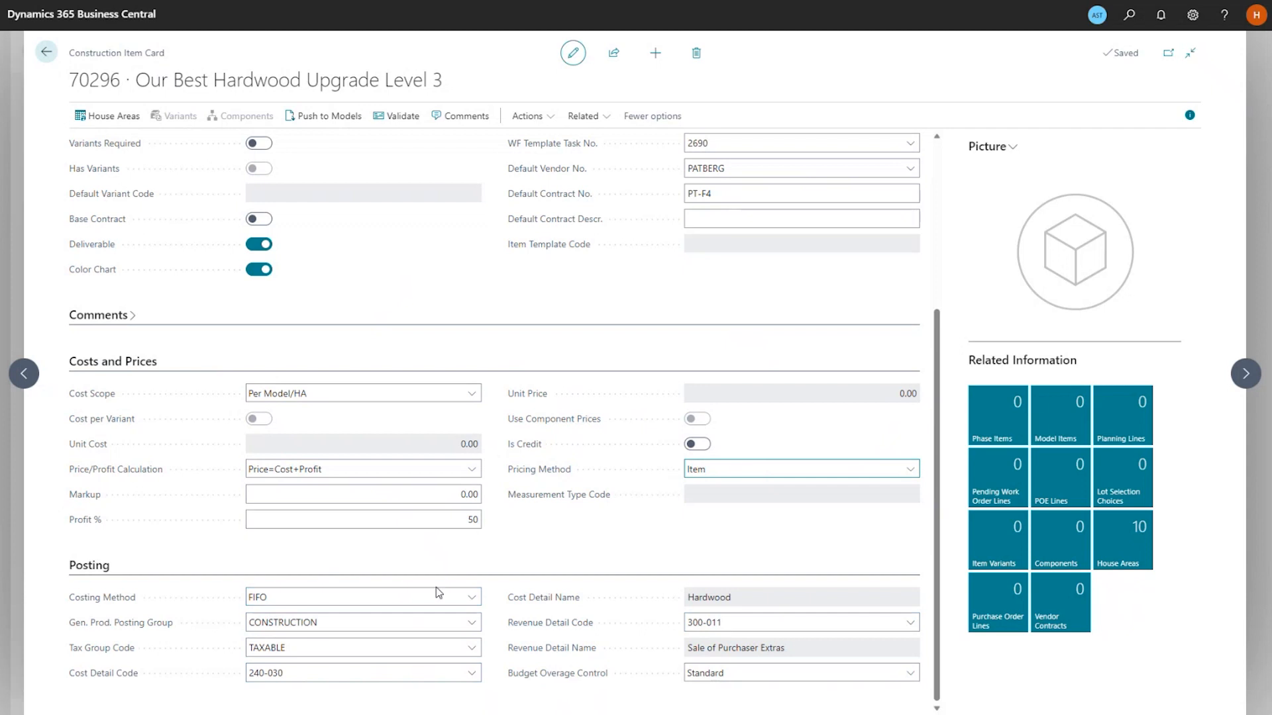
pyautogui.scroll(4, 768, 662)
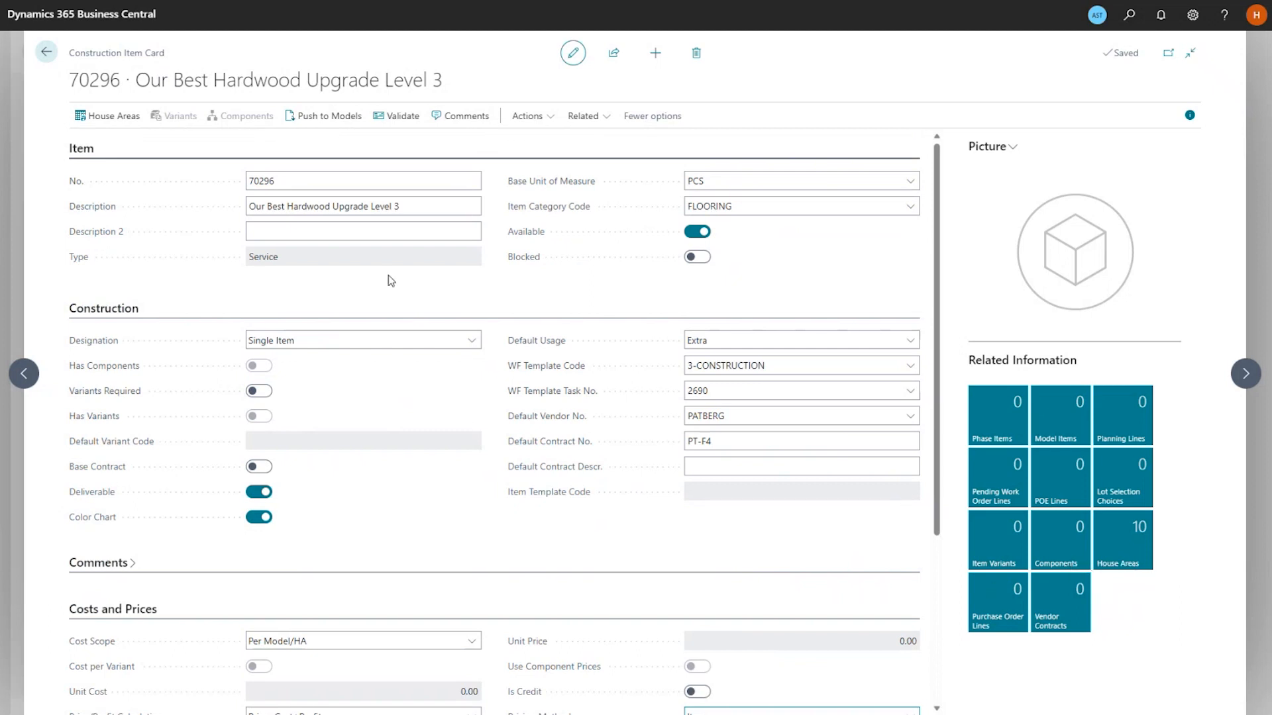
# Push item 70296 to all SV1 models except OVERHEAD, TEMP and TEMP 2
pyautogui.click(333, 119)
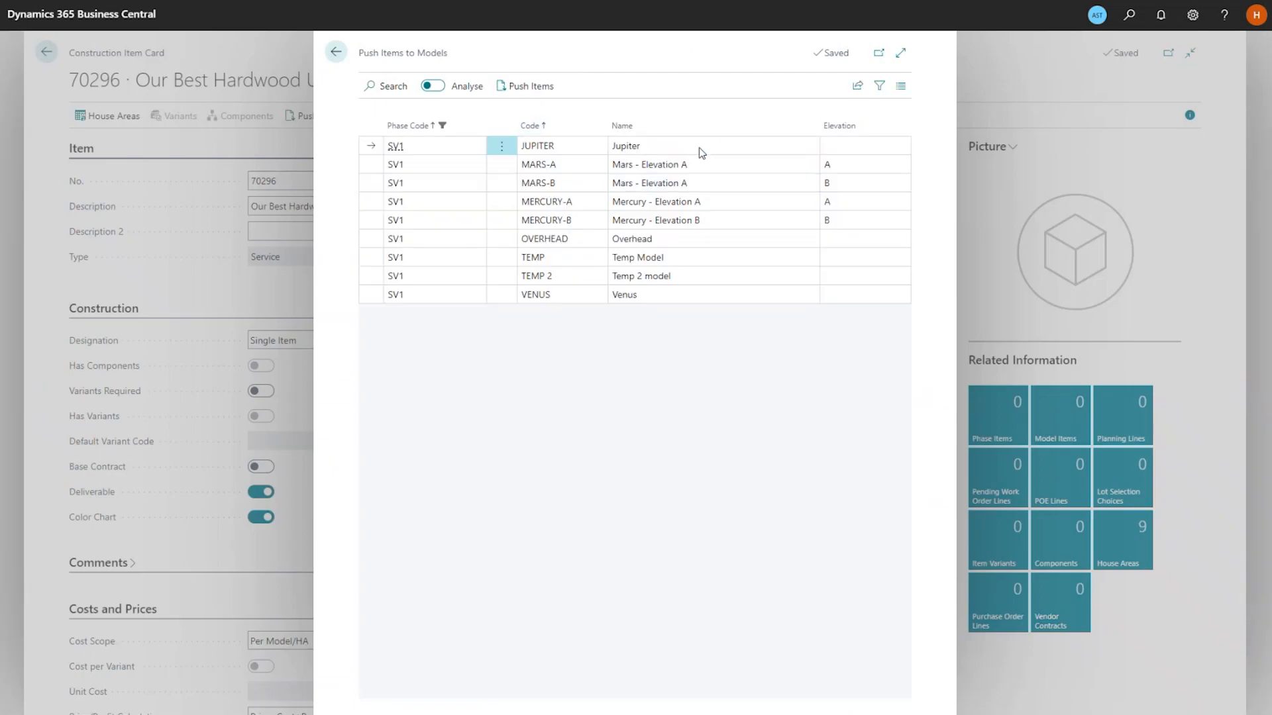
pyautogui.click(501, 146)
pyautogui.click(486, 166)
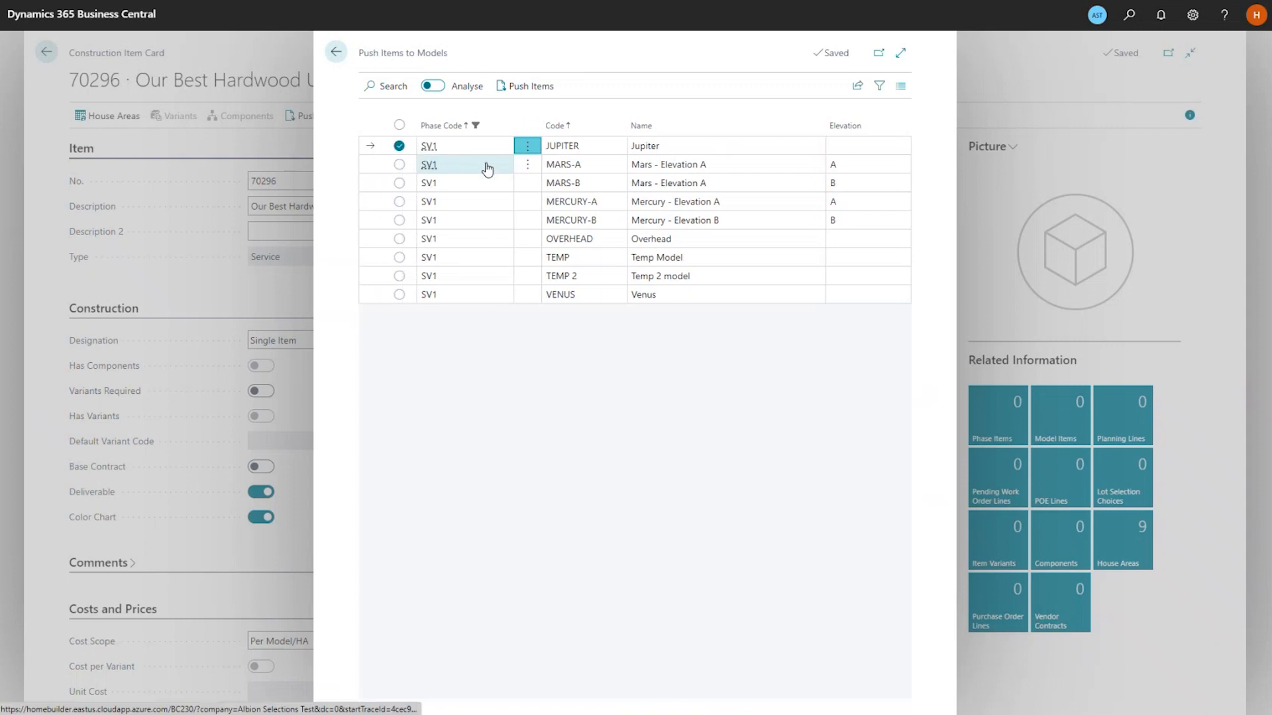
pyautogui.click(399, 125)
pyautogui.click(399, 238)
pyautogui.click(399, 257)
pyautogui.click(398, 276)
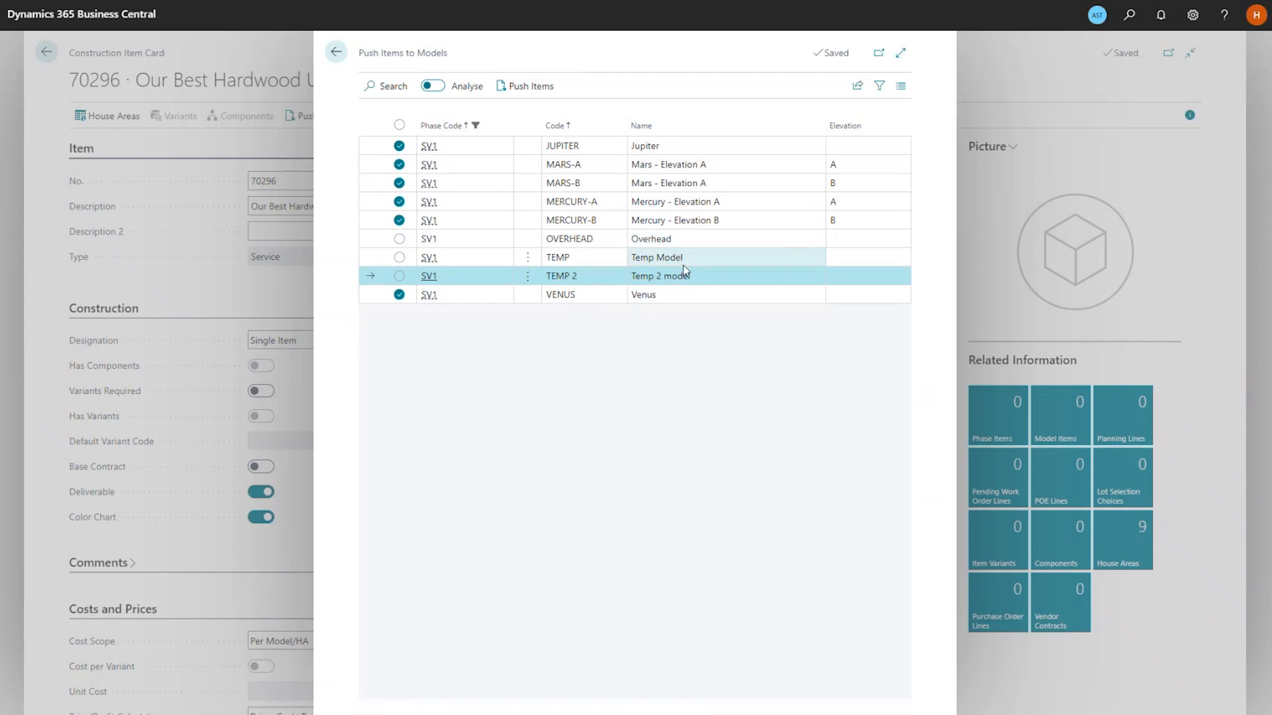
pyautogui.click(531, 86)
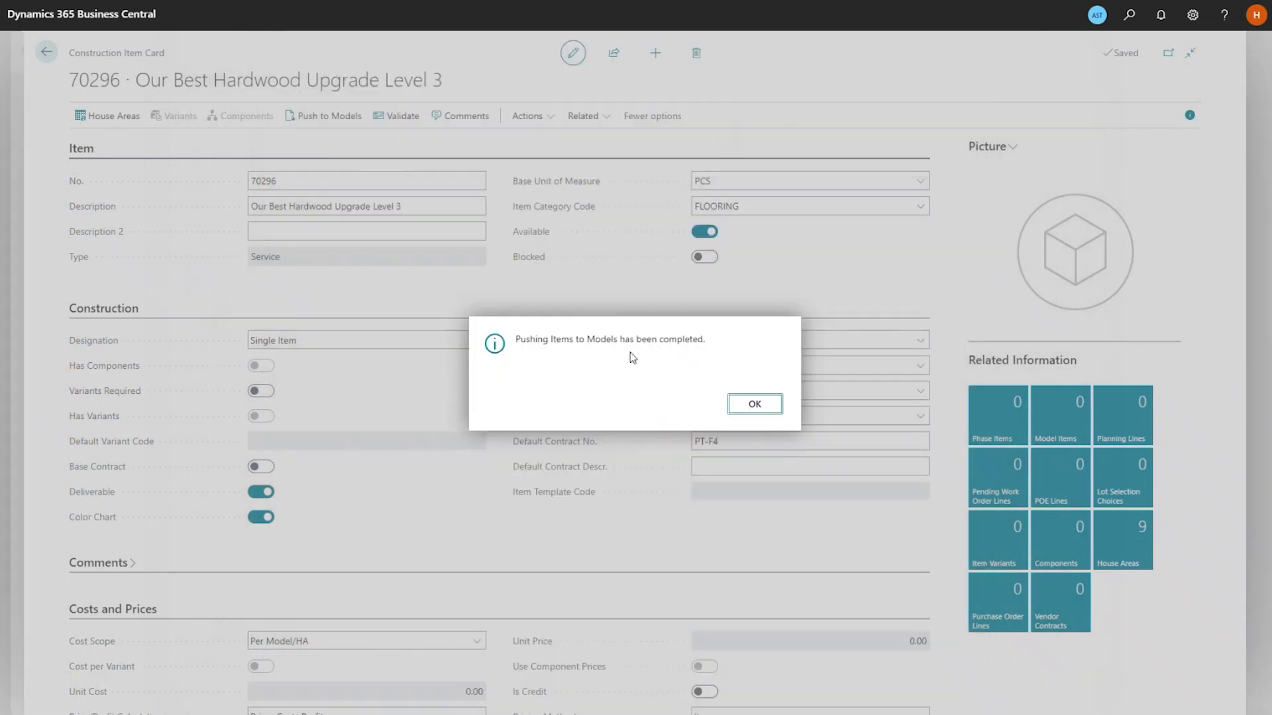
# Return to the color chart items list and open the model items of item 70296 to review their cost and price columns
pyautogui.click(767, 403)
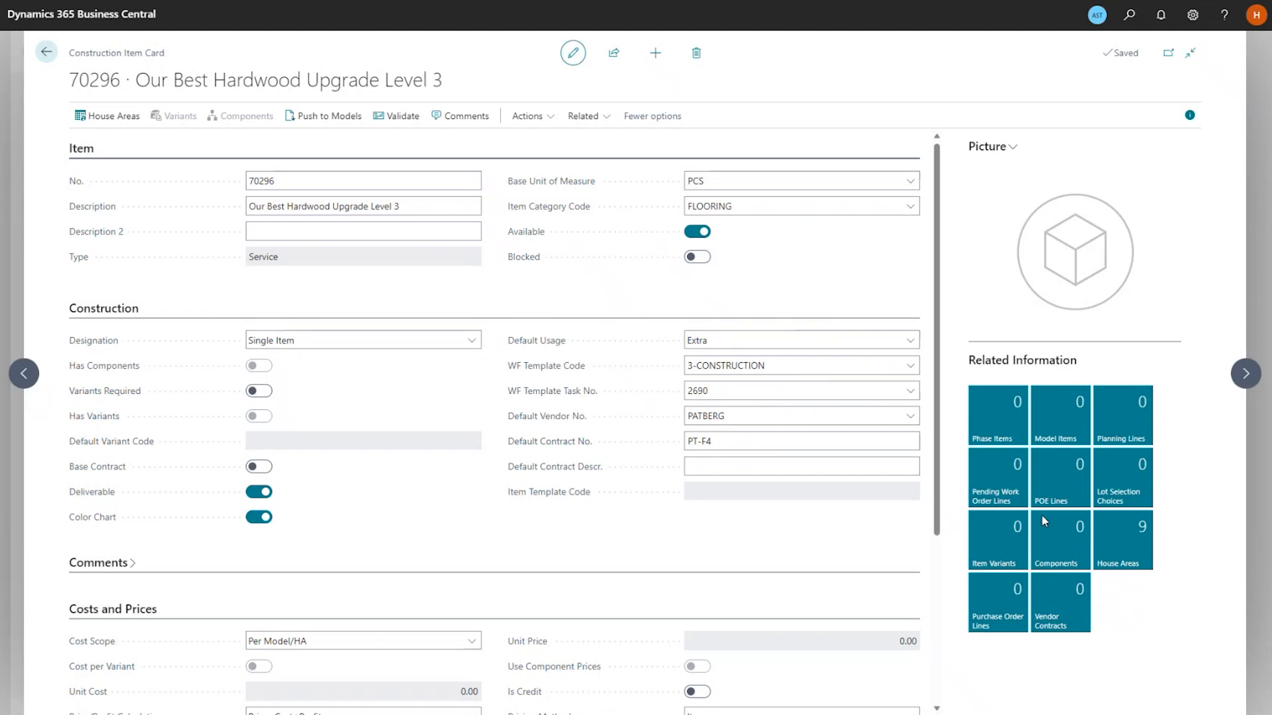
pyautogui.click(47, 57)
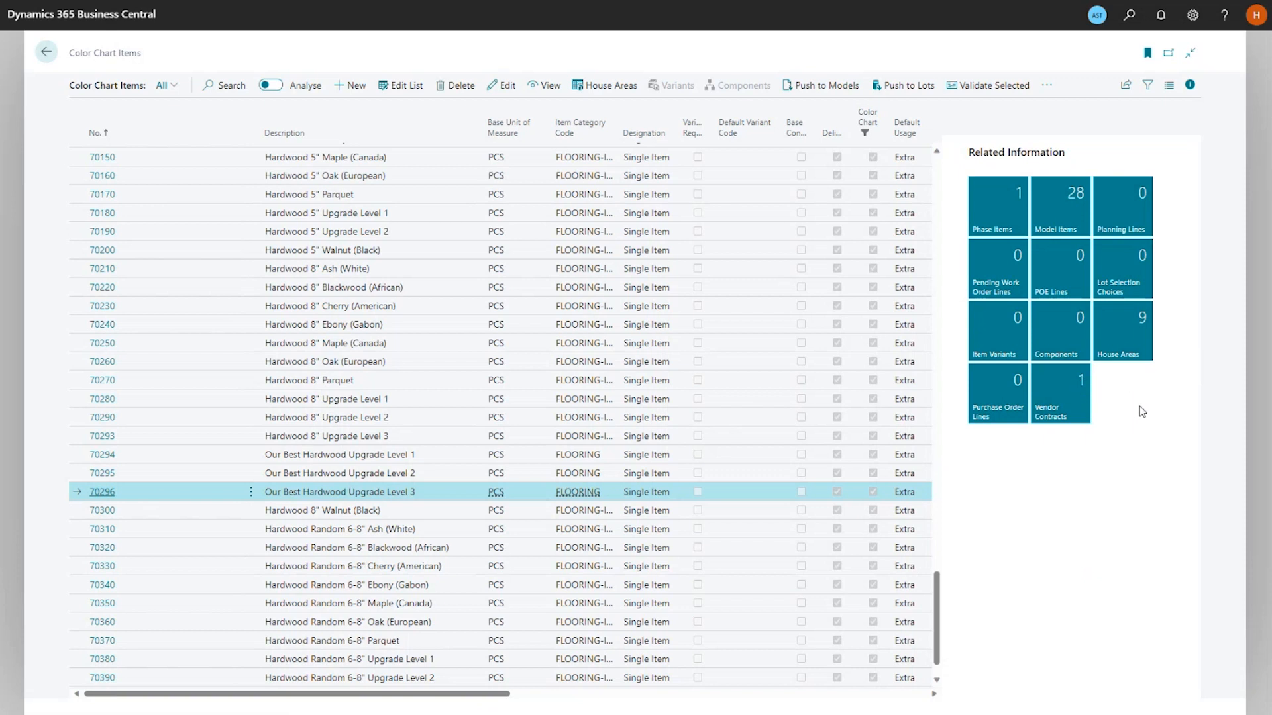
pyautogui.click(1080, 197)
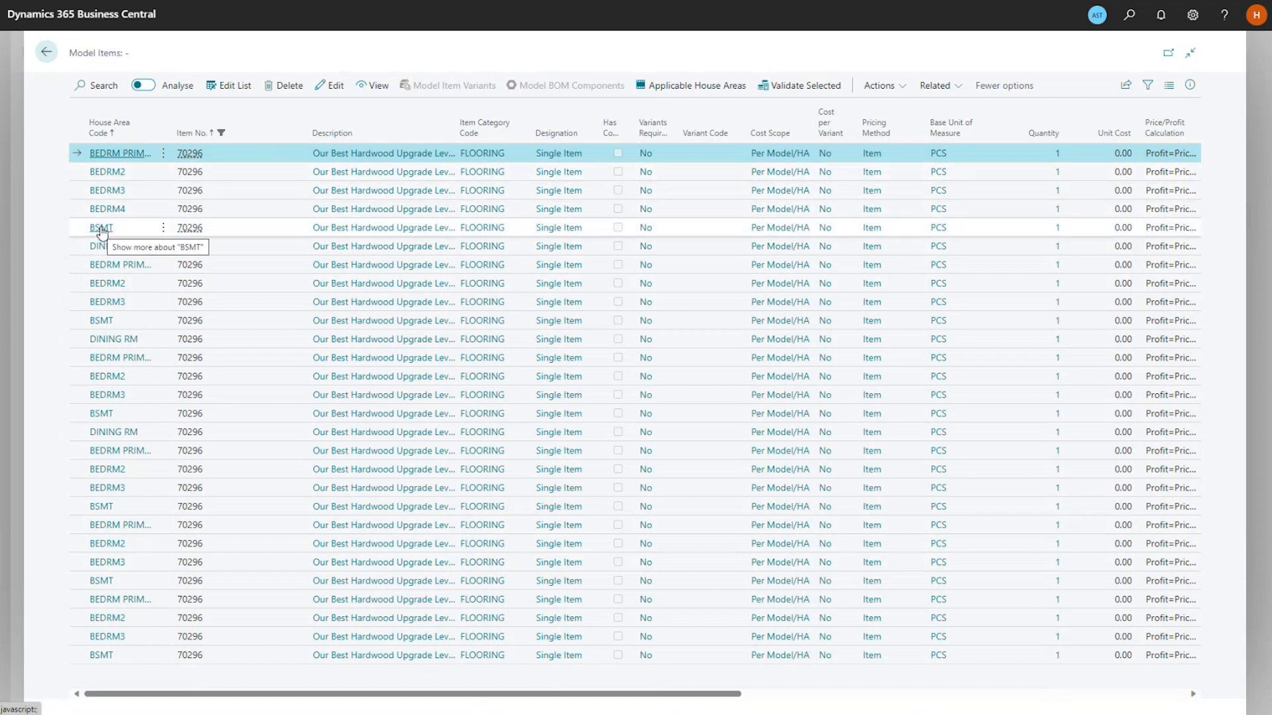
pyautogui.moveTo(594, 700); pyautogui.dragTo(847, 709)
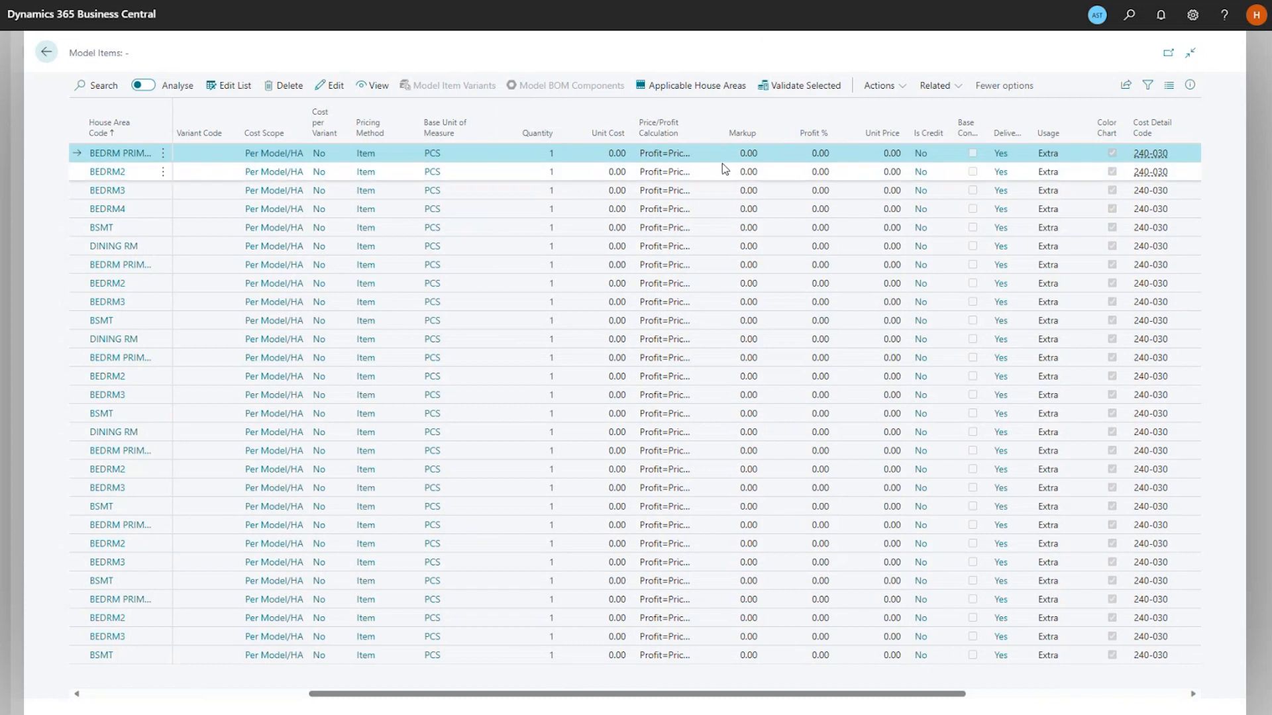
# Set a markup of 2 on all model items of item 70296
pyautogui.click(888, 90)
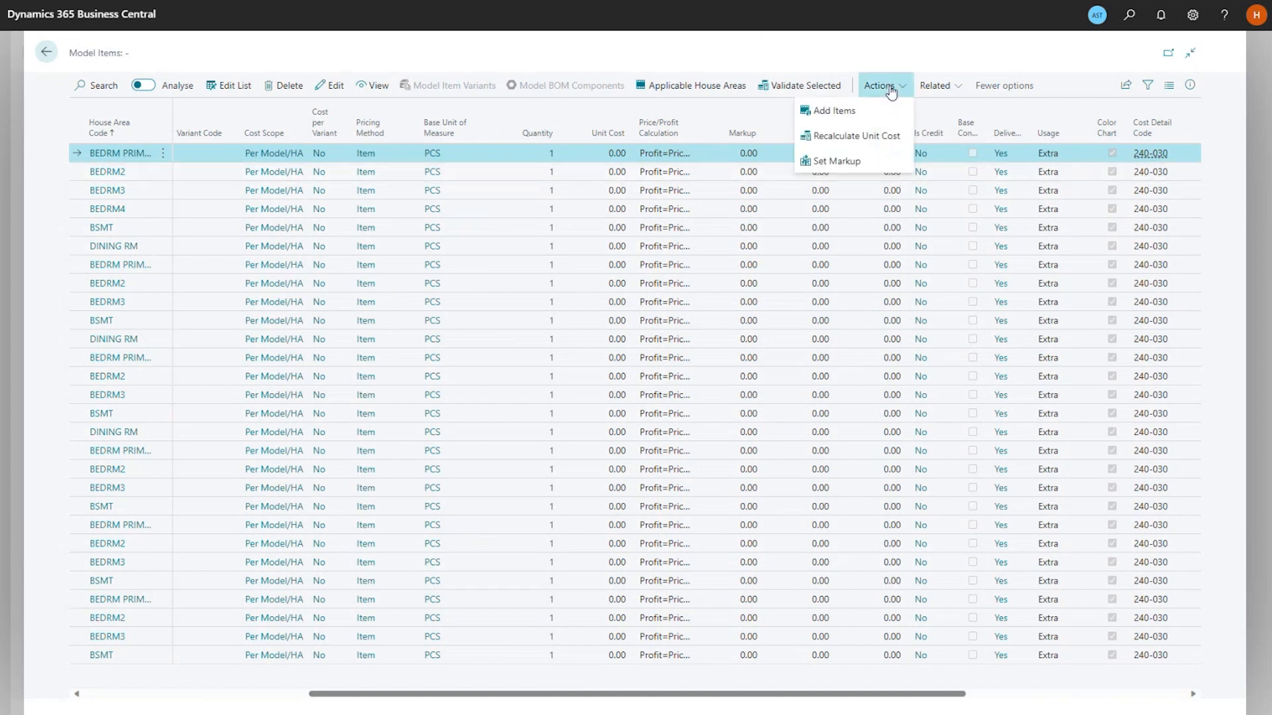
pyautogui.click(851, 141)
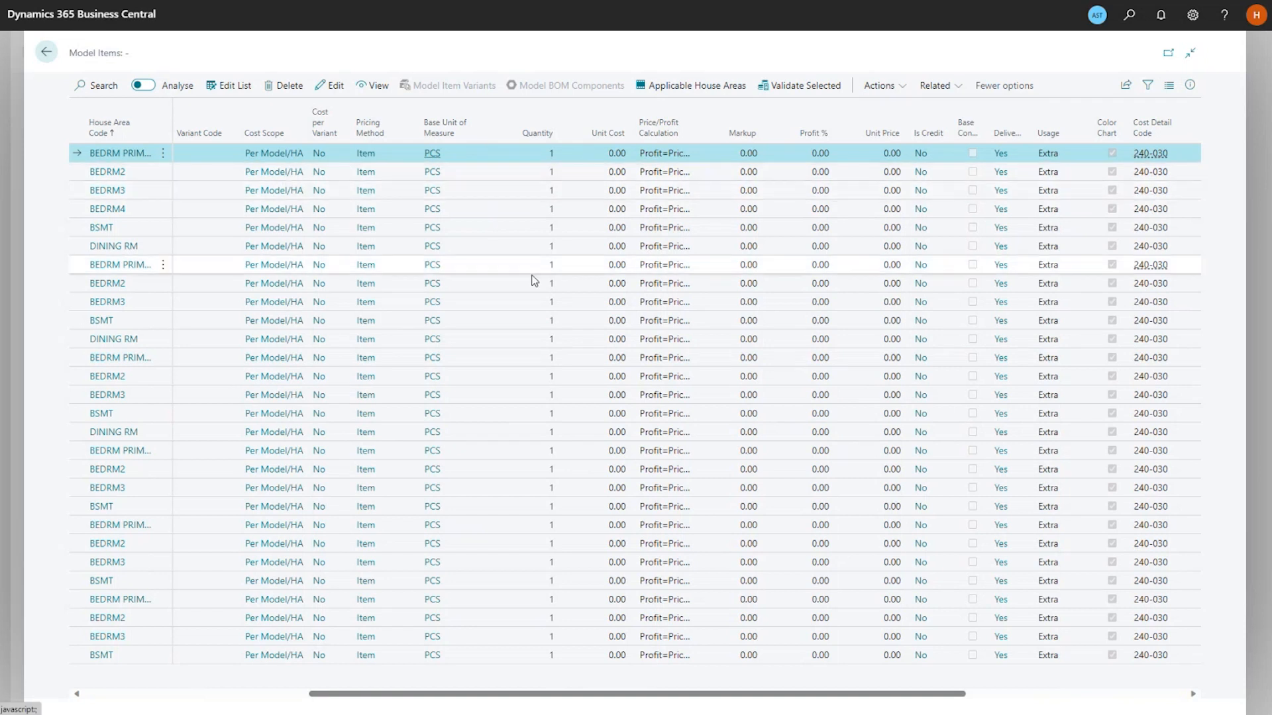
pyautogui.hotkey('ctrl', 'a')
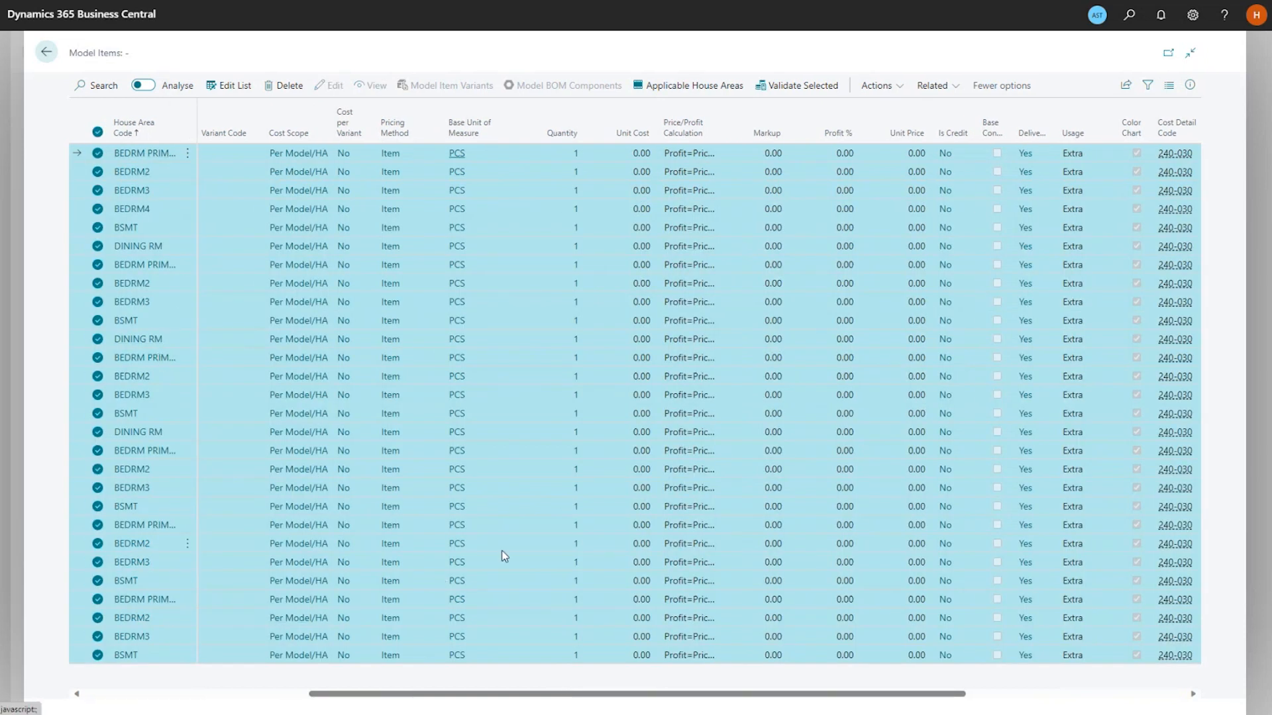
pyautogui.click(876, 86)
pyautogui.click(844, 162)
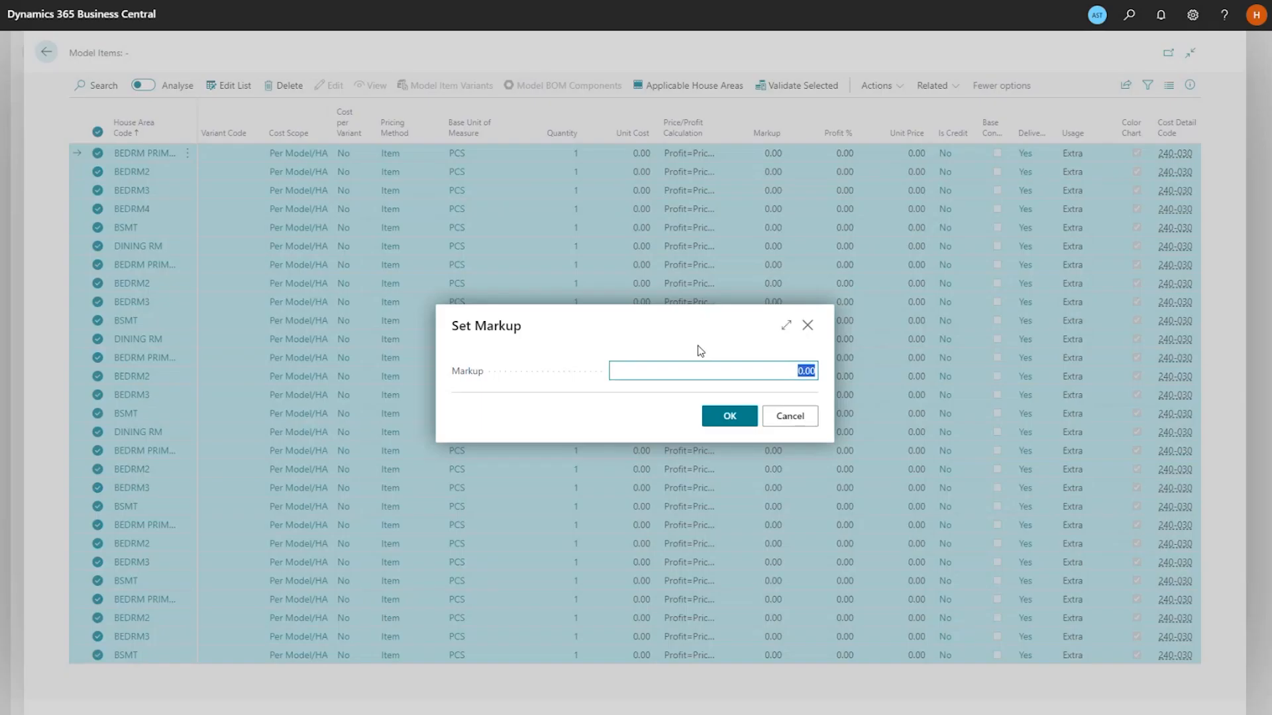
pyautogui.write('2')
pyautogui.click(742, 419)
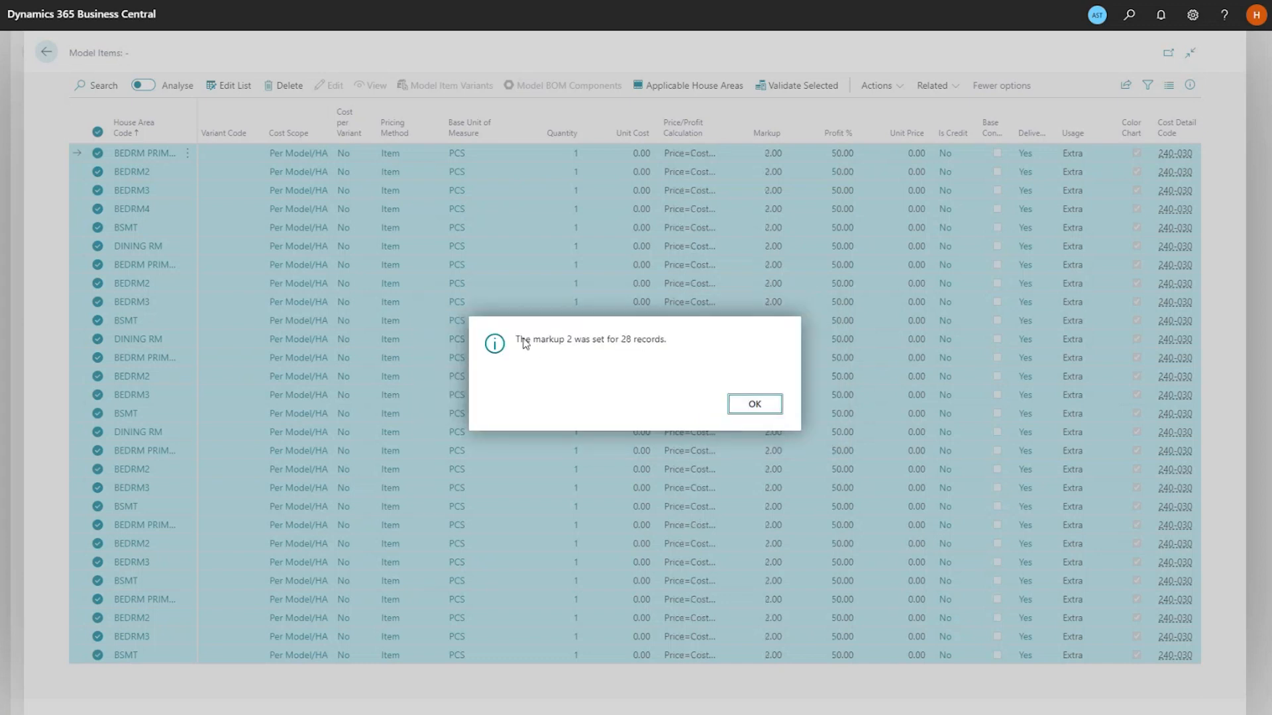
pyautogui.click(753, 406)
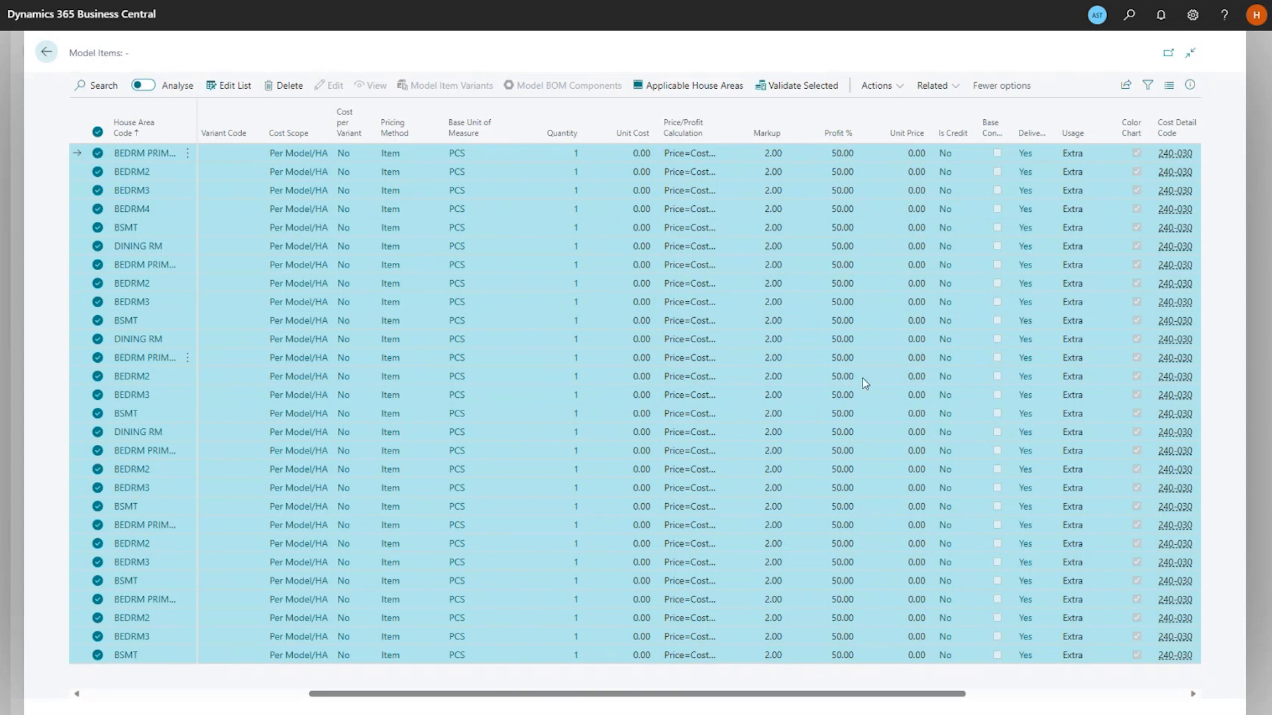
# Open the current prices of Padberg World Flooring's vendor contract PT-F4 for phase SV1
pyautogui.click(47, 55)
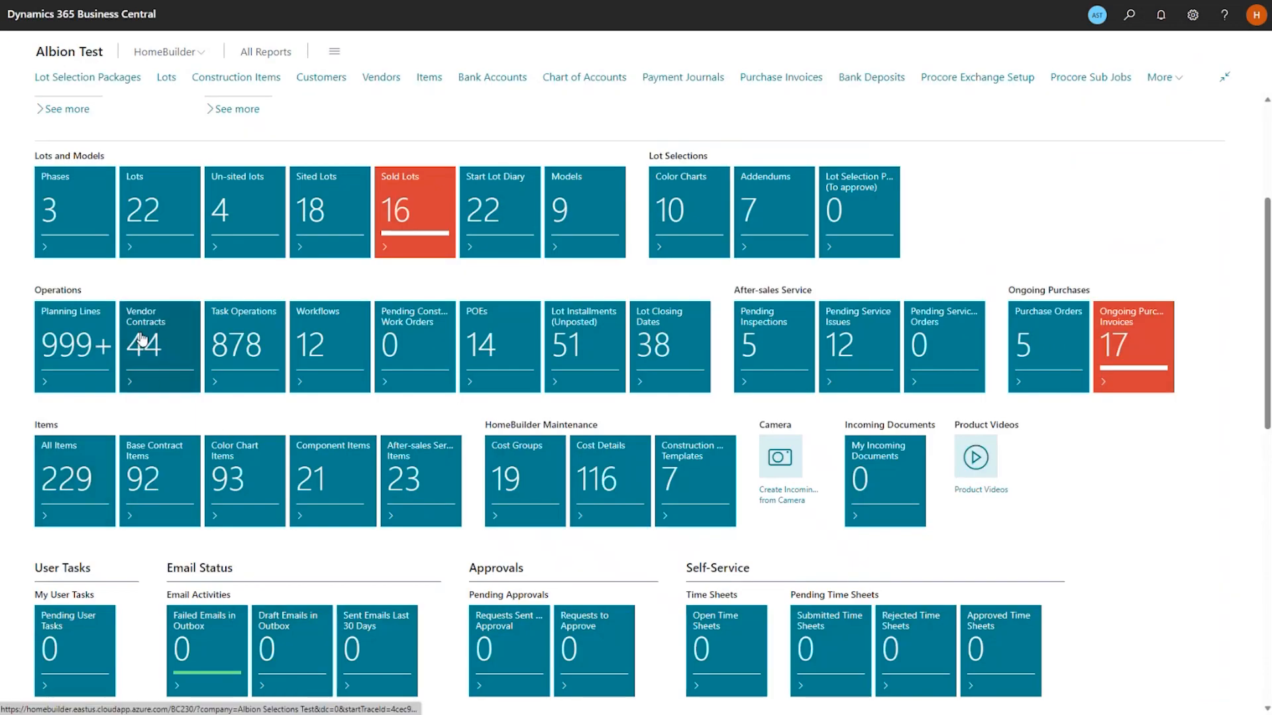
pyautogui.click(141, 340)
pyautogui.scroll(-5, 539, 389)
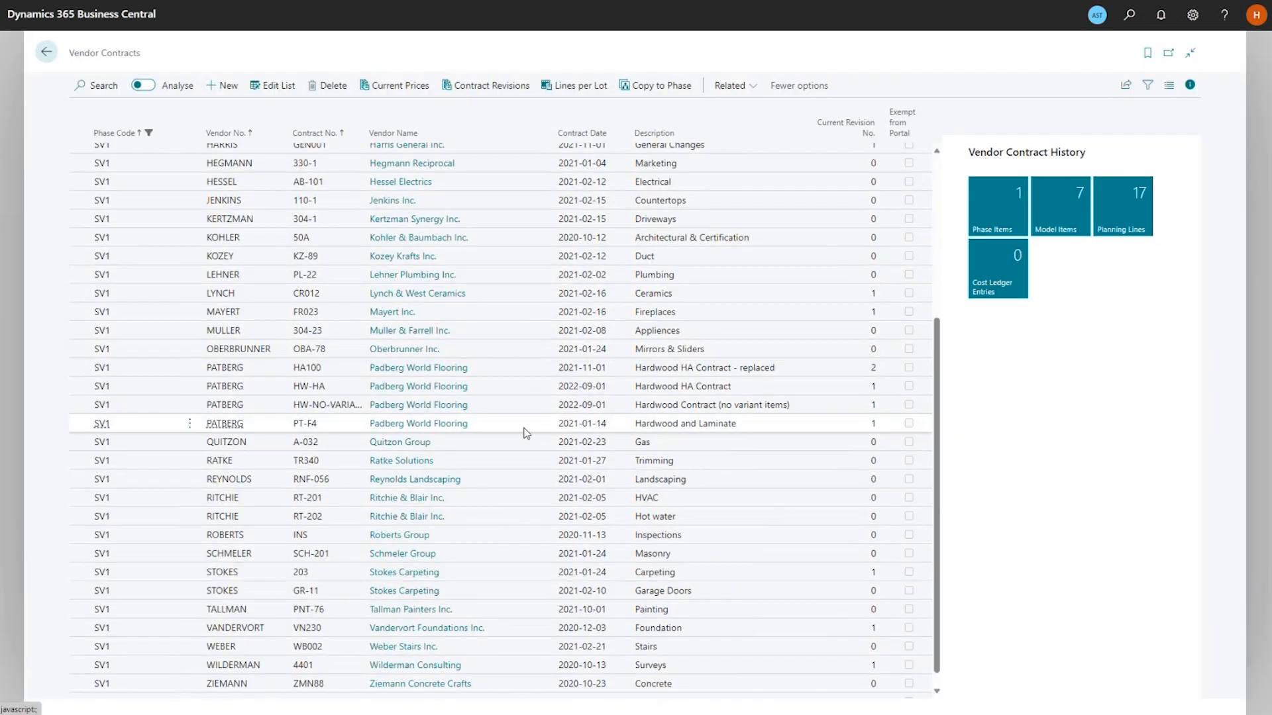
pyautogui.click(596, 427)
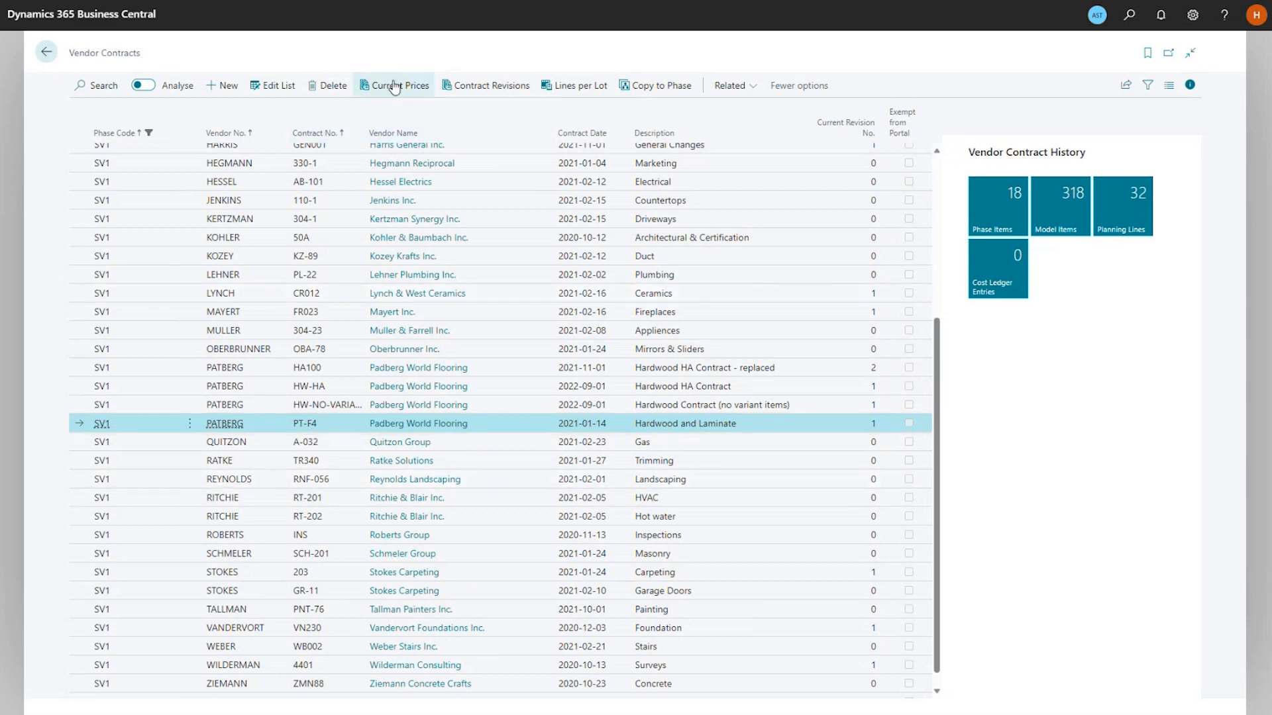
pyautogui.click(395, 86)
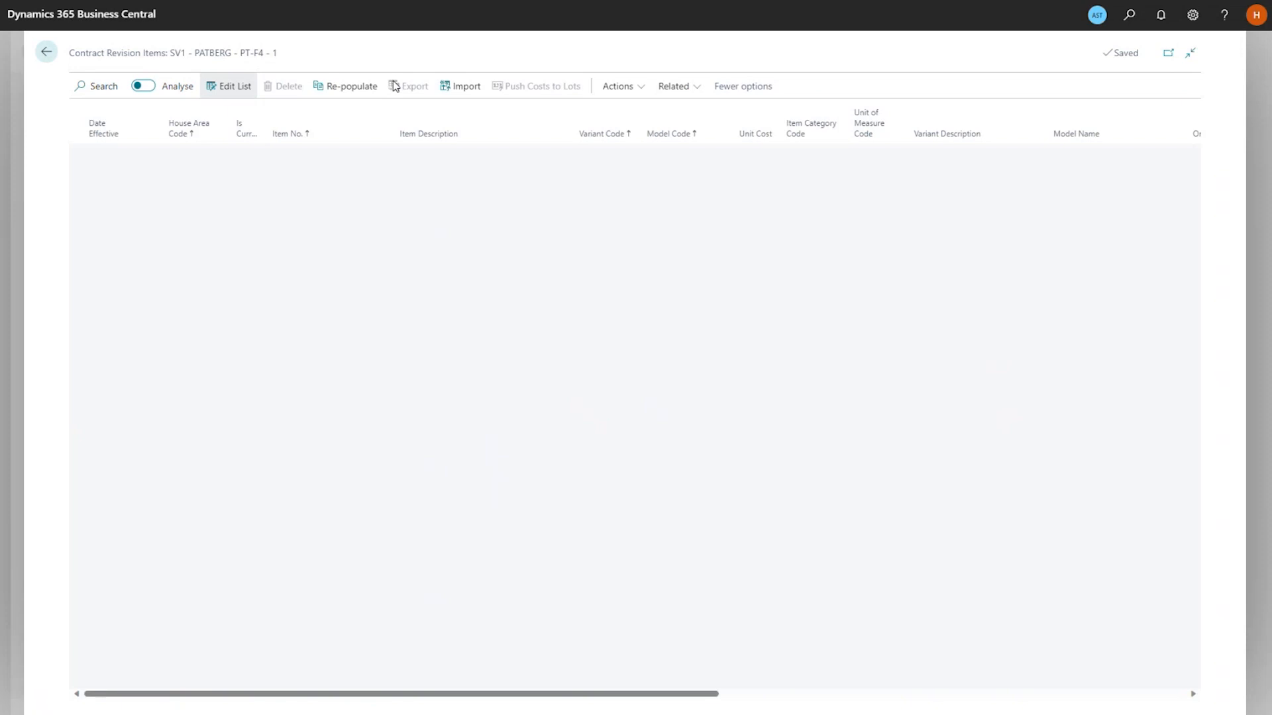
# Review the item 70296 lines in the contract's current prices, then export the price list to Excel
pyautogui.scroll(-10, 349, 285)
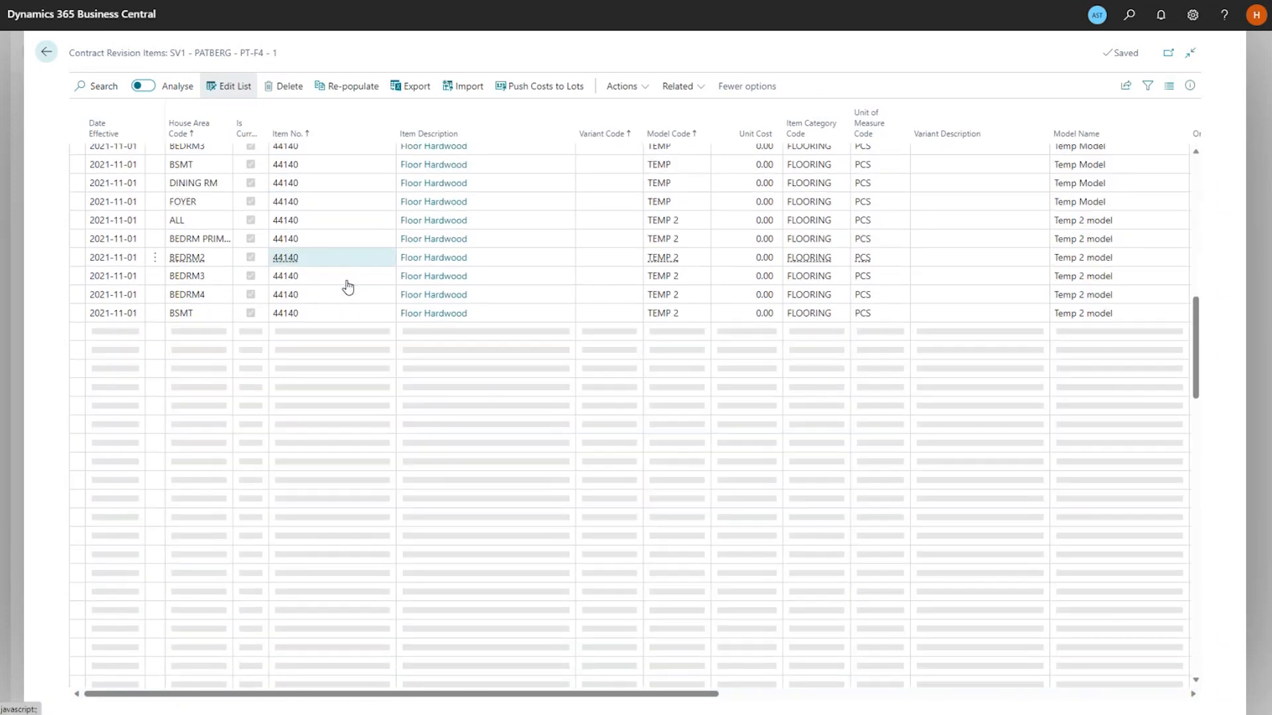
pyautogui.scroll(-15, 349, 289)
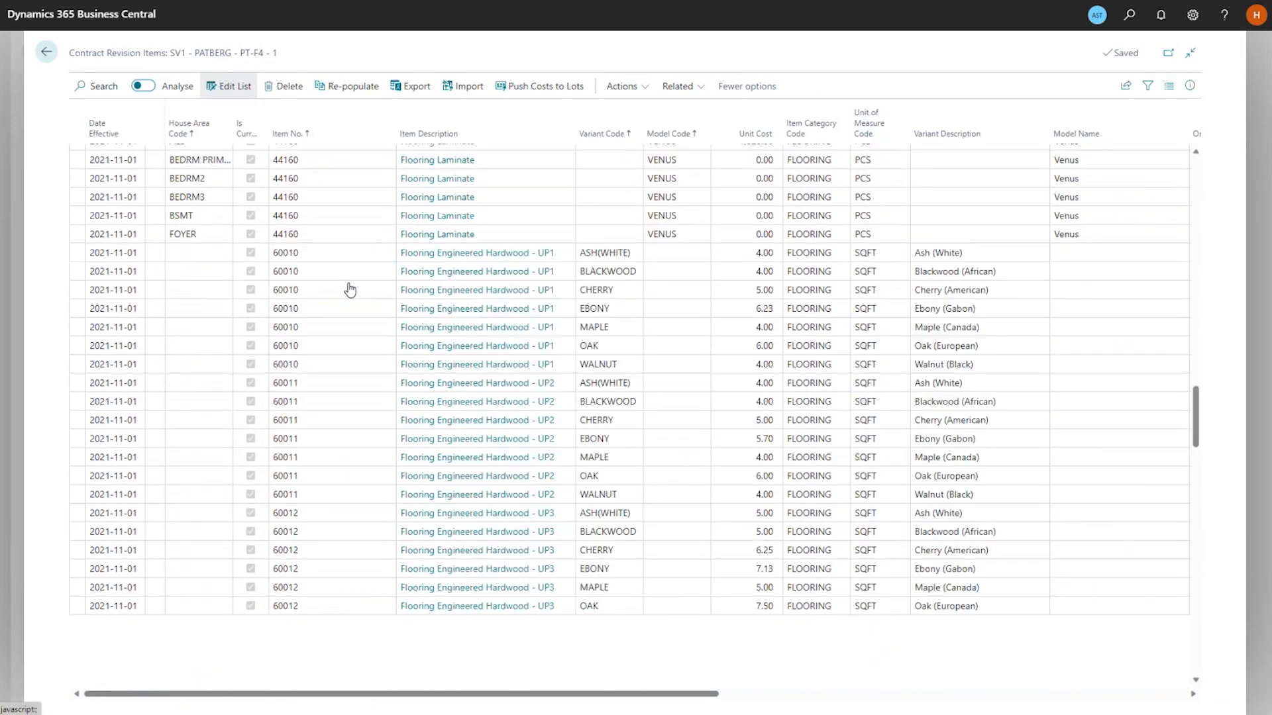
pyautogui.scroll(-15, 350, 289)
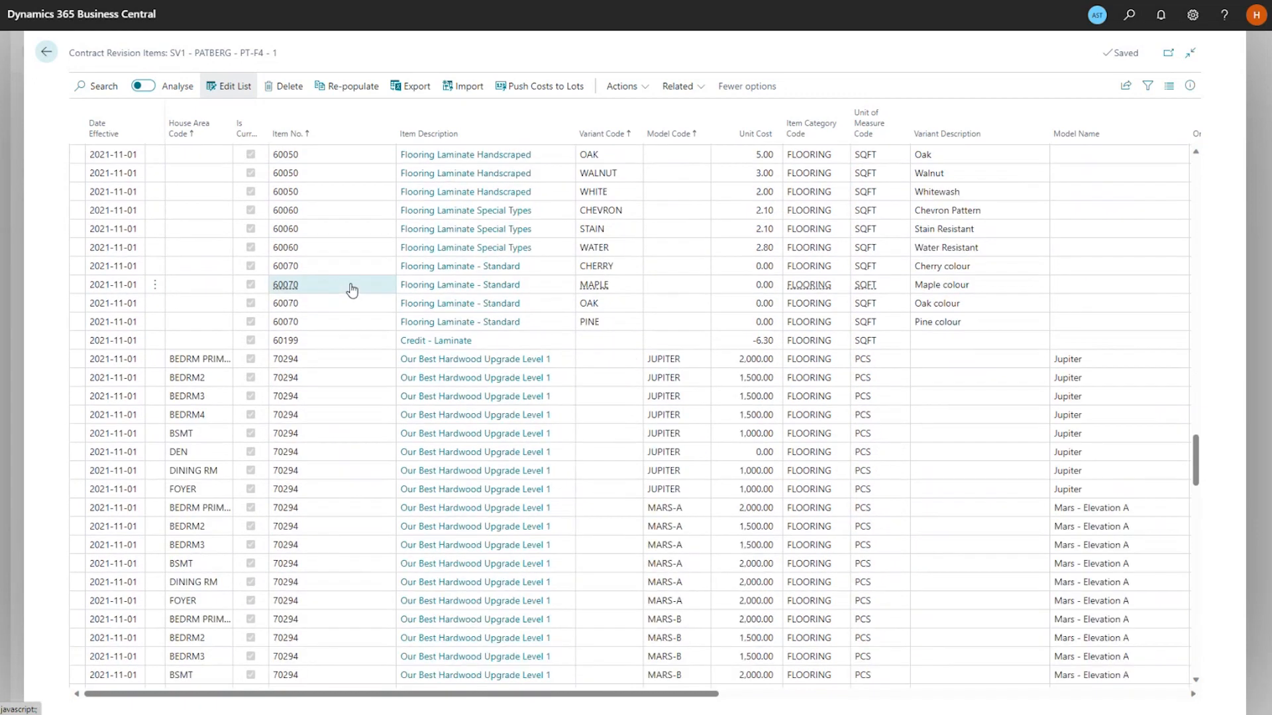
pyautogui.scroll(-3, 351, 290)
pyautogui.scroll(-8, 500, 356)
pyautogui.scroll(-12, 512, 359)
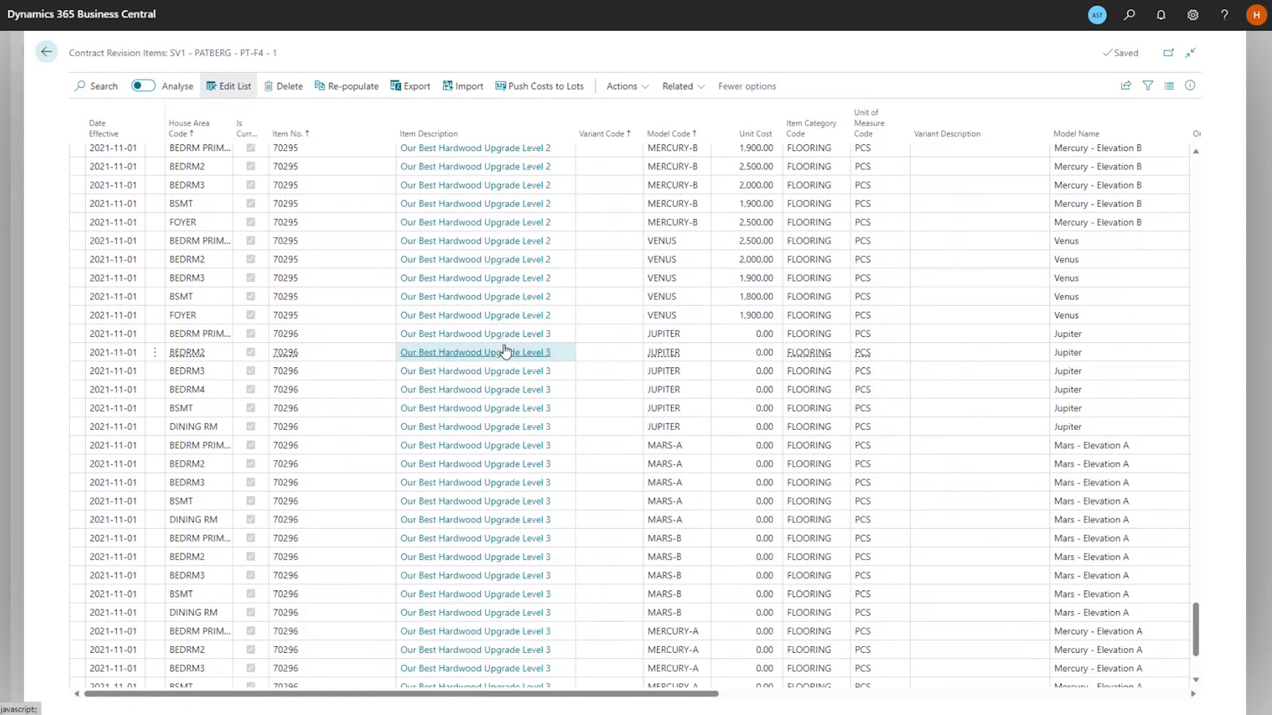
pyautogui.scroll(-5, 514, 244)
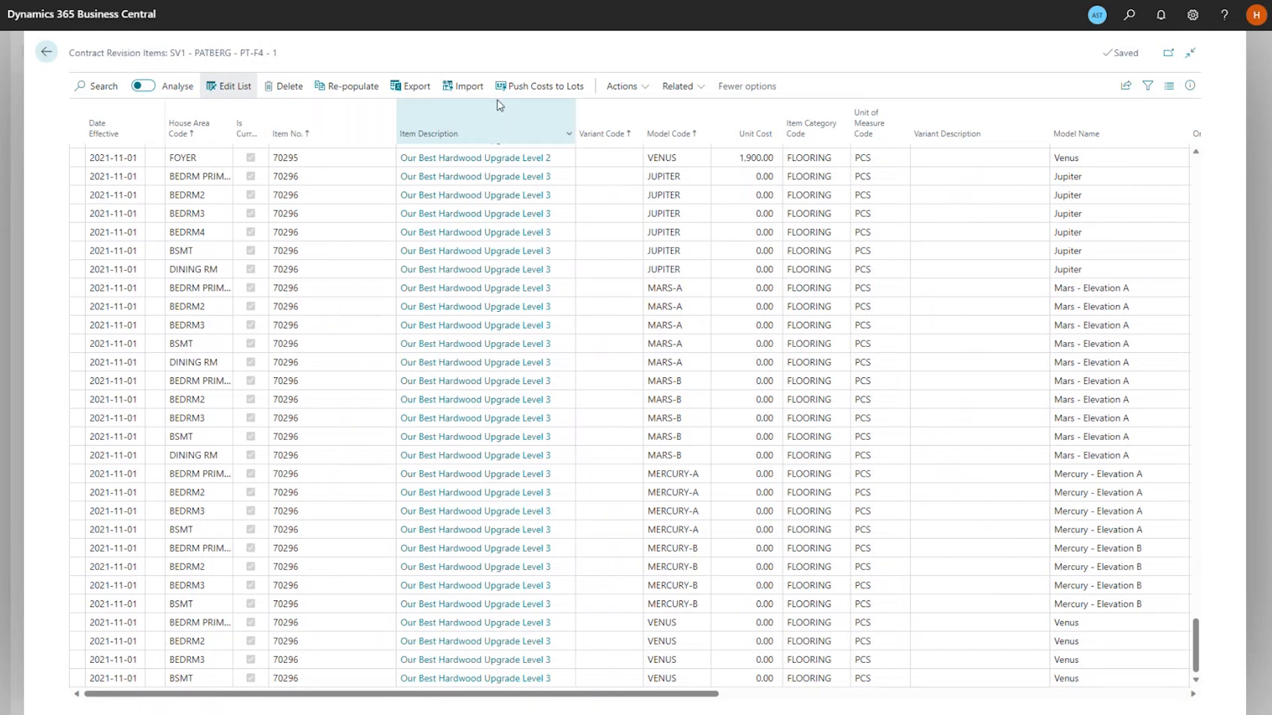
pyautogui.click(417, 88)
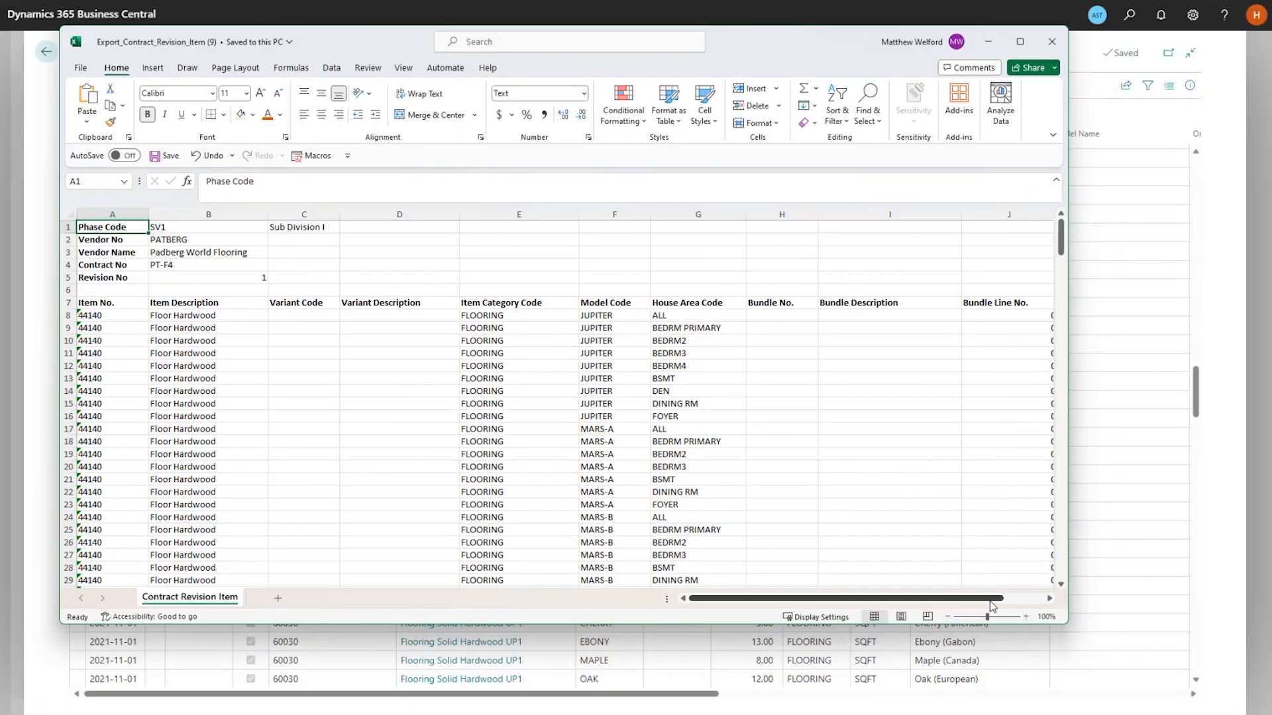
pyautogui.moveTo(1067, 624); pyautogui.dragTo(1195, 679)
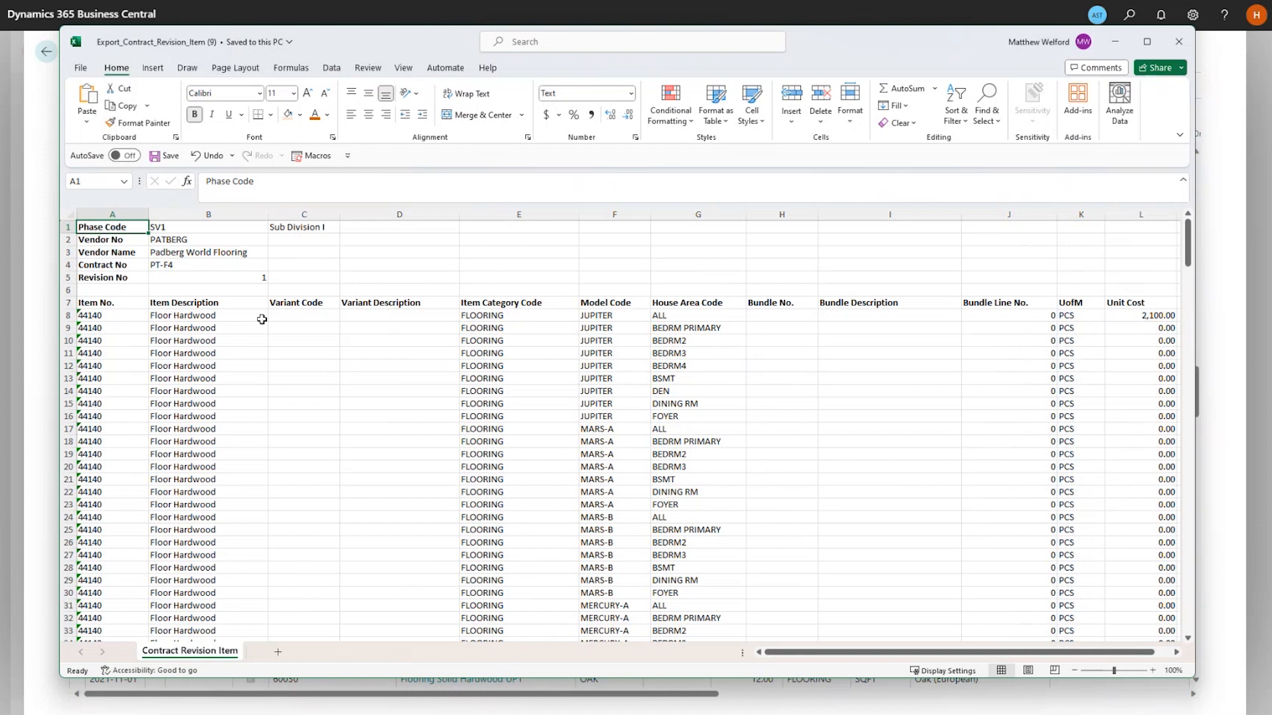
# Format the exported price lines from header row 7 as a table with headers in a light blue style
pyautogui.click(188, 302)
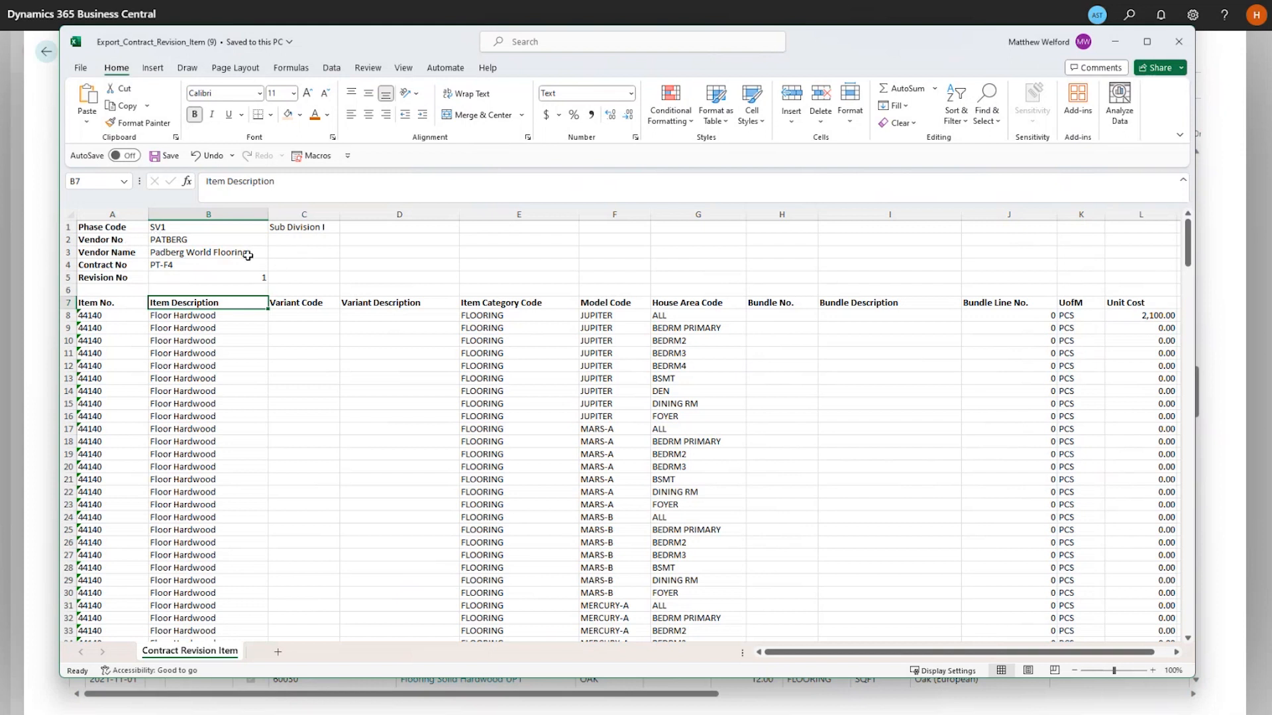
pyautogui.click(114, 305)
pyautogui.click(271, 332)
pyautogui.click(188, 303)
pyautogui.click(717, 111)
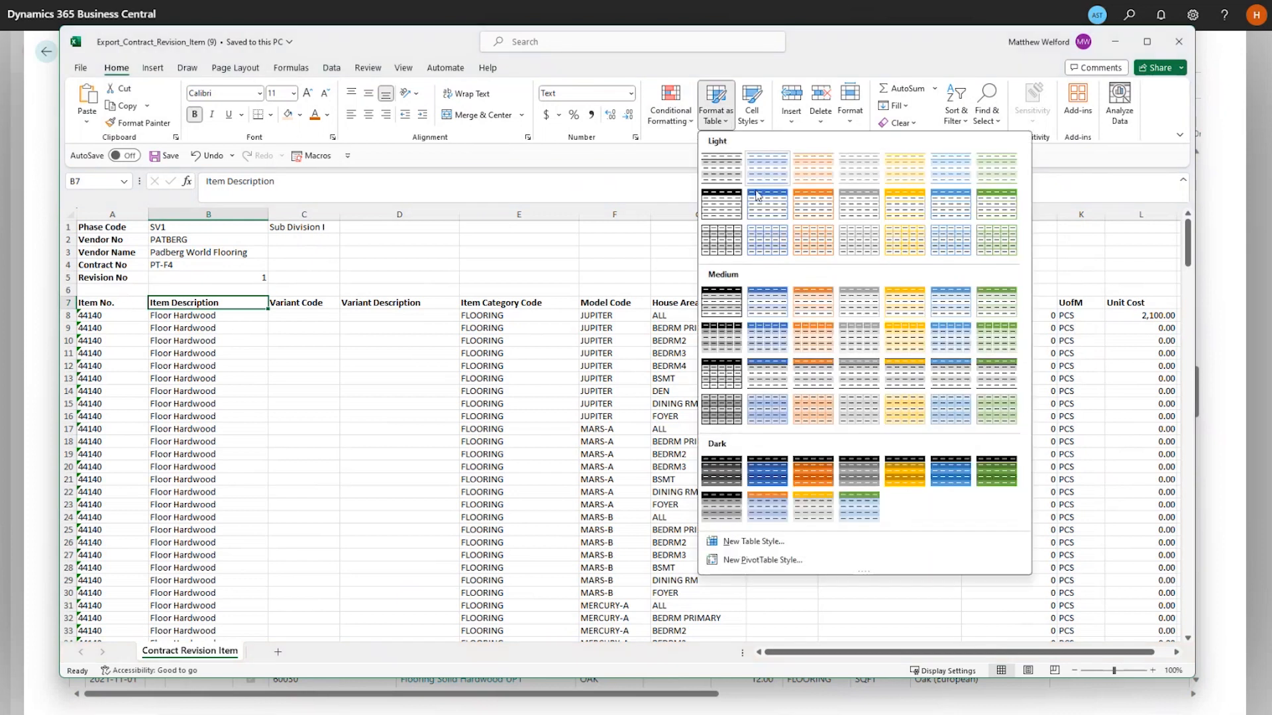
pyautogui.click(769, 207)
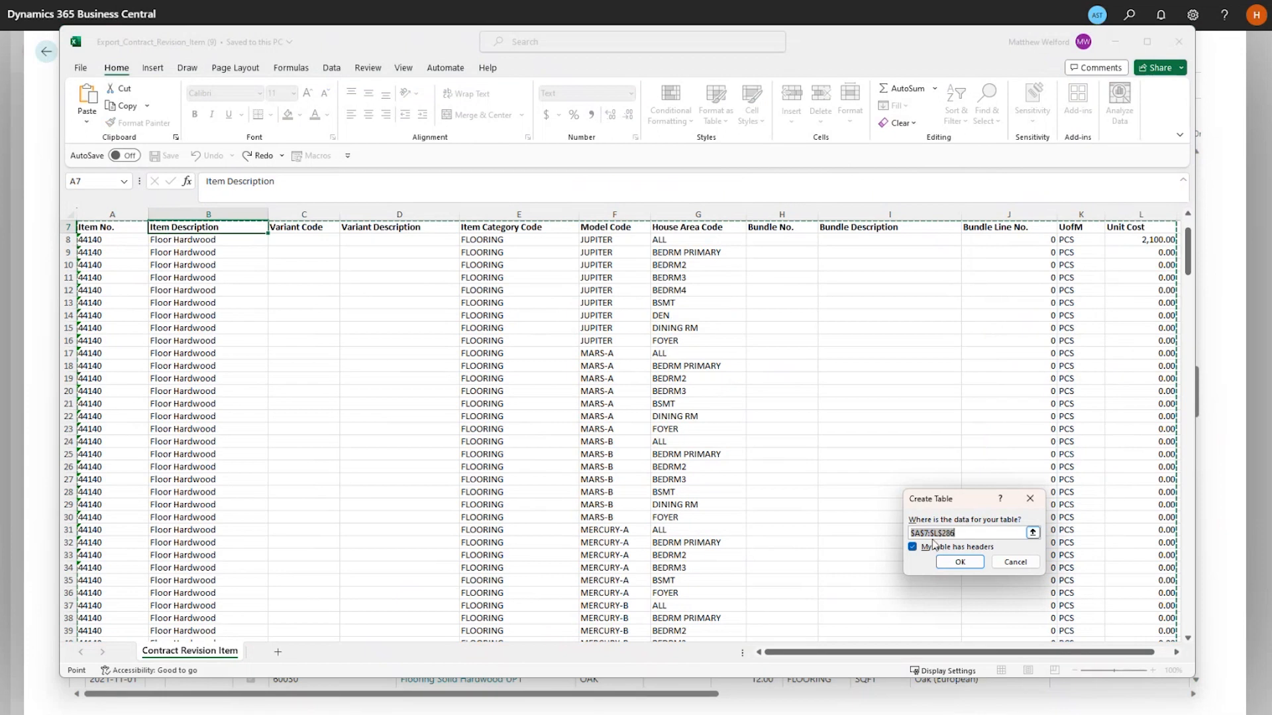
pyautogui.click(953, 563)
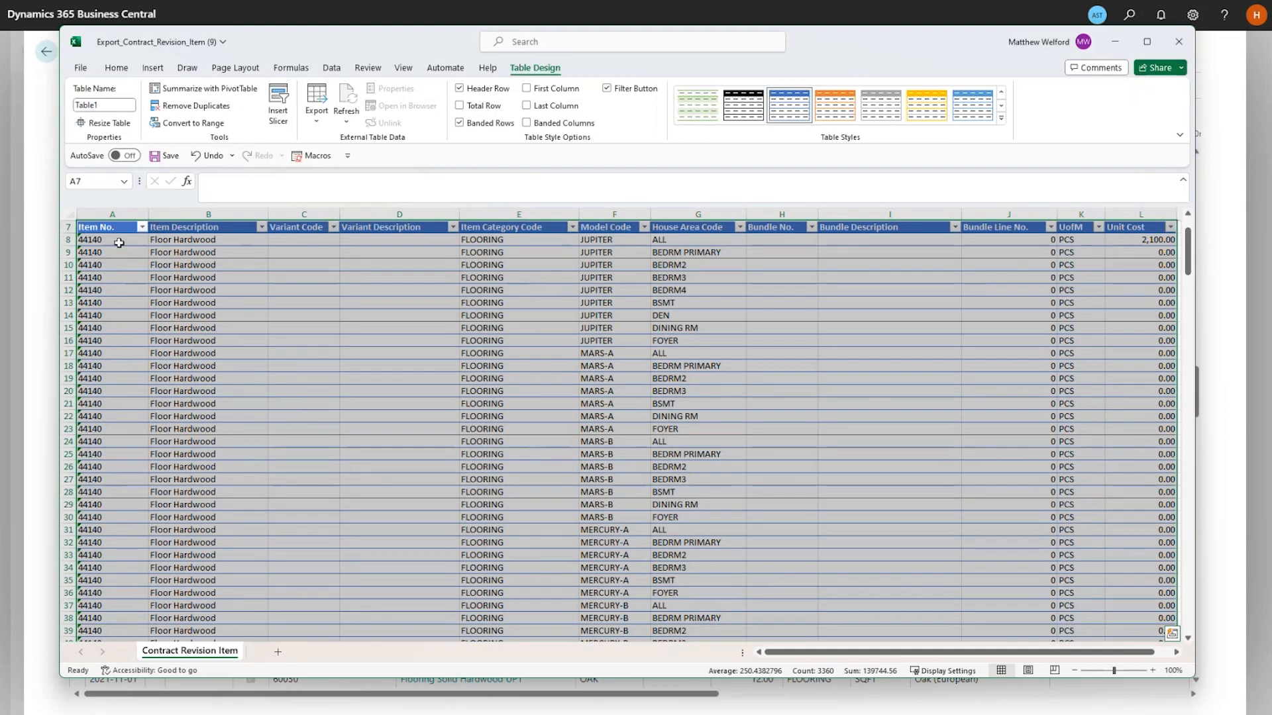
# Hide the Bundle No., Bundle Description and Bundle Line No. columns of the price table
pyautogui.click(143, 229)
pyautogui.moveTo(1010, 220); pyautogui.dragTo(782, 220)
pyautogui.rightClick(836, 284)
pyautogui.click(911, 517)
pyautogui.click(771, 239)
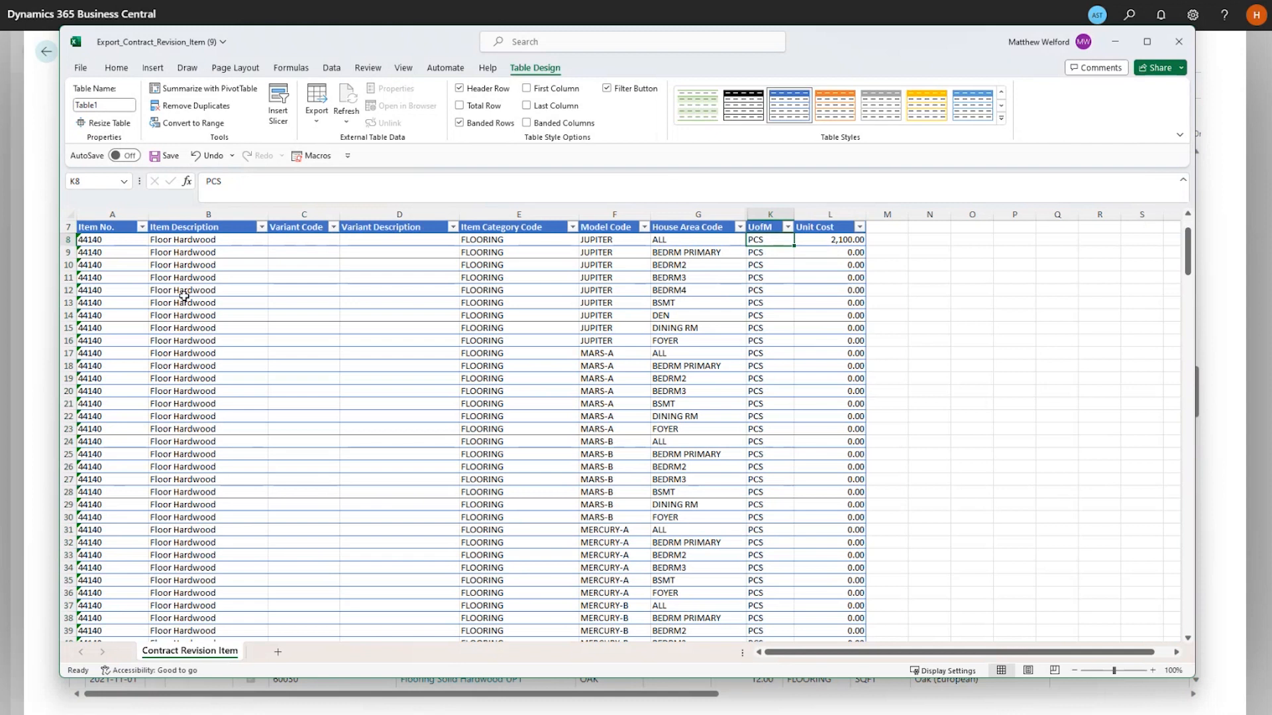
# Filter the table's Item Description column to Our Best Hardwood Upgrade Level 3 only
pyautogui.click(261, 227)
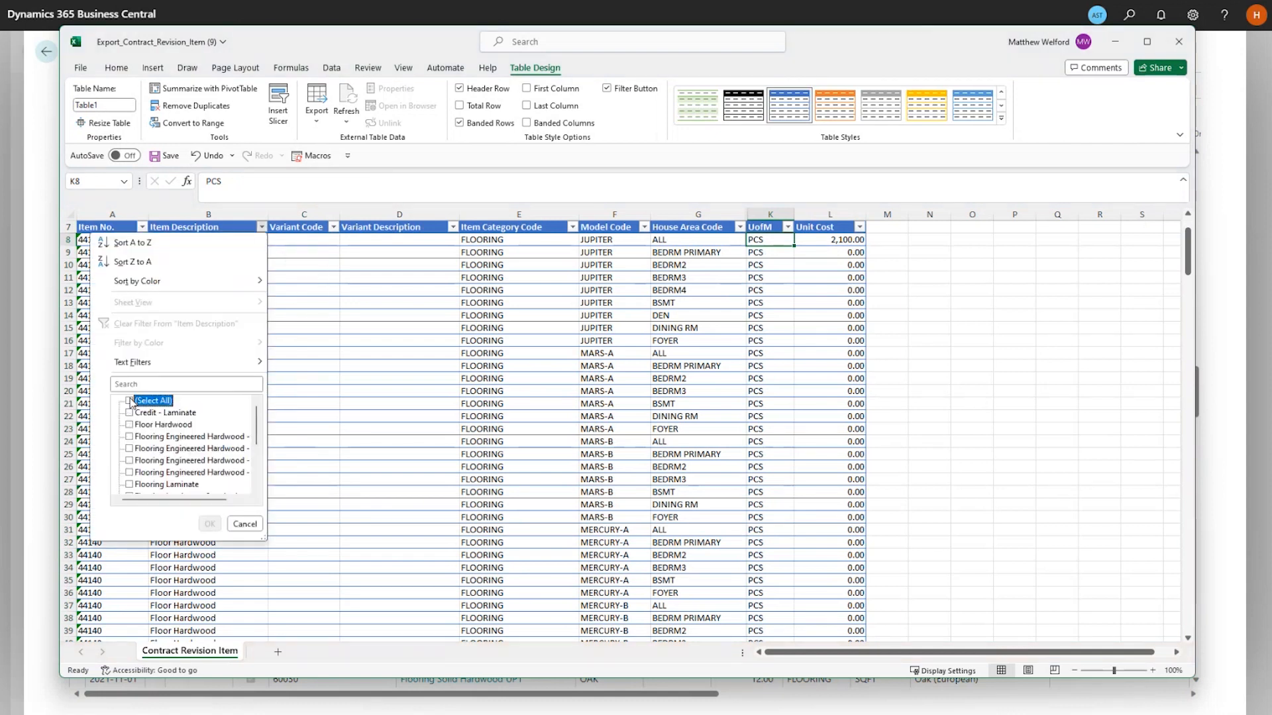
pyautogui.moveTo(263, 537); pyautogui.dragTo(467, 571)
pyautogui.scroll(-2, 317, 490)
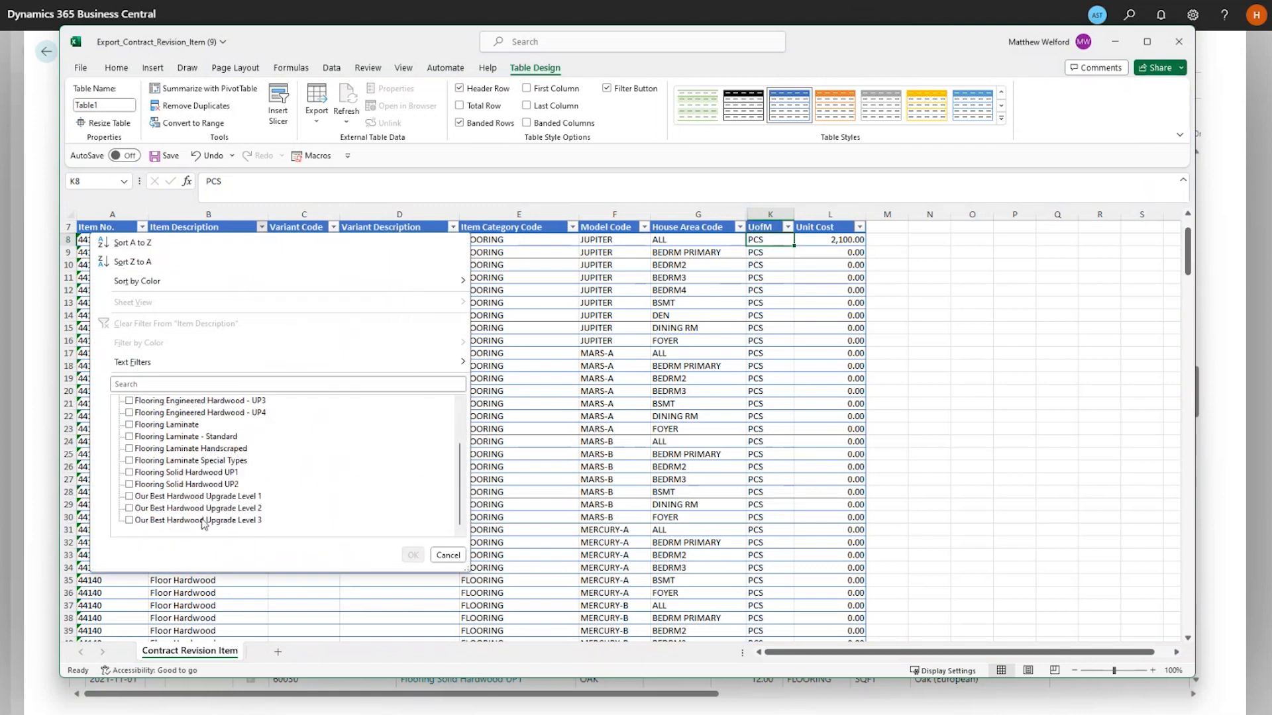
pyautogui.click(129, 521)
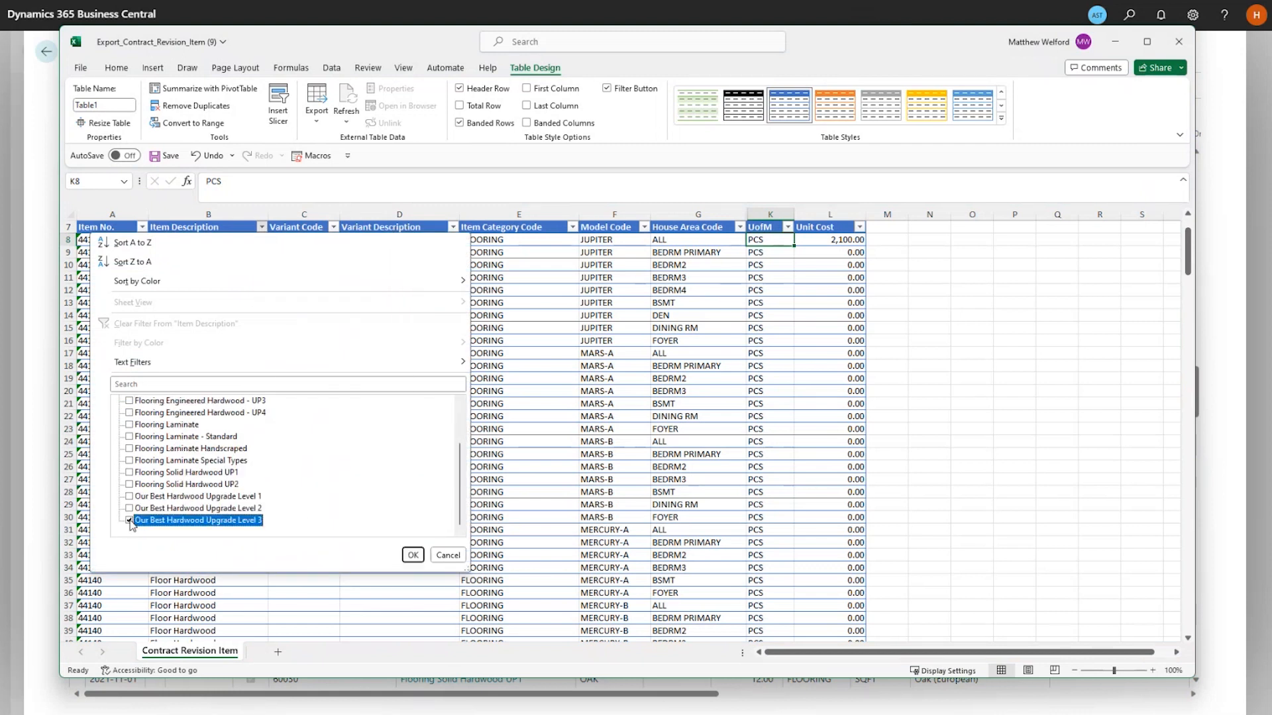
pyautogui.click(413, 555)
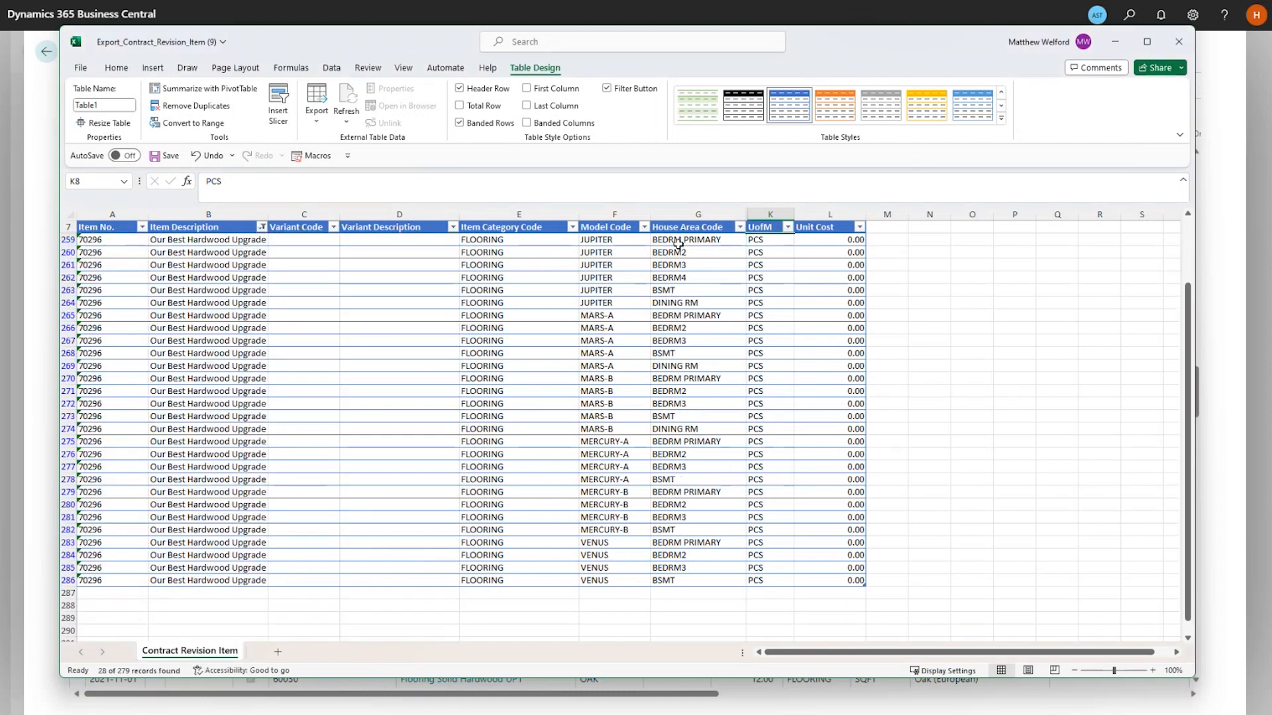
# Filter the House Area Code column to BEDRM PRIMARY only
pyautogui.click(740, 227)
pyautogui.click(608, 400)
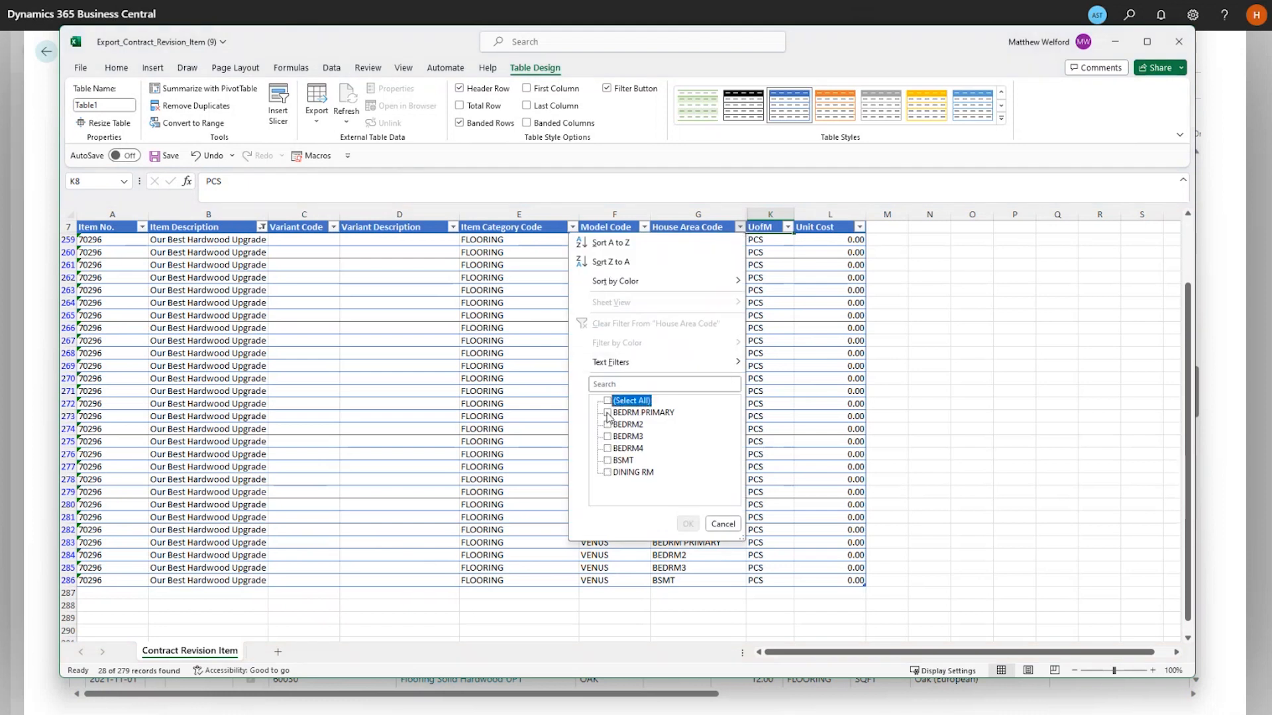
pyautogui.click(607, 412)
pyautogui.click(687, 524)
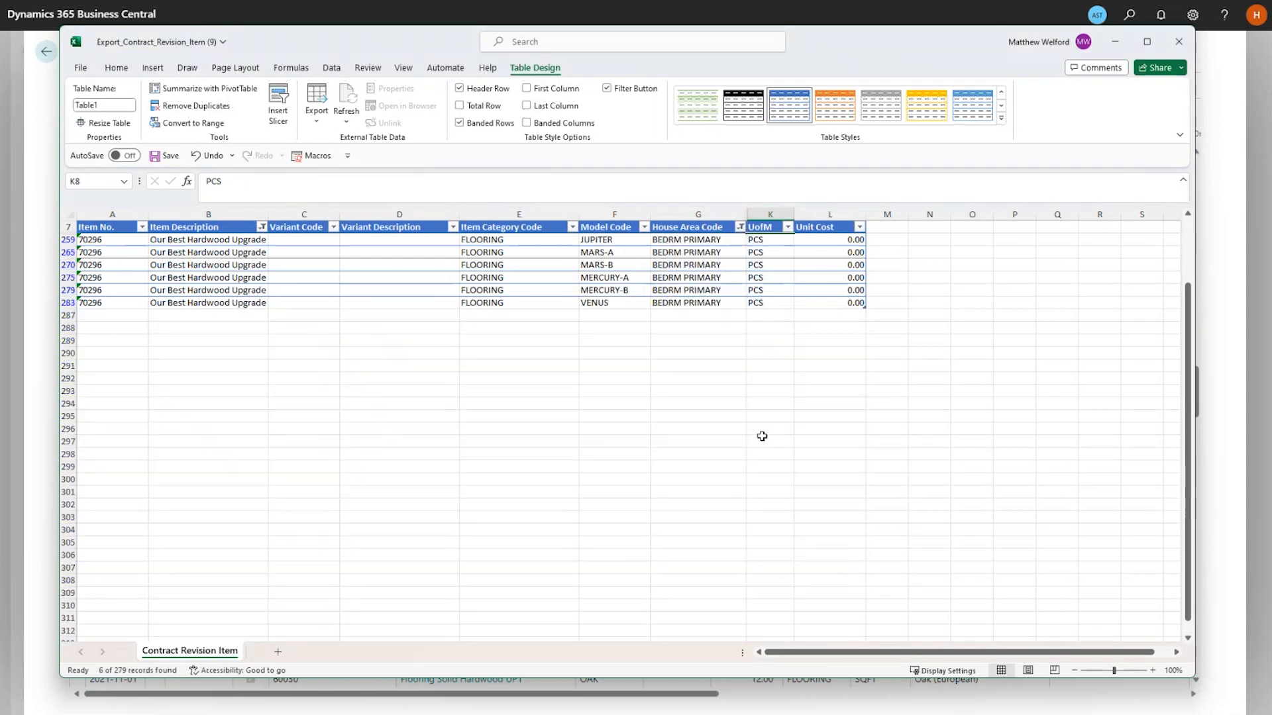
# Set the Unit Cost of all six BEDRM PRIMARY rows of Our Best Hardwood Upgrade Level 3 to 2000
pyautogui.click(824, 239)
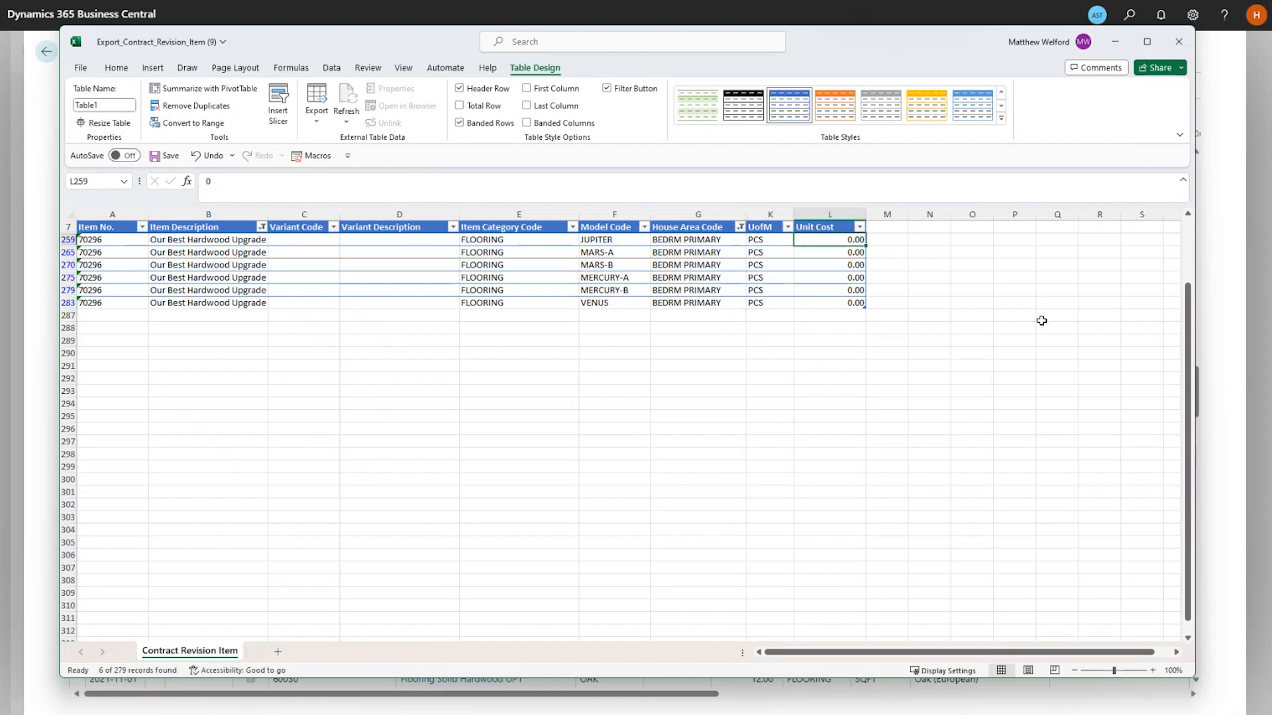
pyautogui.write('2000')
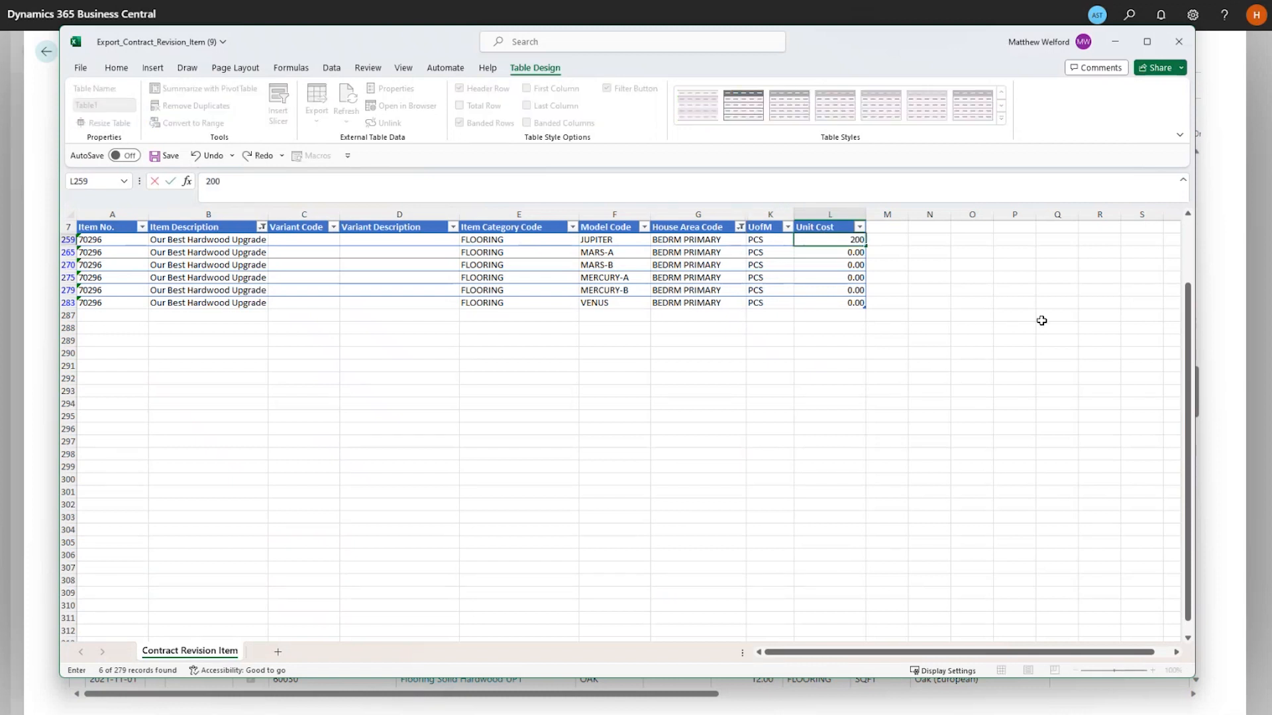
pyautogui.hotkey('ctrl', 'Return')
pyautogui.hotkey('ctrl', 'c')
pyautogui.press('Down')
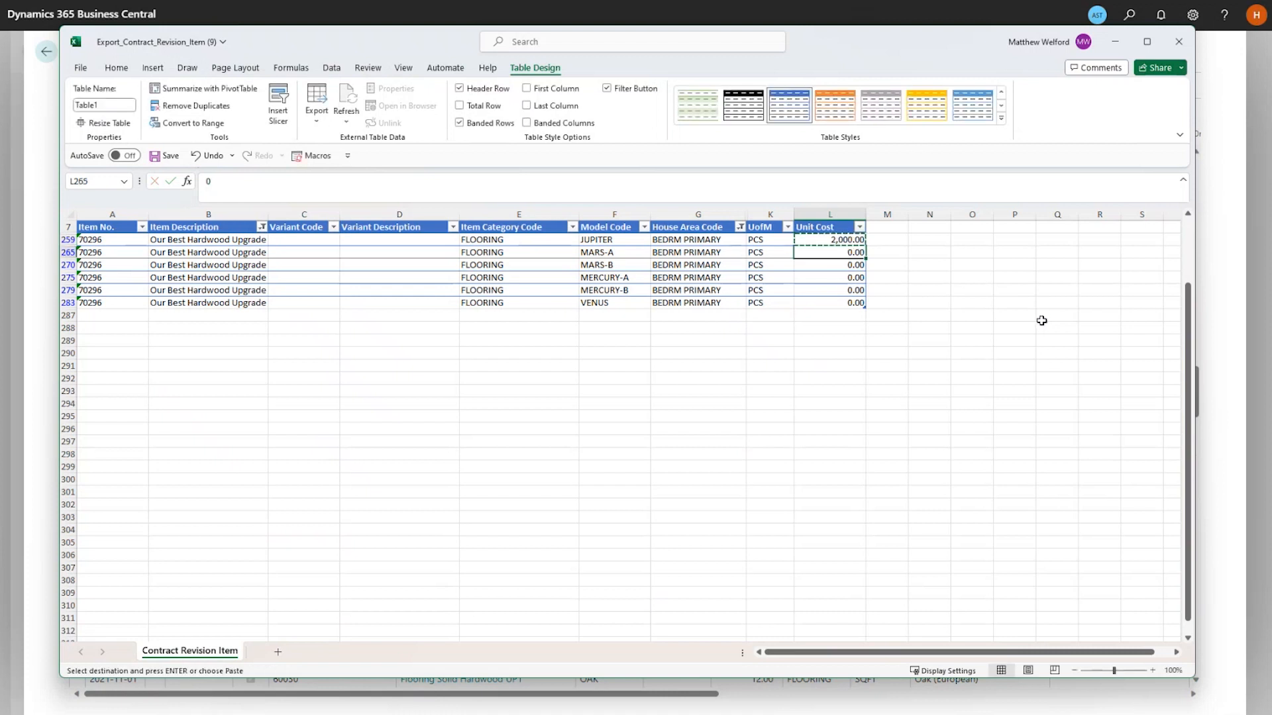
pyautogui.hotkey('shift', 'Down')
pyautogui.hotkey('shift', 'Down')
pyautogui.hotkey('shift', 'Down')
pyautogui.hotkey('shift', 'Down')
pyautogui.hotkey('ctrl', 'v')
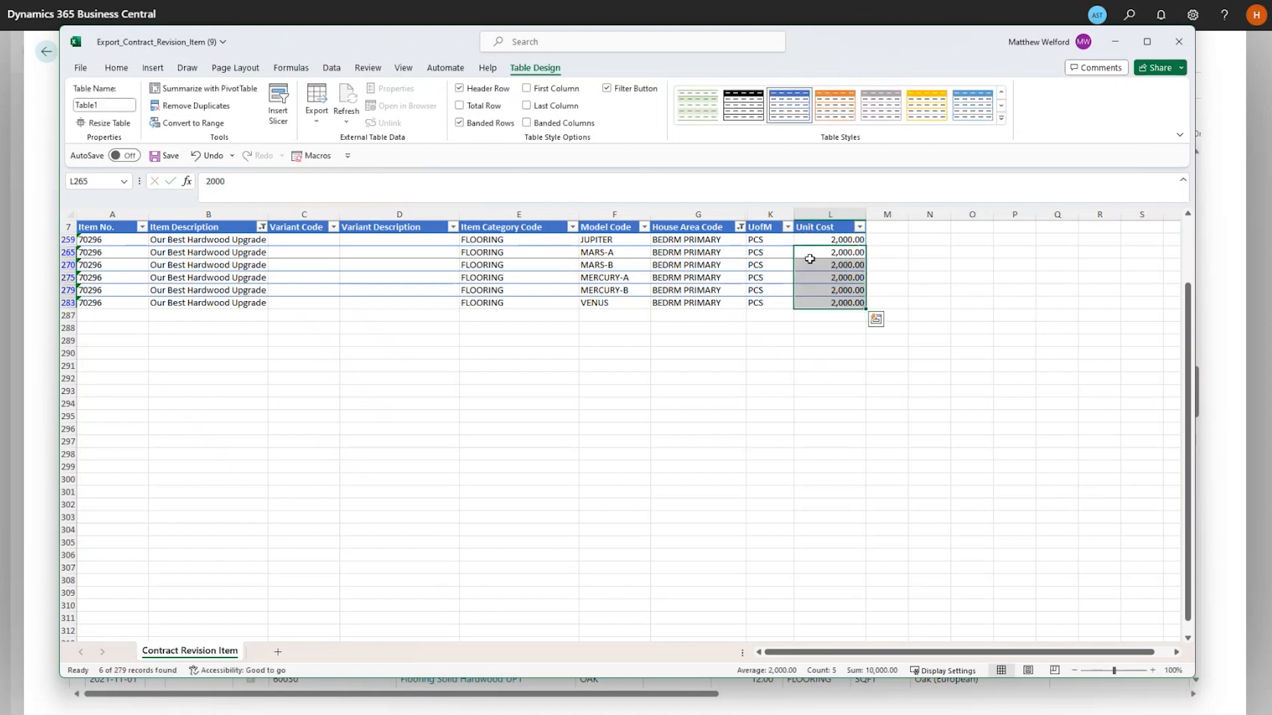
pyautogui.click(814, 255)
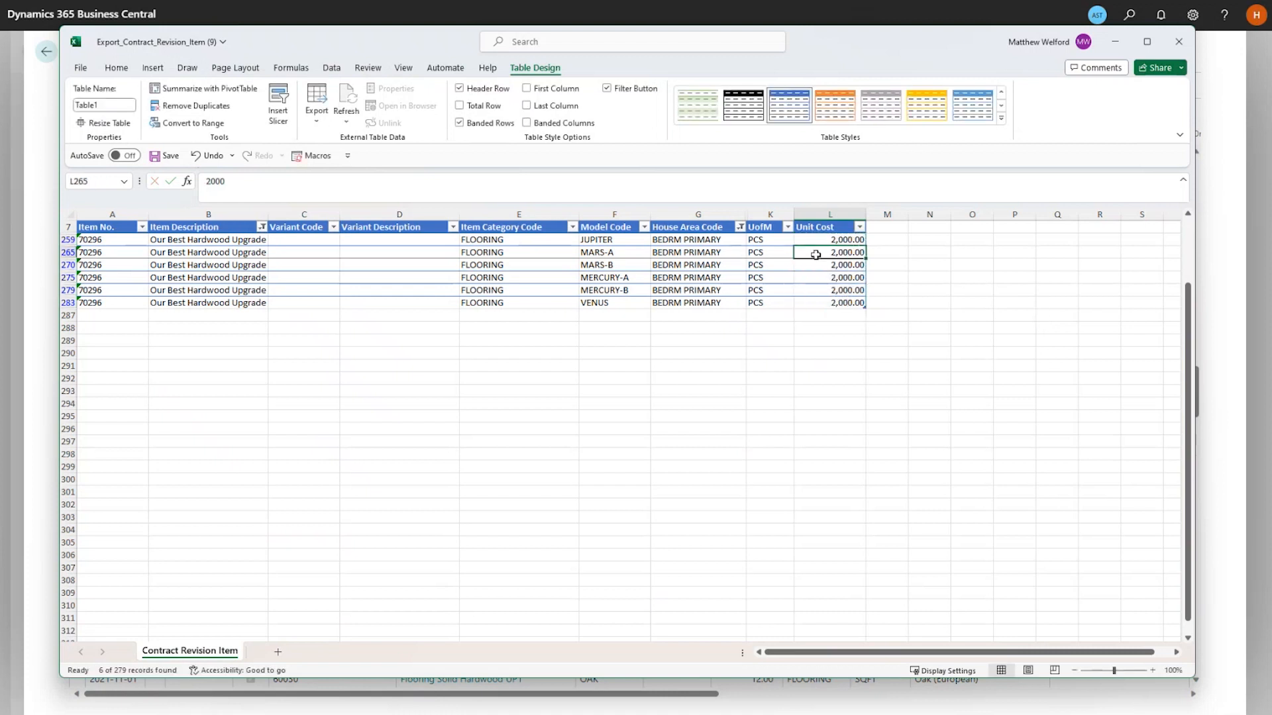
# Filter the House Area Code column to every area except BEDRM PRIMARY
pyautogui.click(740, 227)
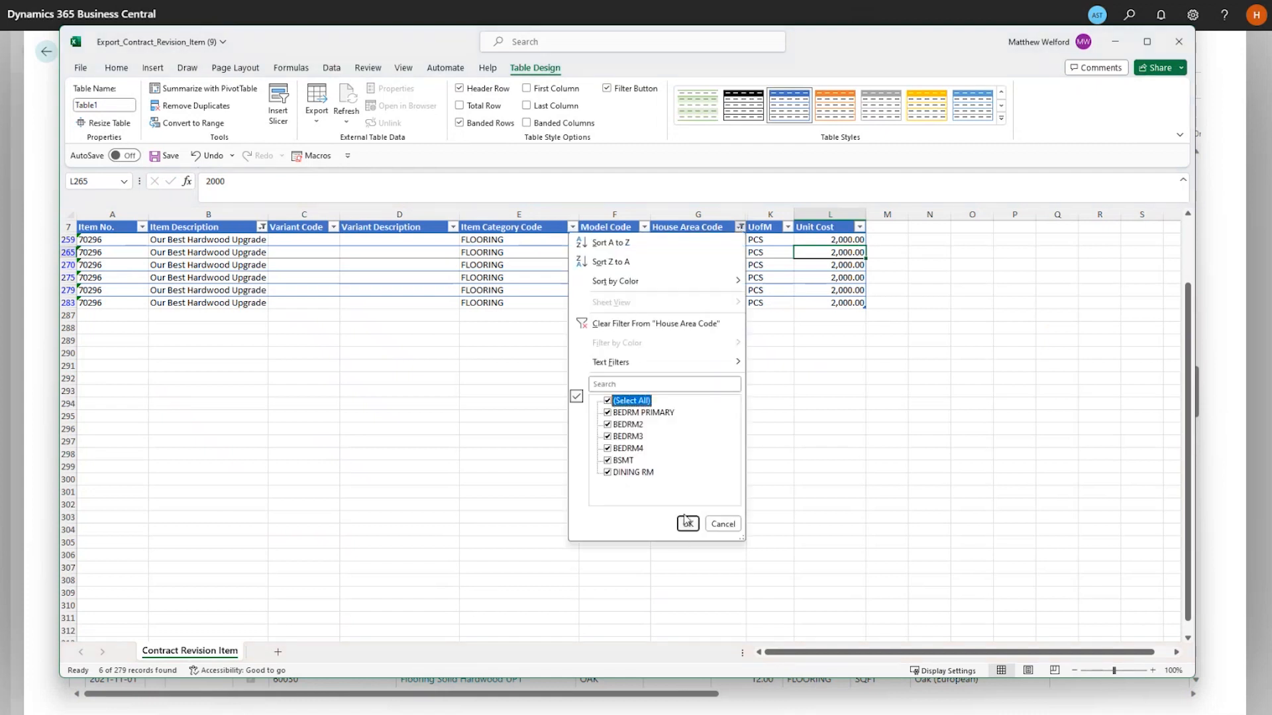
pyautogui.click(608, 412)
pyautogui.click(688, 524)
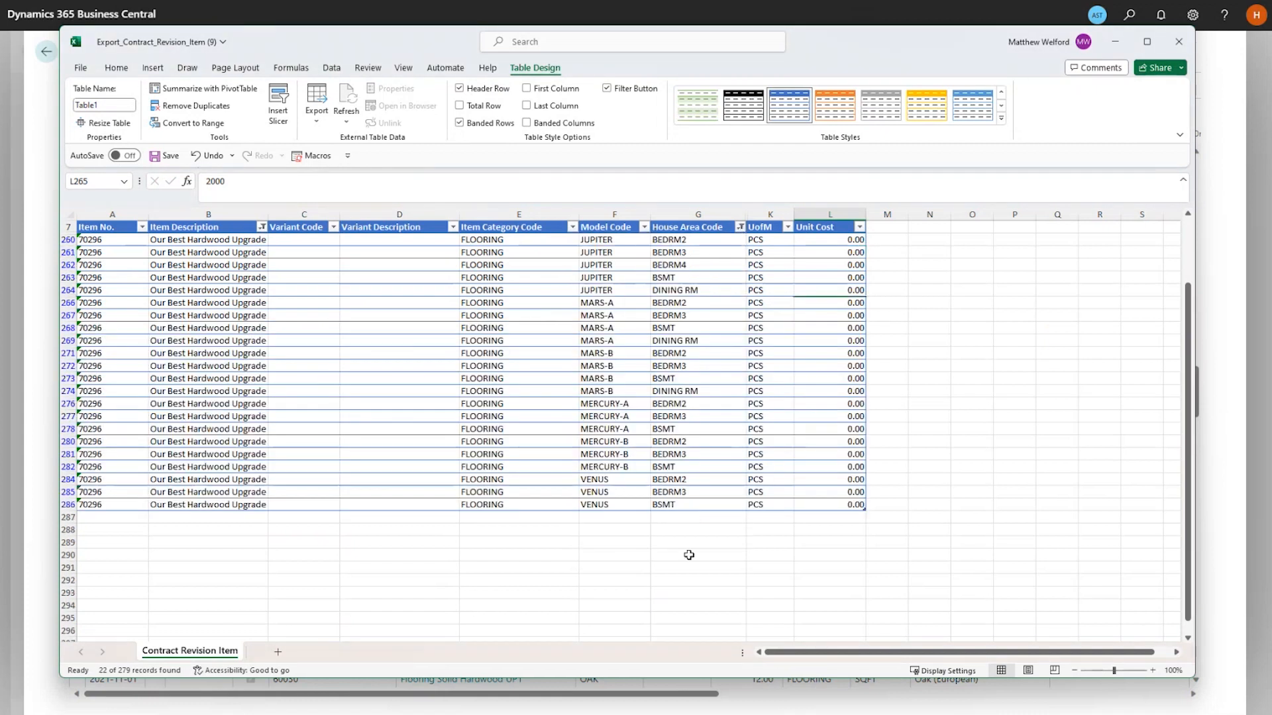
# Set the Unit Cost of all the filtered rows, from JUPITER BEDRM2 down to VENUS BSMT, to 1200
pyautogui.click(833, 240)
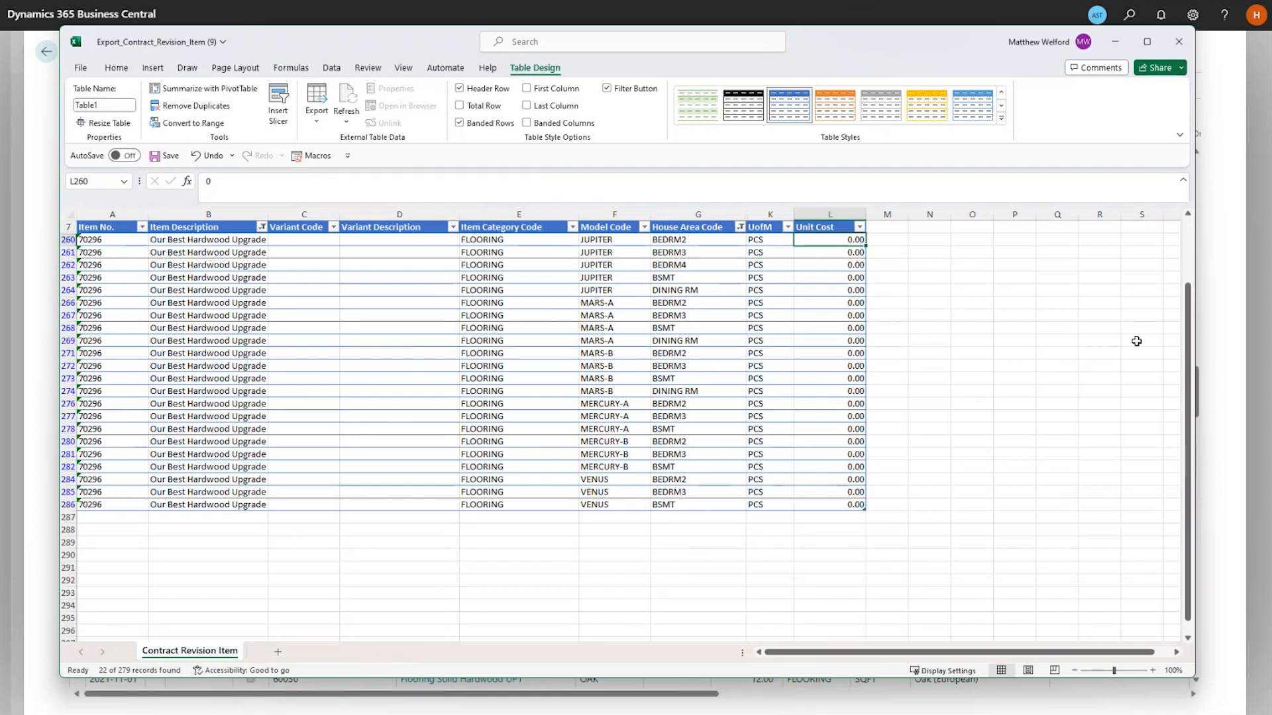
pyautogui.write('12')
pyautogui.press('Return')
pyautogui.press('Up')
pyautogui.hotkey('ctrl', 'c')
pyautogui.hotkey('shift', 'Down')
pyautogui.hotkey('shift', 'Down')
pyautogui.hotkey('shift', 'Down')
pyautogui.hotkey('shift', 'Down')
pyautogui.hotkey('shift', 'Down')
pyautogui.hotkey('shift', 'Down')
pyautogui.hotkey('shift', 'Down')
pyautogui.hotkey('shift', 'Down')
pyautogui.hotkey('shift', 'Down')
pyautogui.hotkey('shift', 'Down')
pyautogui.hotkey('shift', 'Down')
pyautogui.hotkey('shift', 'Down')
pyautogui.hotkey('shift', 'Down')
pyautogui.hotkey('shift', 'Down')
pyautogui.hotkey('shift', 'Down')
pyautogui.hotkey('shift', 'Down')
pyautogui.hotkey('shift', 'Down')
pyautogui.hotkey('shift', 'Down')
pyautogui.hotkey('shift', 'Down')
pyautogui.hotkey('shift', 'Down')
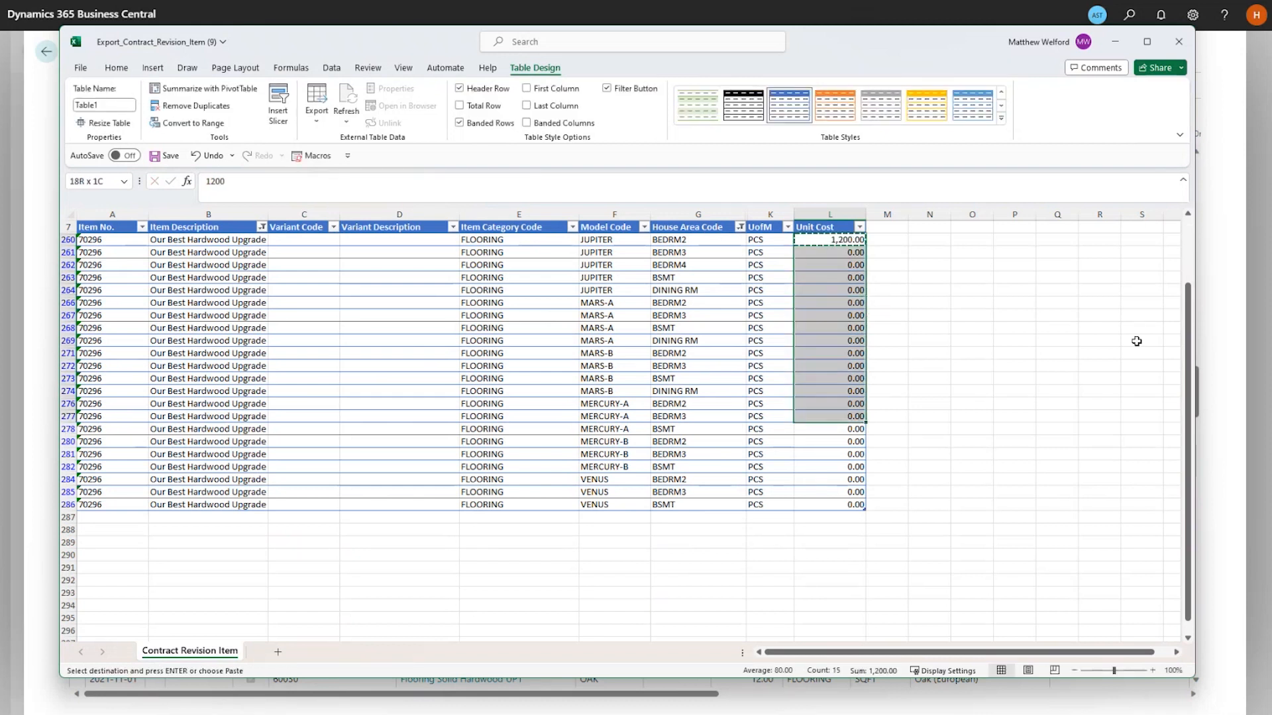
pyautogui.hotkey('shift', 'Down')
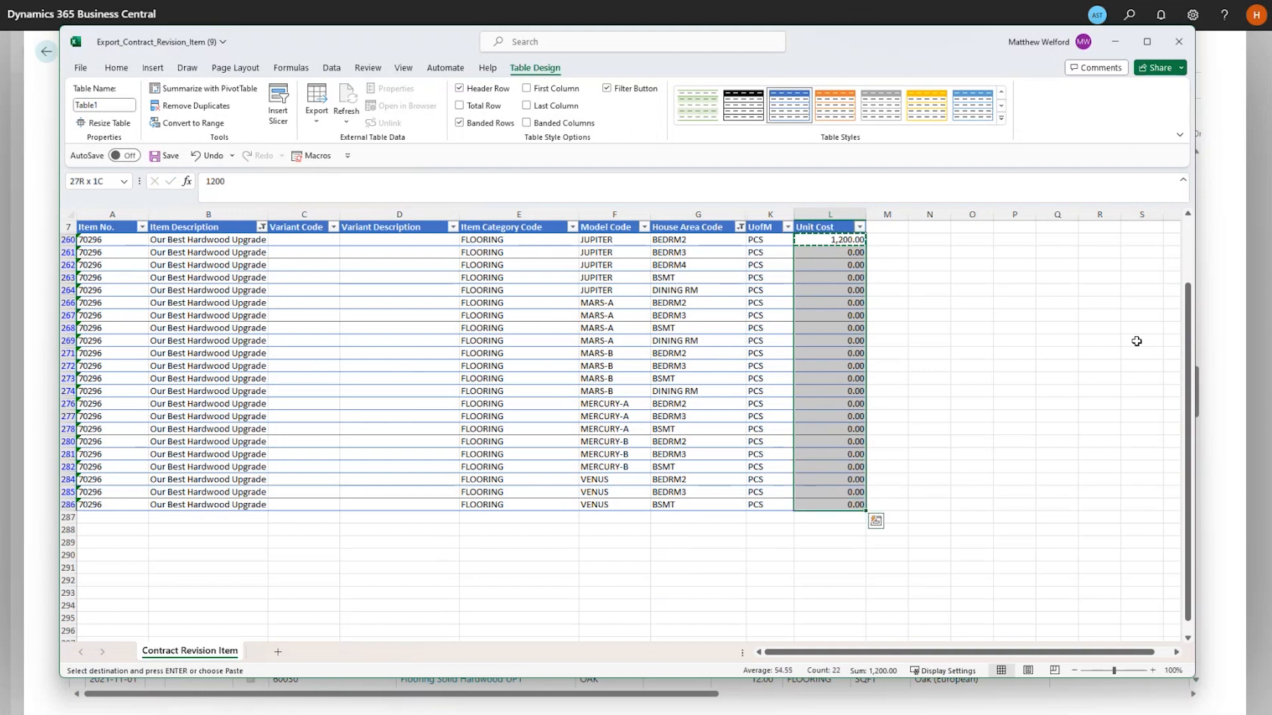
pyautogui.hotkey('ctrl', 'v')
pyautogui.click(726, 351)
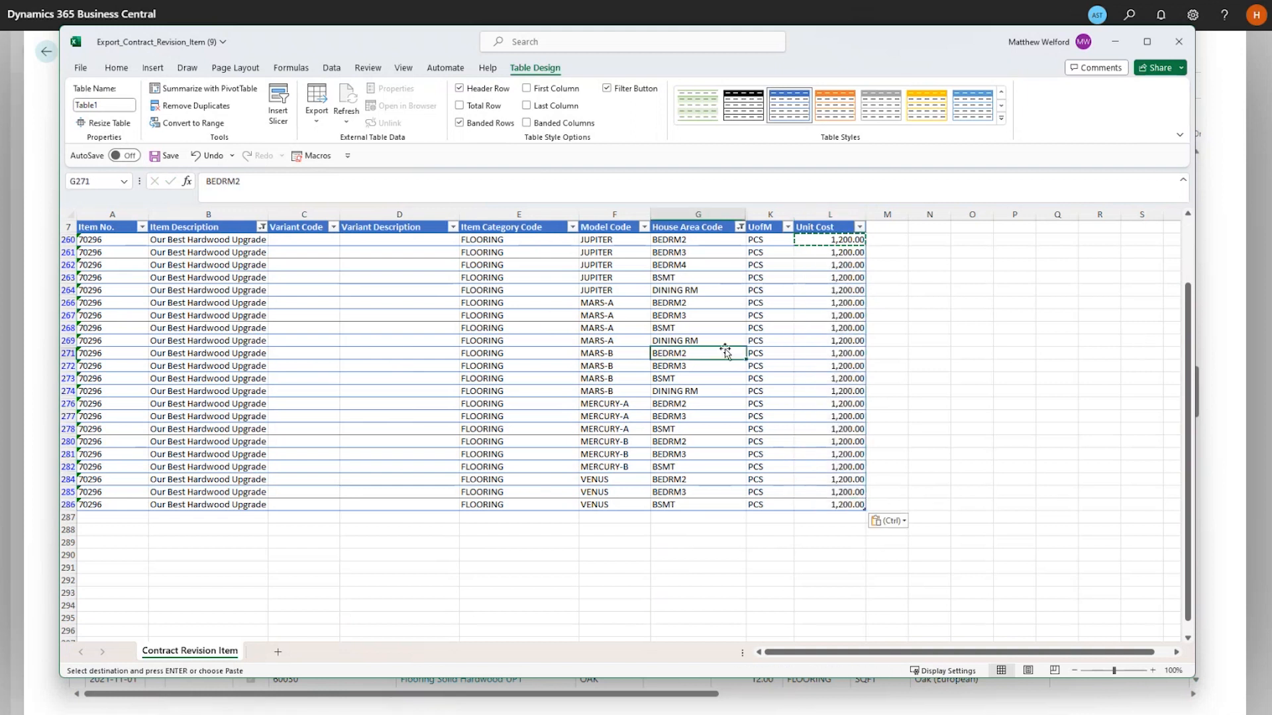
# Show all house areas again in the House Area Code column of the table
pyautogui.click(739, 228)
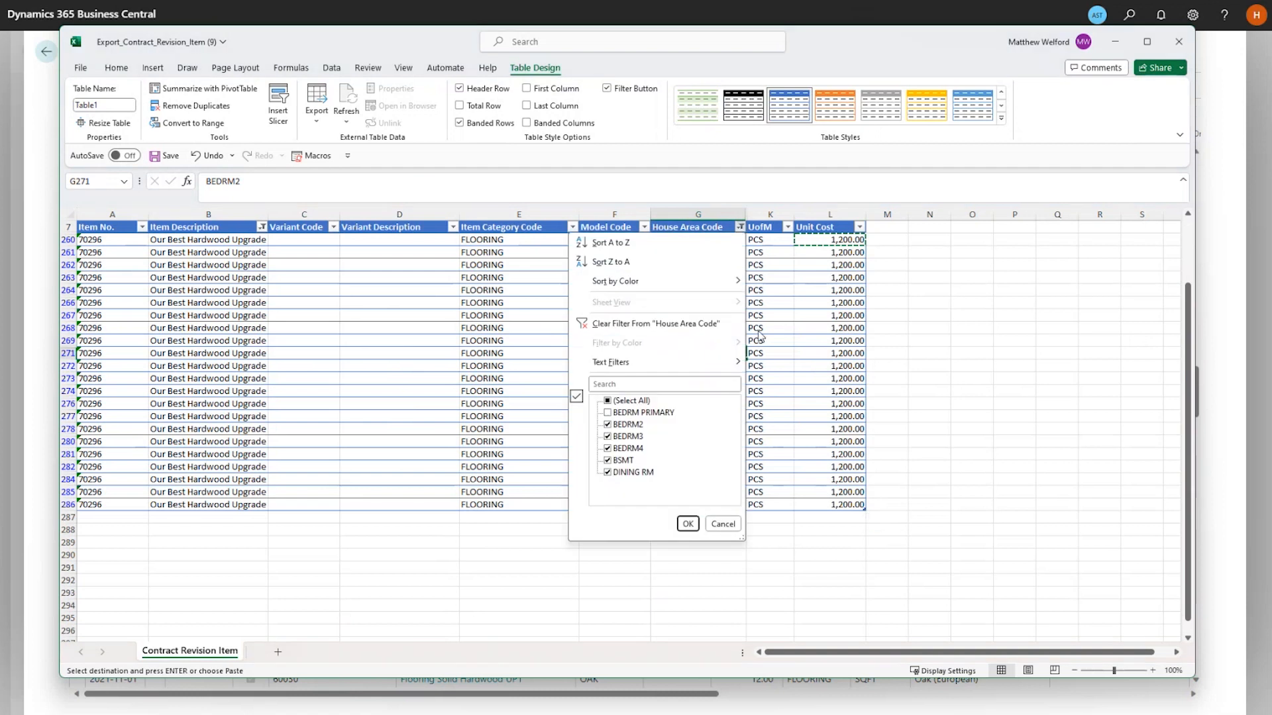
pyautogui.click(608, 400)
pyautogui.click(687, 524)
pyautogui.click(712, 418)
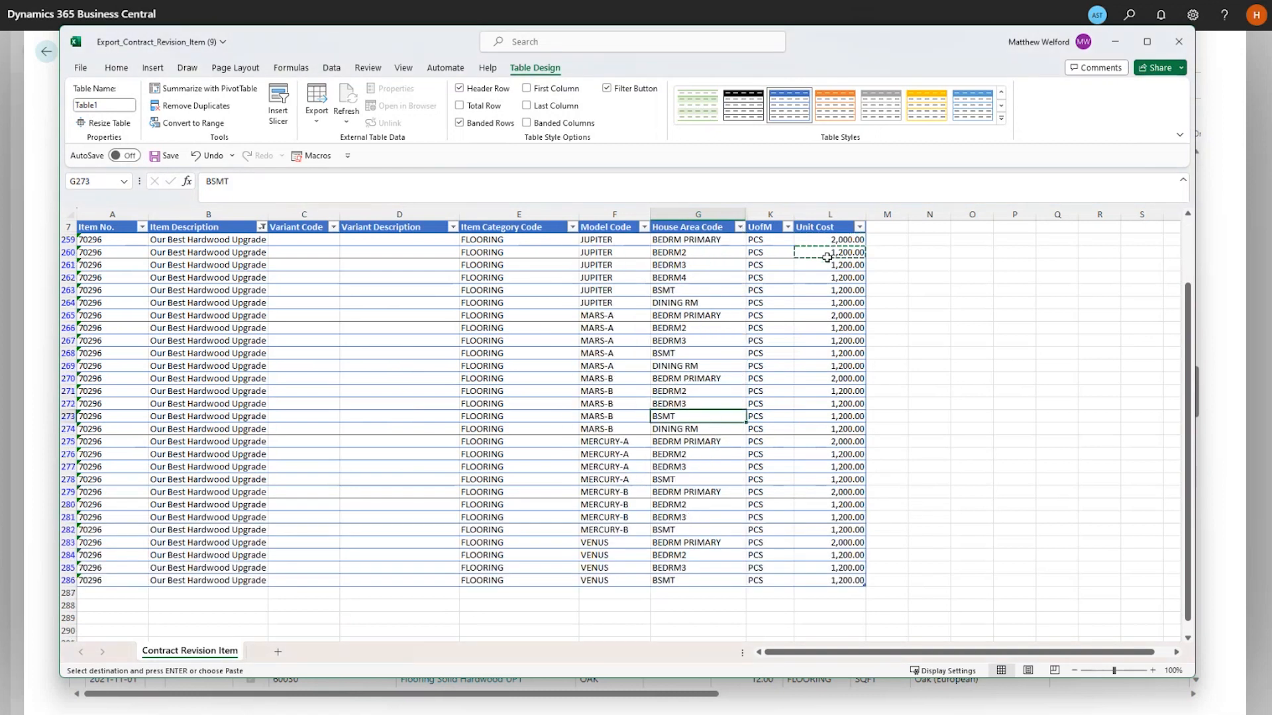
# Remove the Item Description filter so the table lists every item again
pyautogui.click(142, 226)
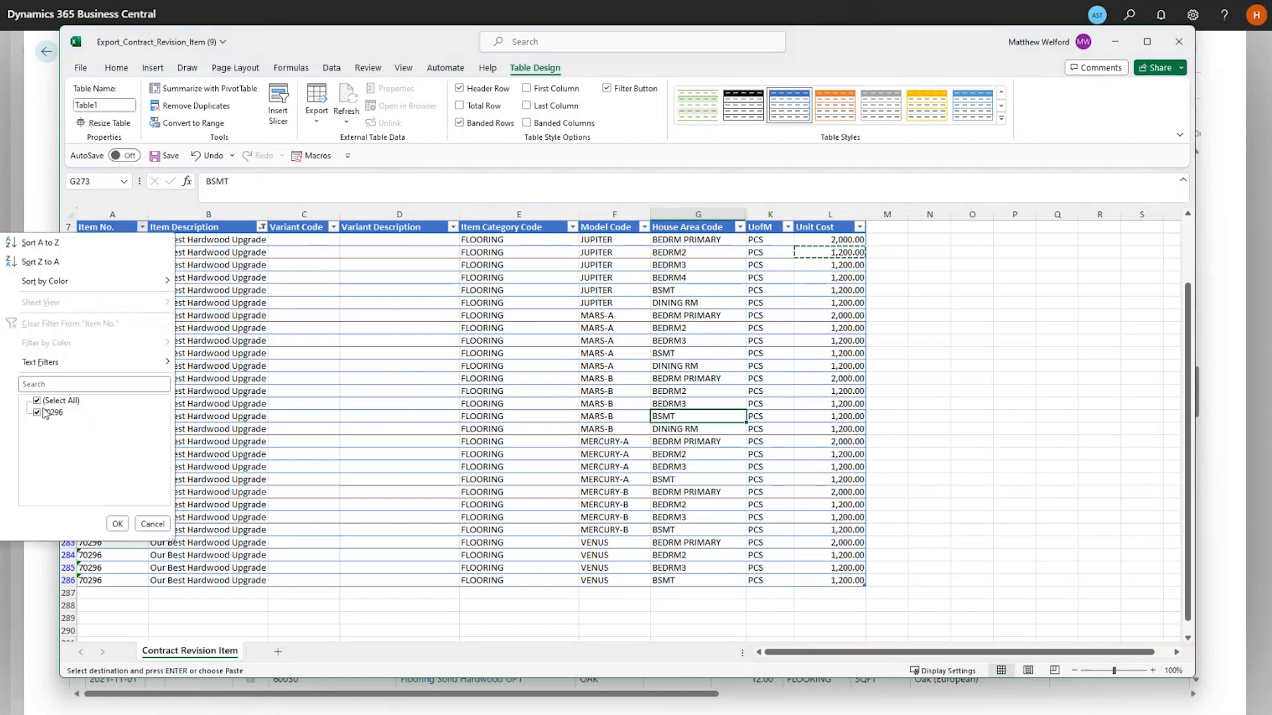
pyautogui.click(152, 524)
pyautogui.click(261, 227)
pyautogui.click(129, 401)
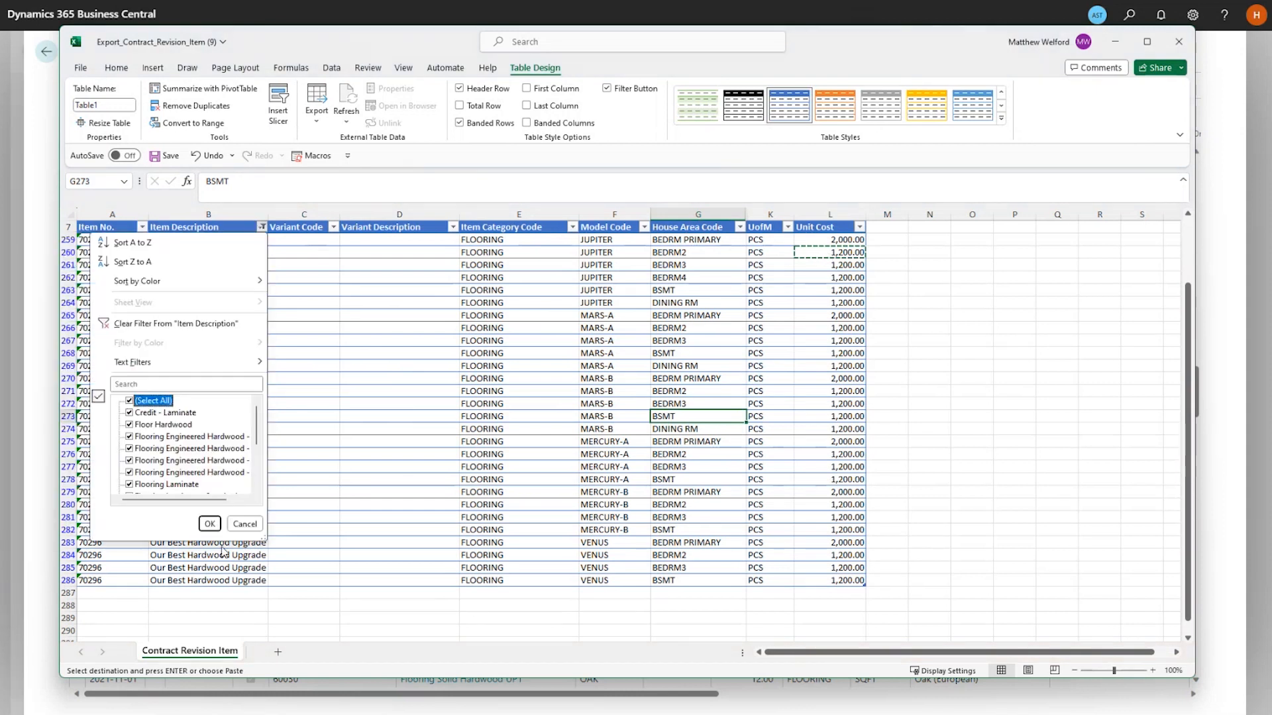
pyautogui.click(209, 524)
pyautogui.click(299, 392)
pyautogui.scroll(2, 352, 432)
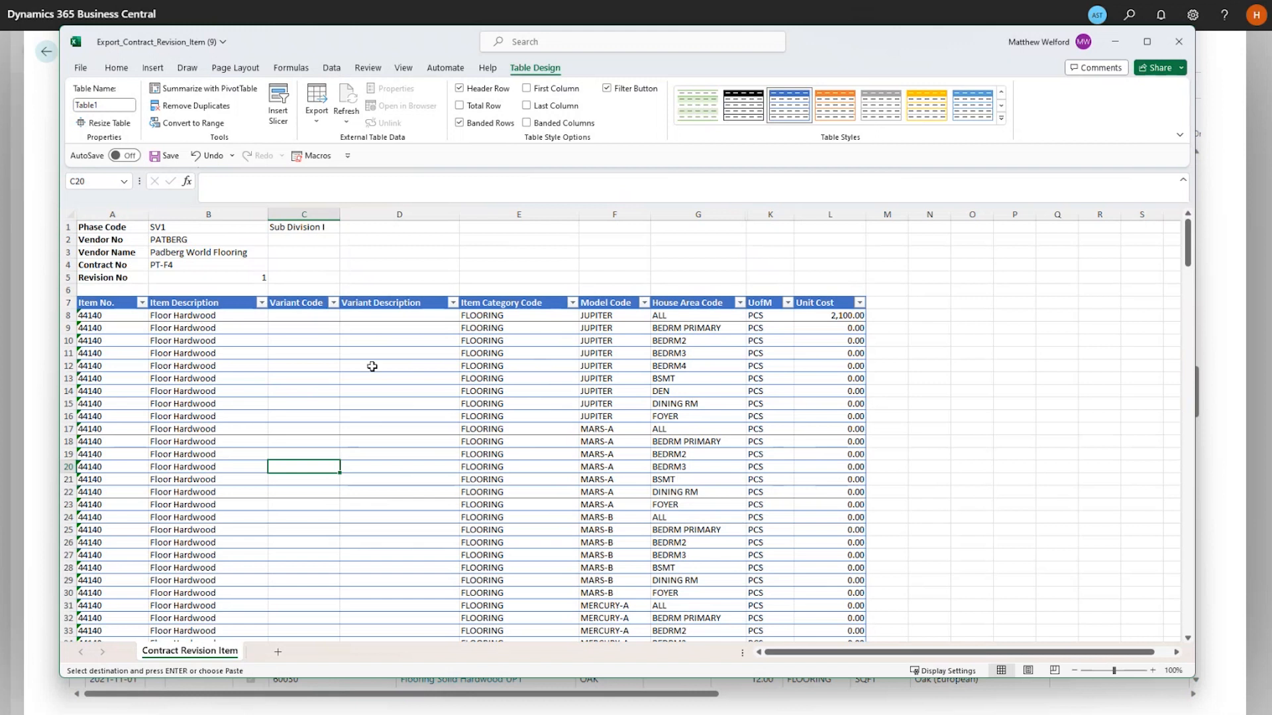
# Save and close the edited price workbook and import it into the PT-F4 contract revision items in Business Central
pyautogui.click(1178, 41)
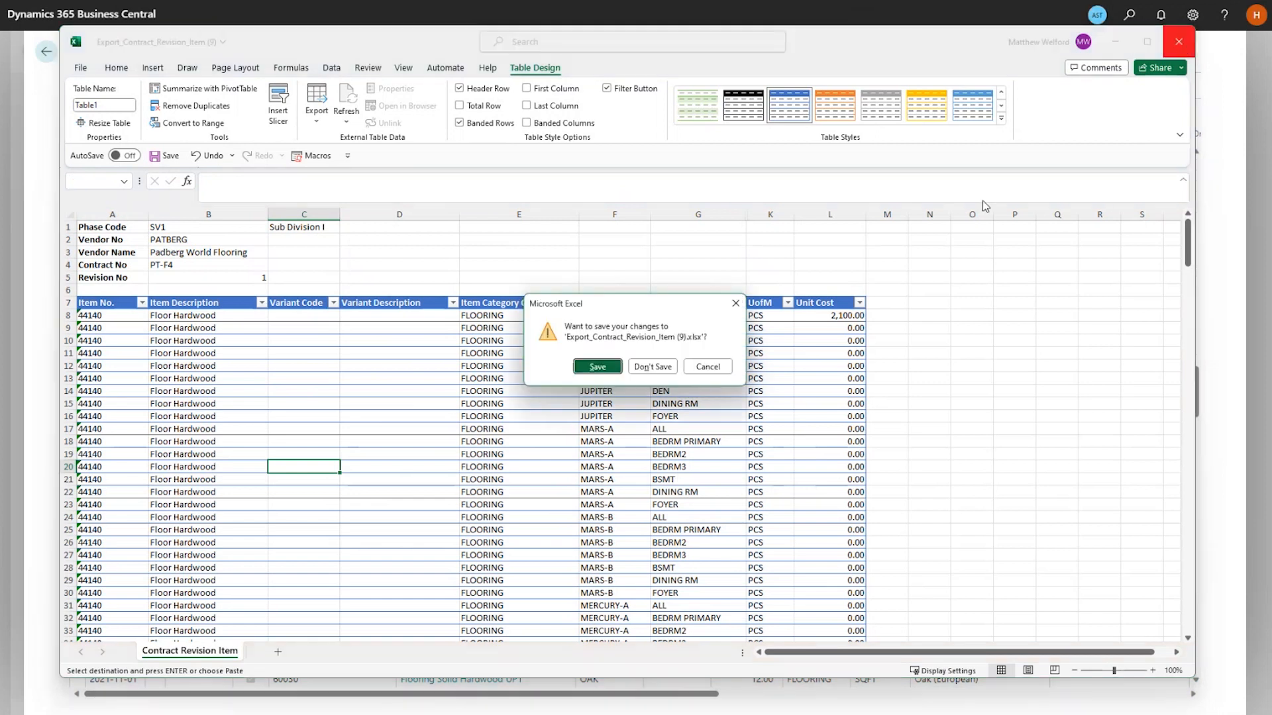
pyautogui.click(595, 368)
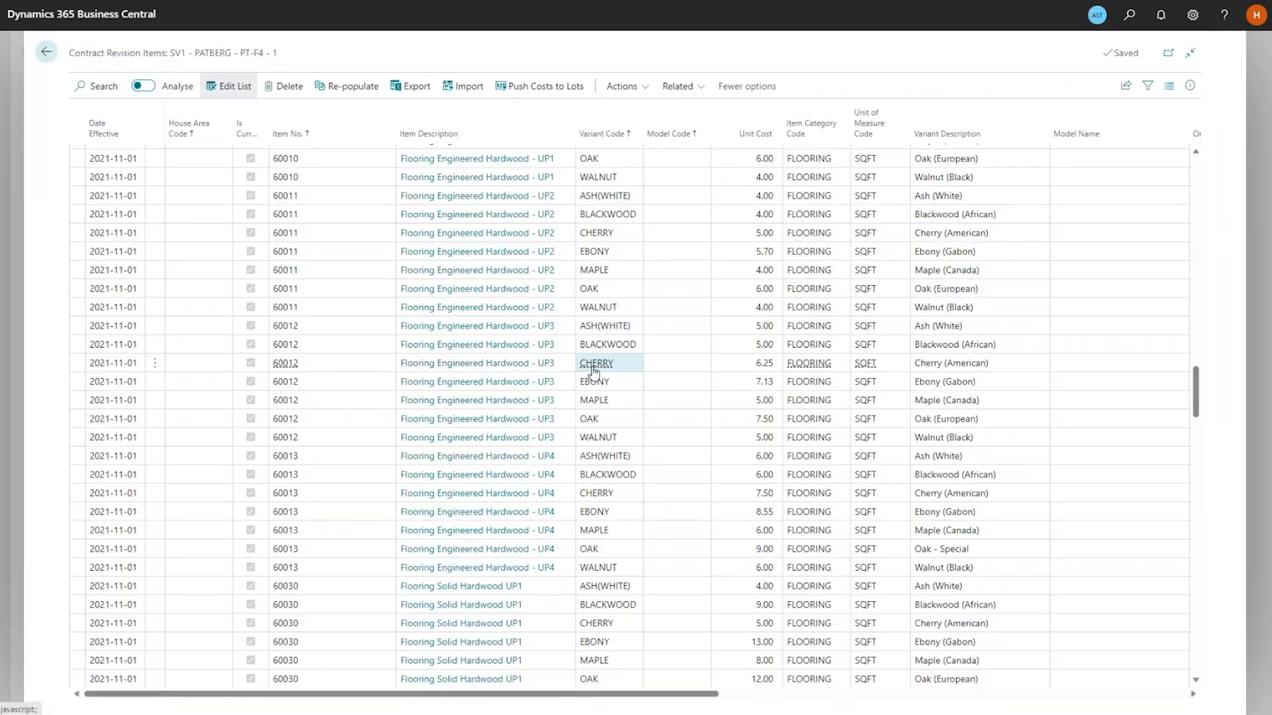
pyautogui.click(461, 85)
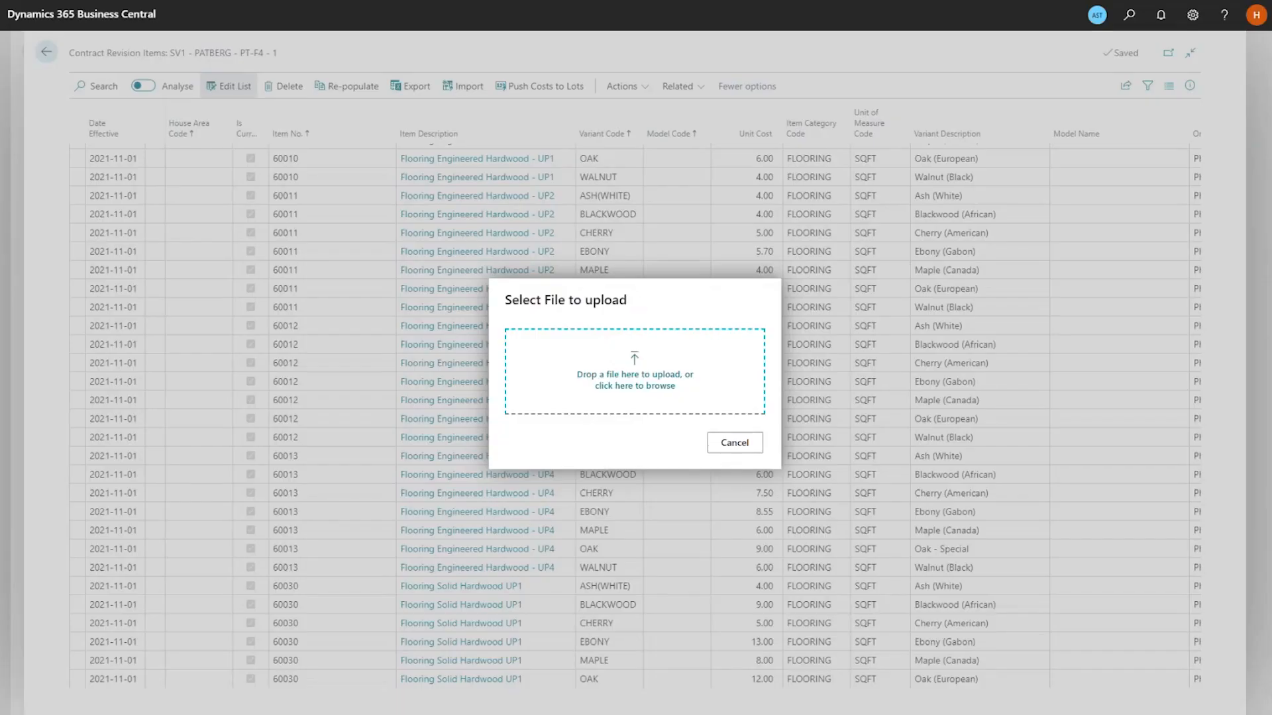
pyautogui.moveTo(620, 245); pyautogui.dragTo(586, 371)
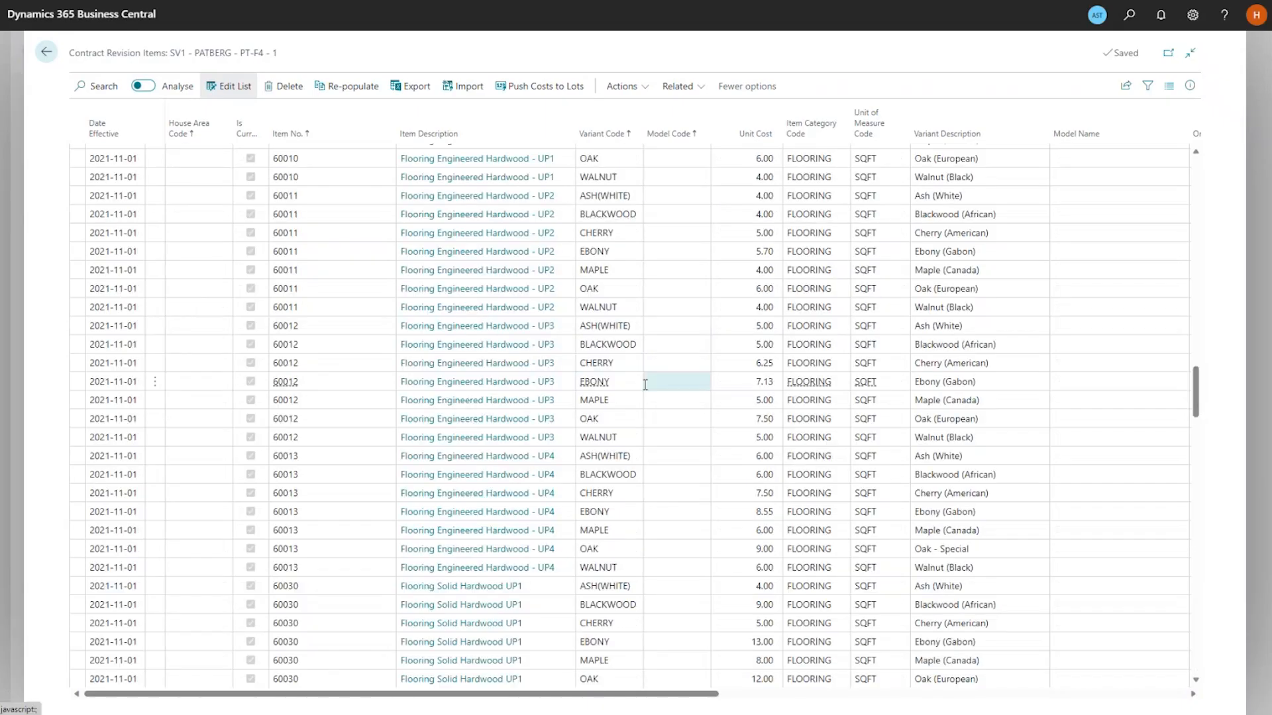
# Check the imported unit costs of Our Best Hardwood Upgrade Level 3 and return to the home page
pyautogui.scroll(-10, 522, 404)
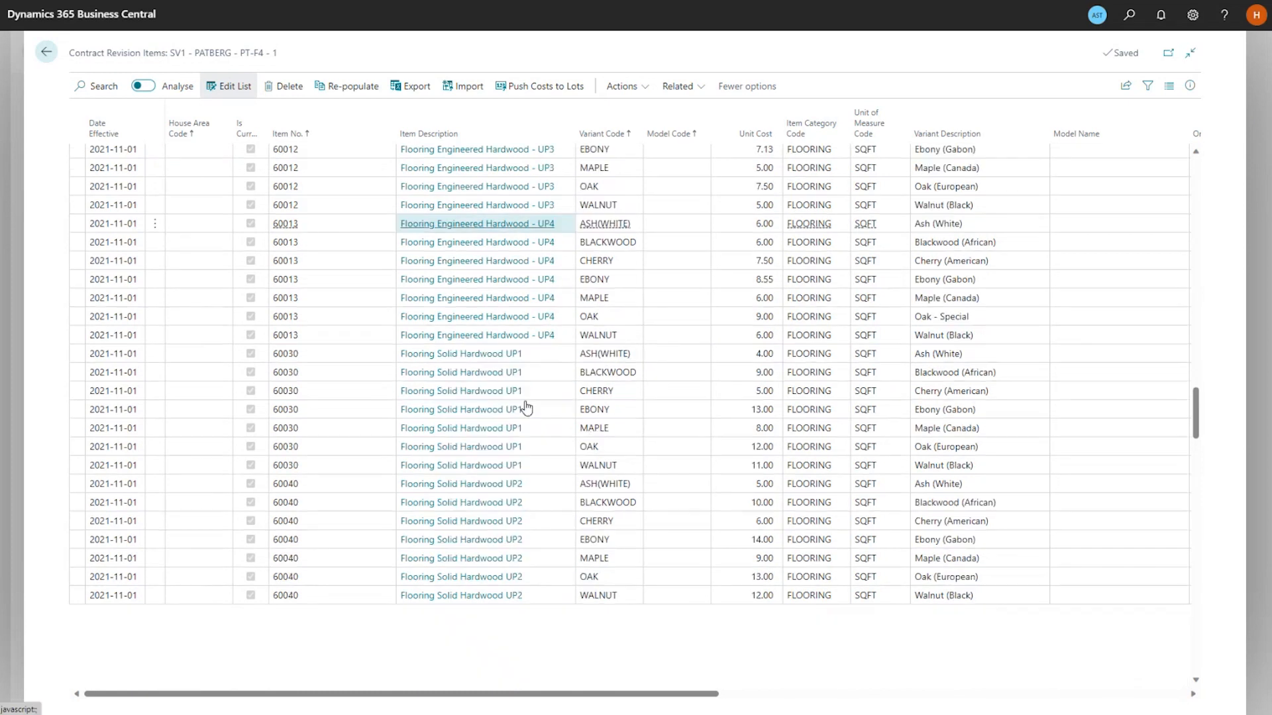
pyautogui.scroll(-10, 520, 404)
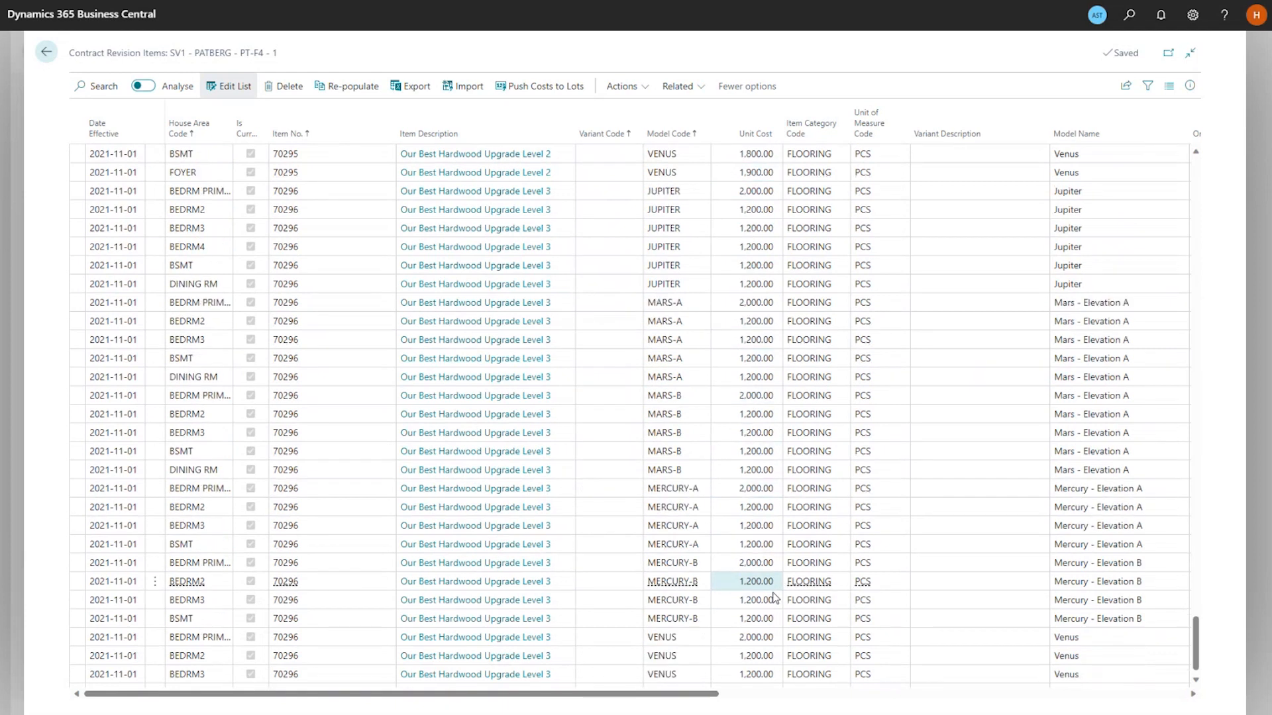
pyautogui.scroll(-1, 768, 589)
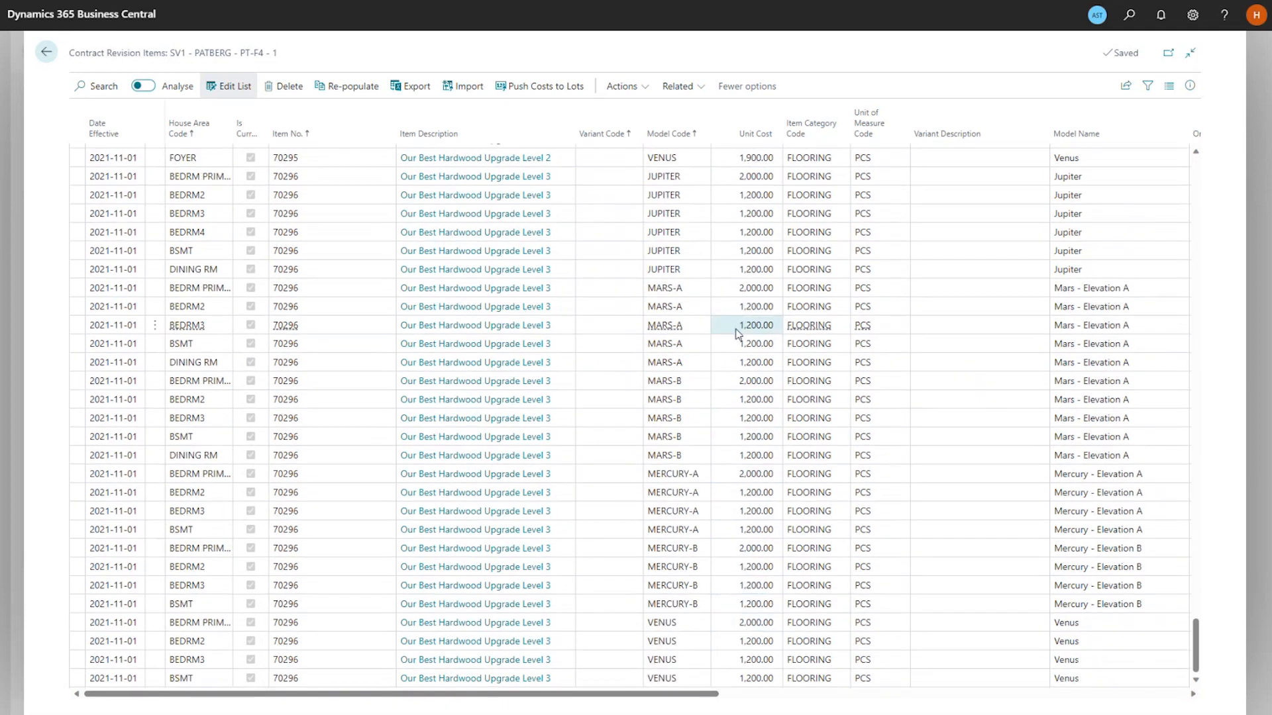
pyautogui.click(47, 54)
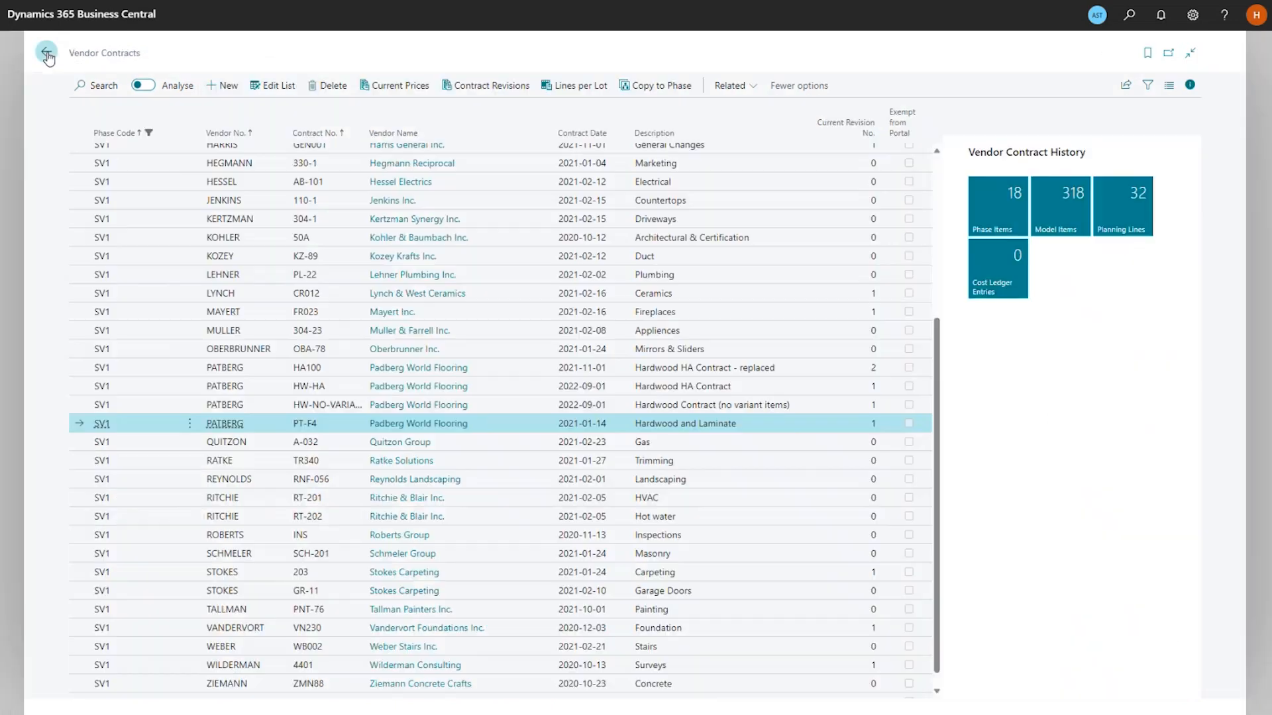
pyautogui.click(47, 54)
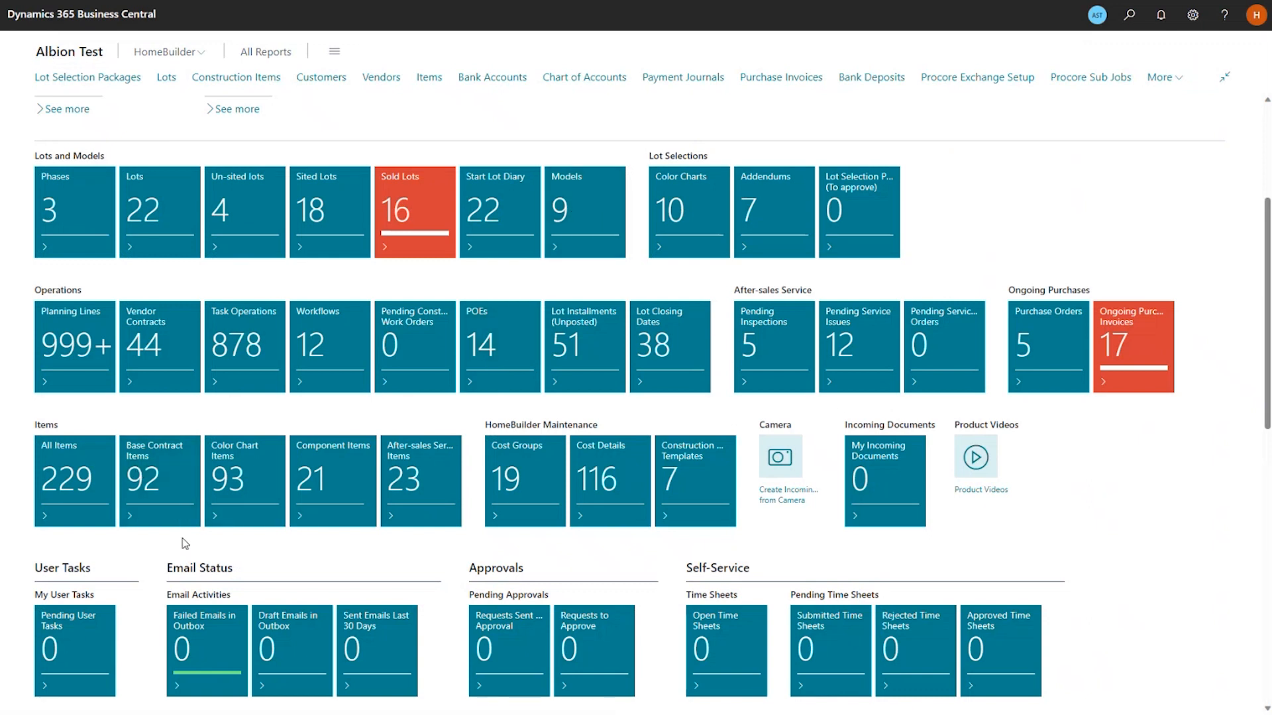
# Search the color chart items for "best" and select Our Best Hardwood Upgrade Level 3
pyautogui.click(247, 486)
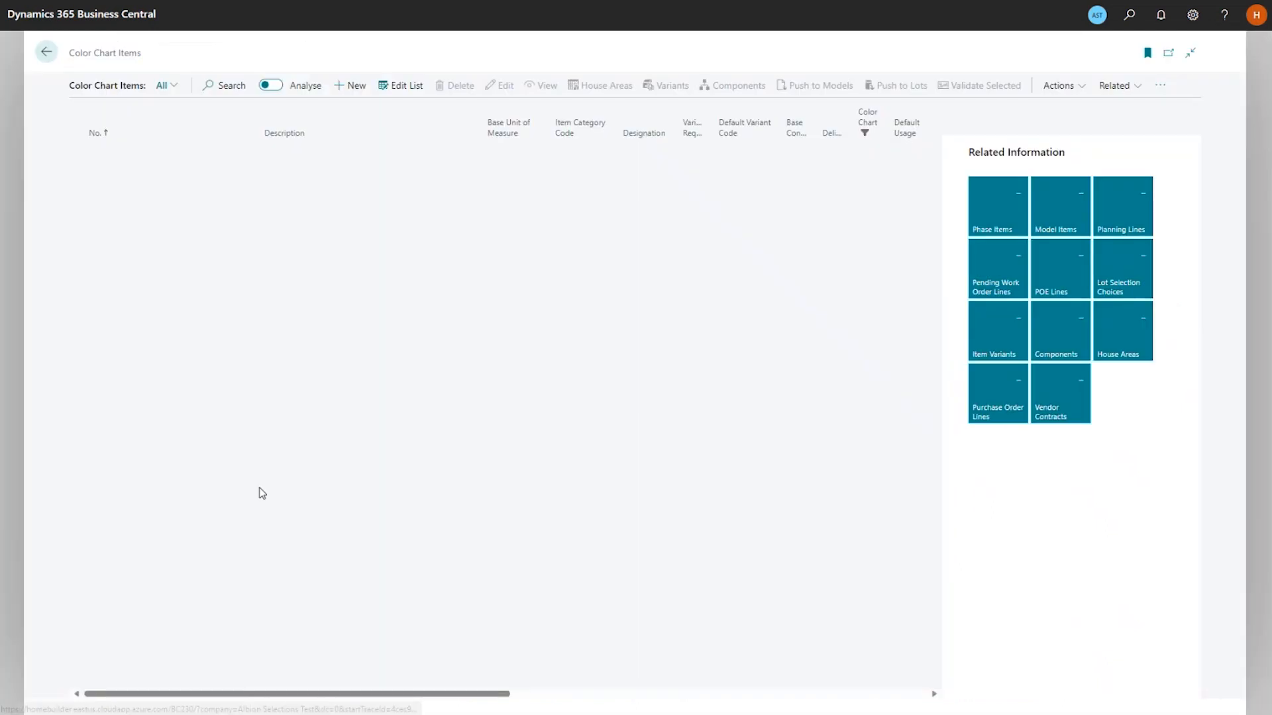
pyautogui.scroll(-5, 425, 543)
pyautogui.scroll(-1, 424, 542)
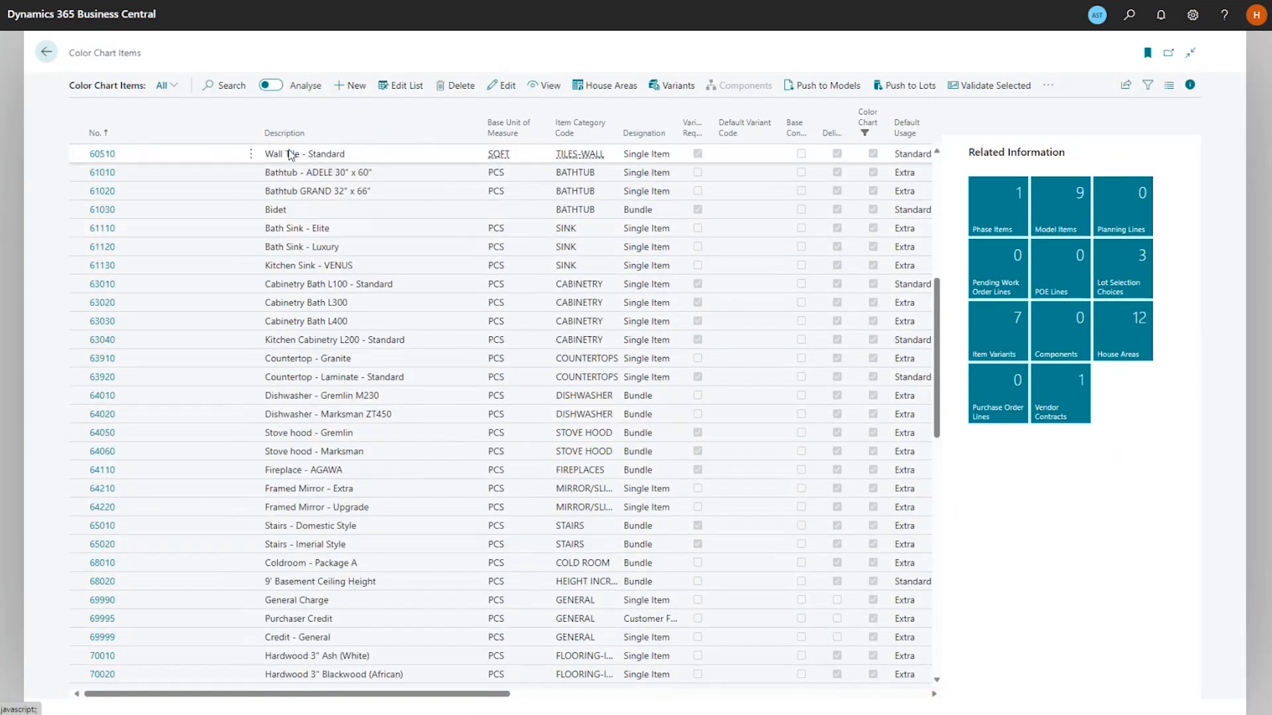
pyautogui.click(225, 85)
pyautogui.write('best')
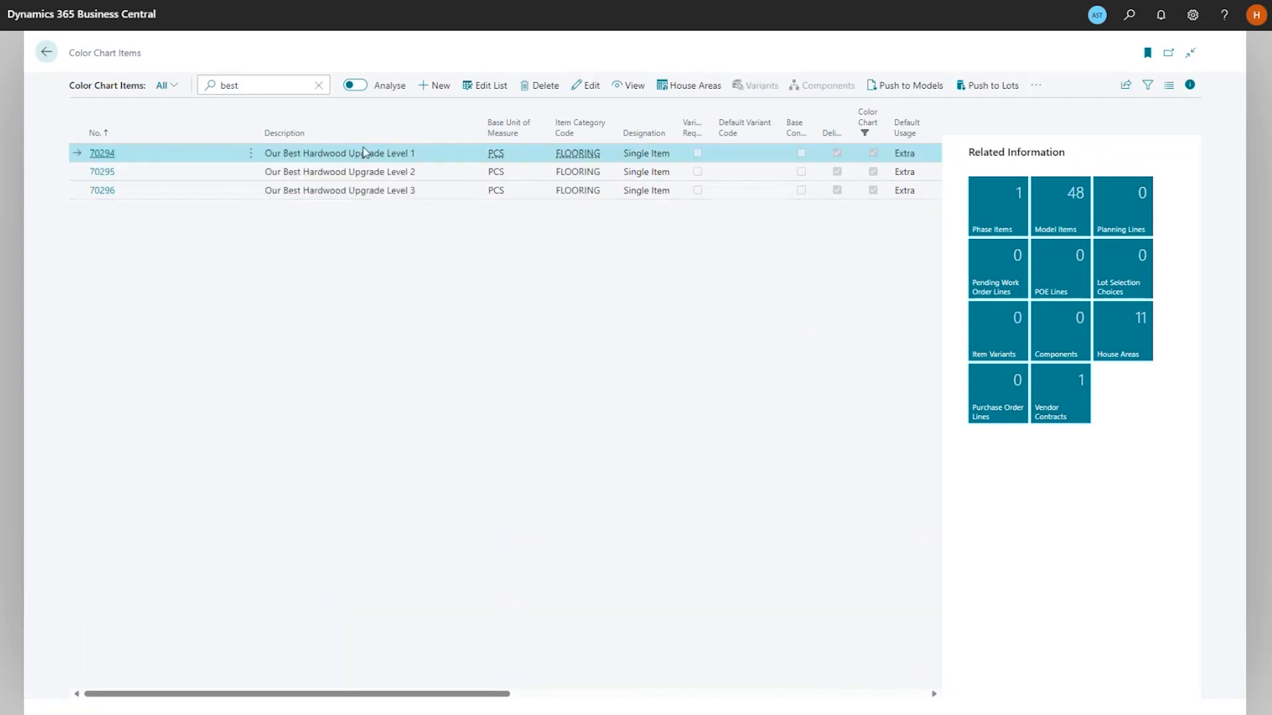
pyautogui.click(437, 190)
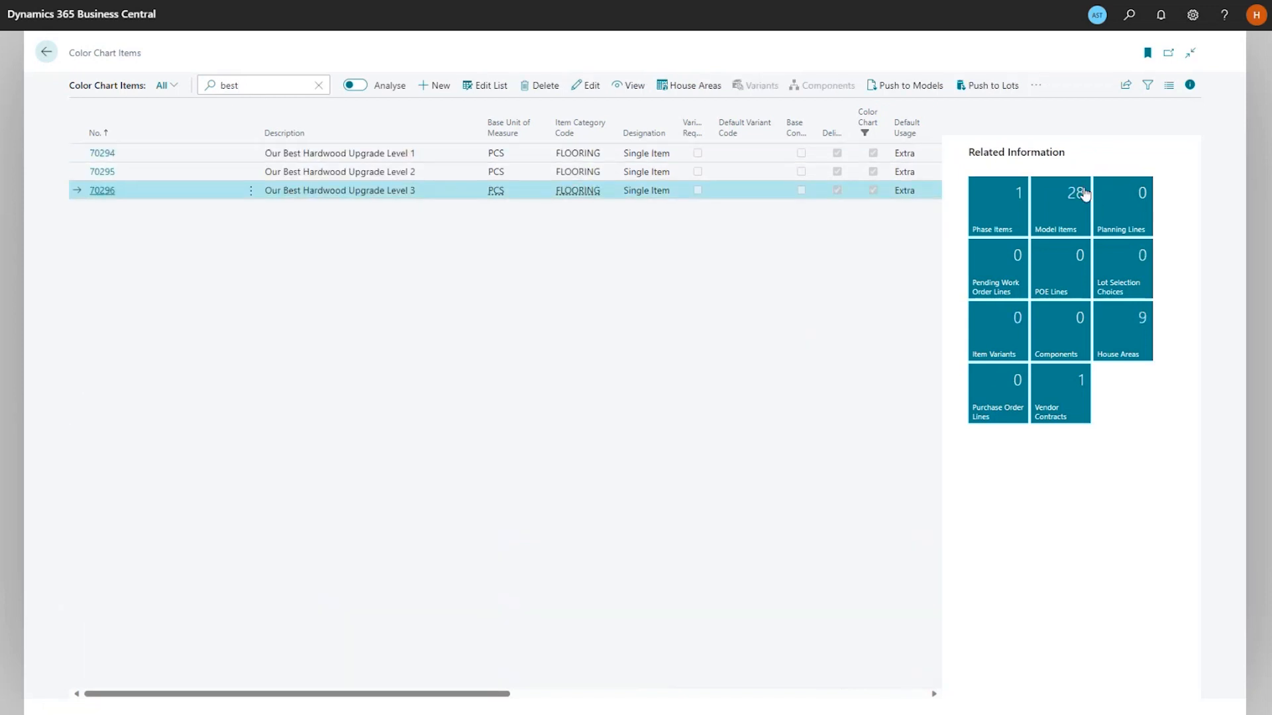
# Examine the unit cost, markup and unit price of the item's model items and return to the home page
pyautogui.click(1080, 193)
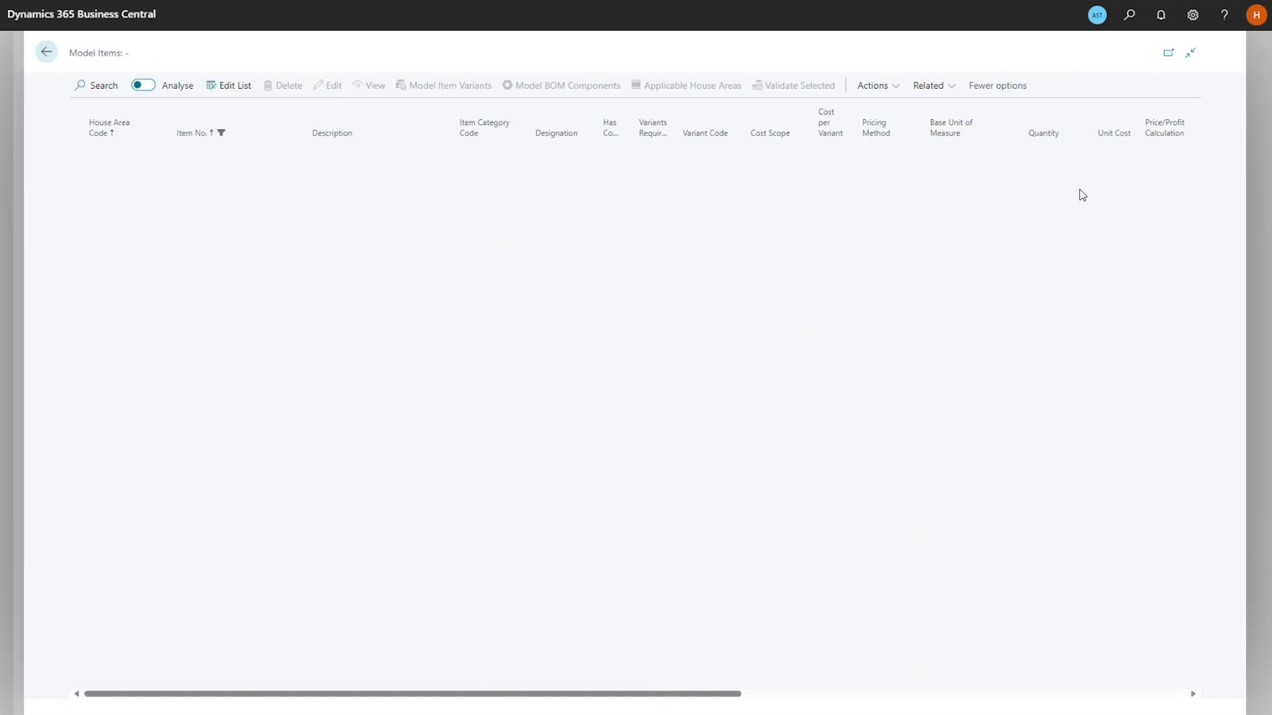
pyautogui.moveTo(731, 700); pyautogui.dragTo(926, 694)
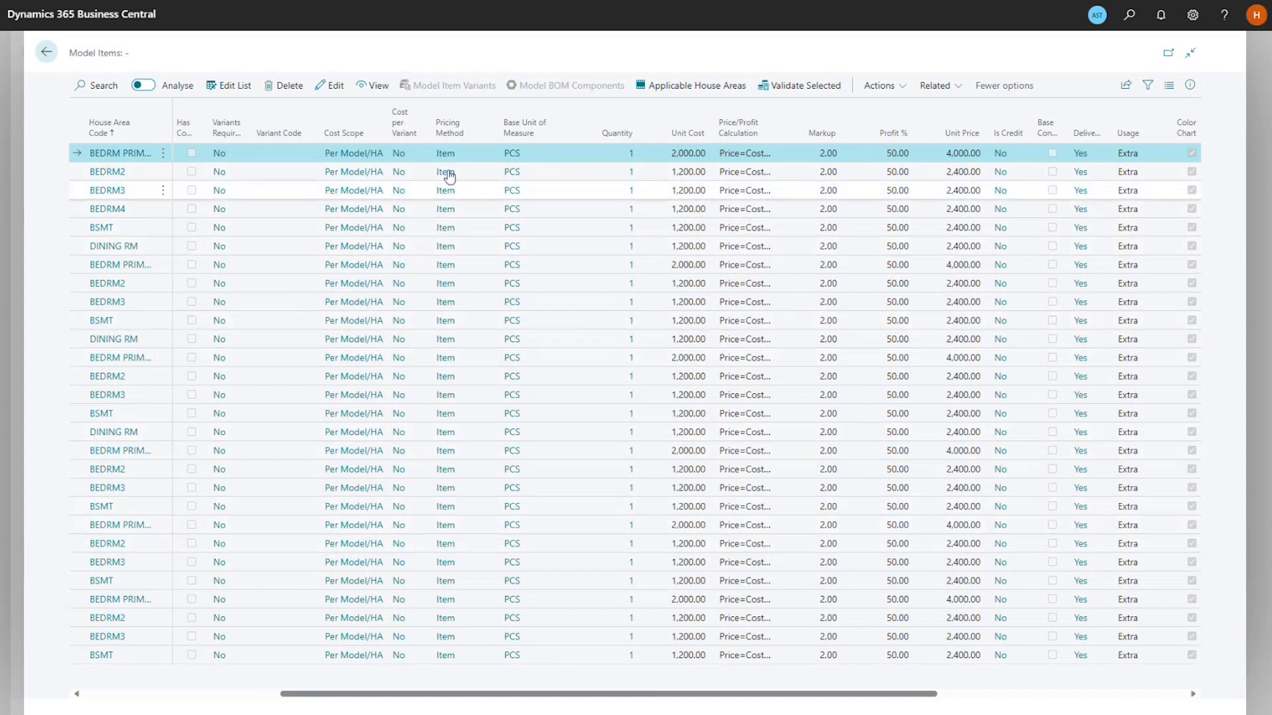
pyautogui.click(47, 57)
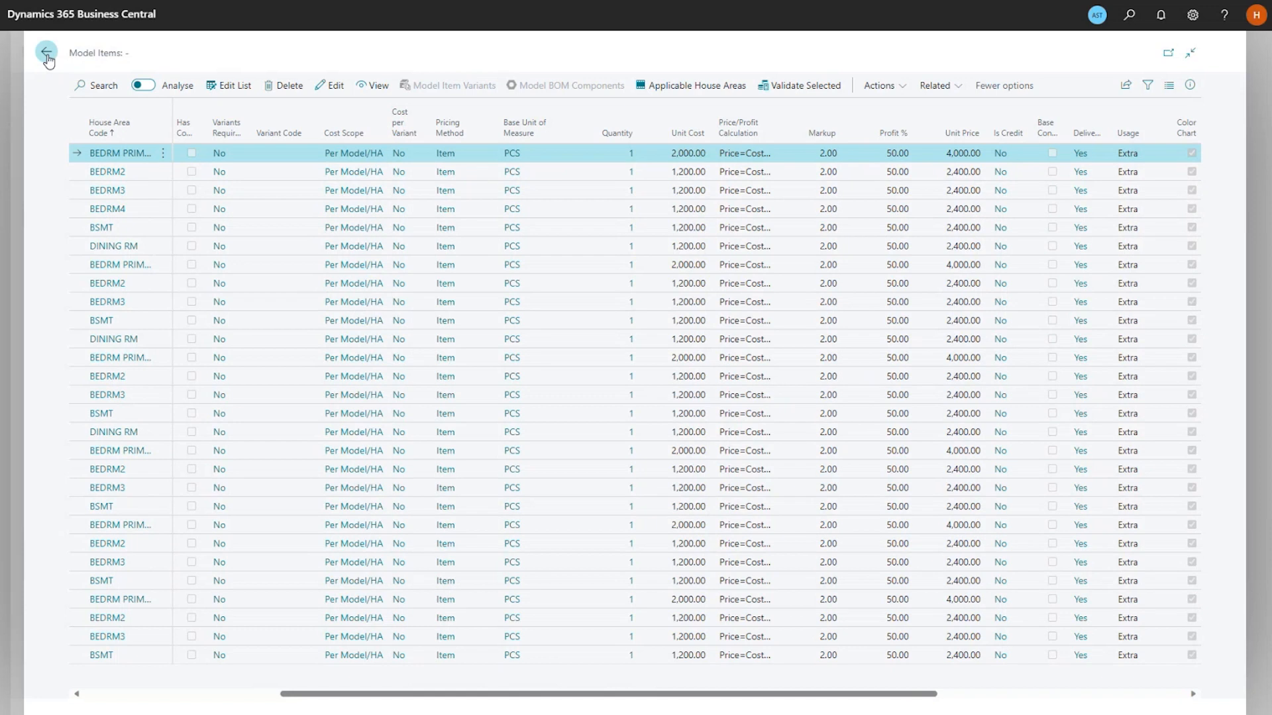
pyautogui.click(47, 57)
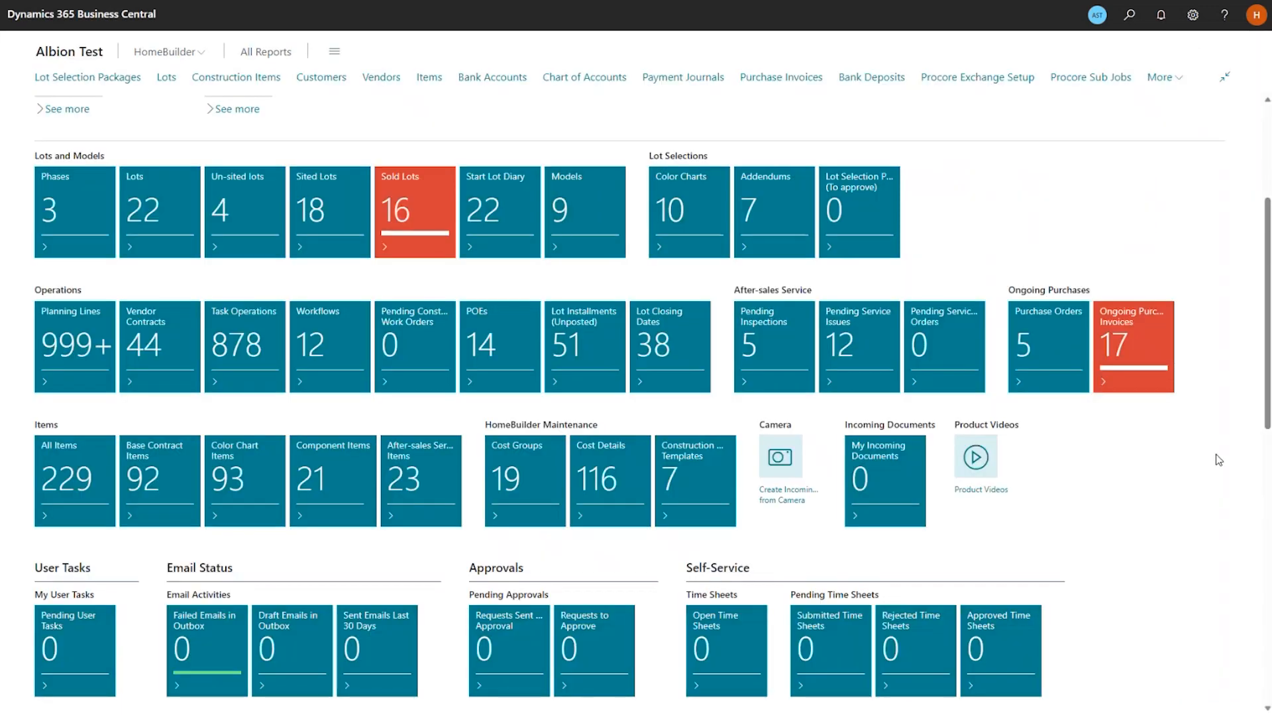
# Open the lot selection choices of package LSPKG0012 for lot L004 in phase SV1
pyautogui.click(158, 210)
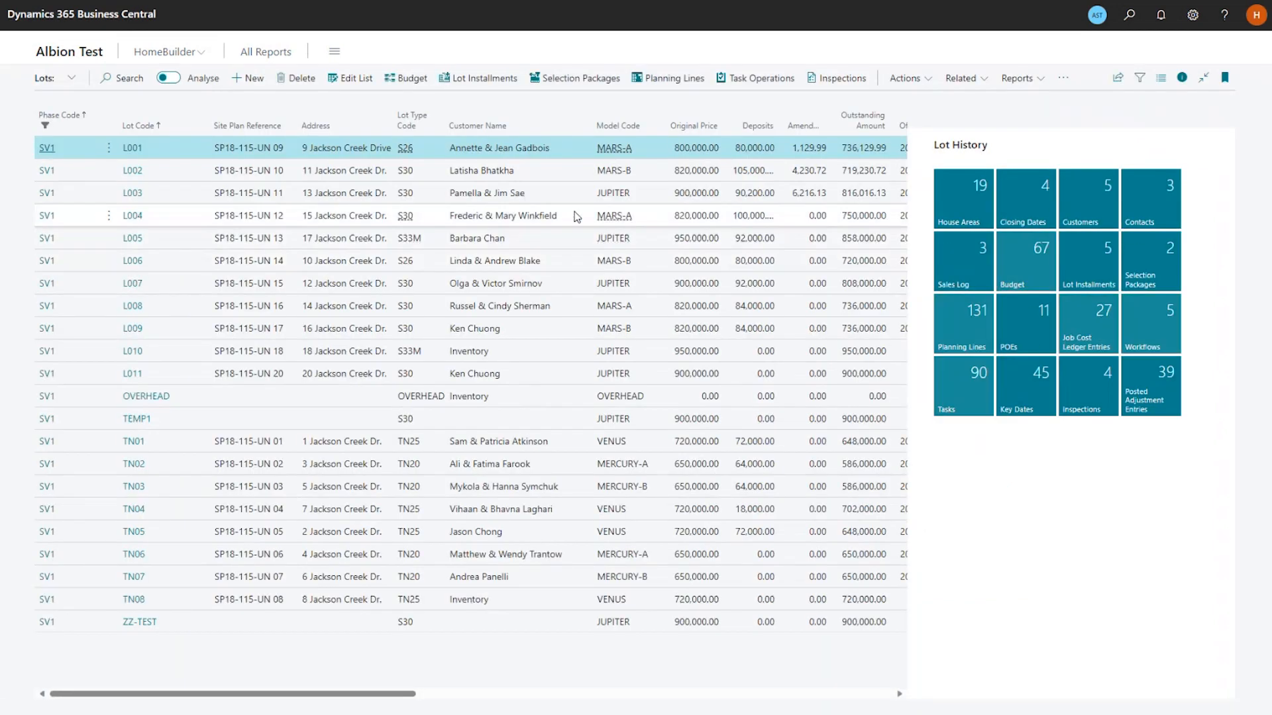
pyautogui.click(578, 218)
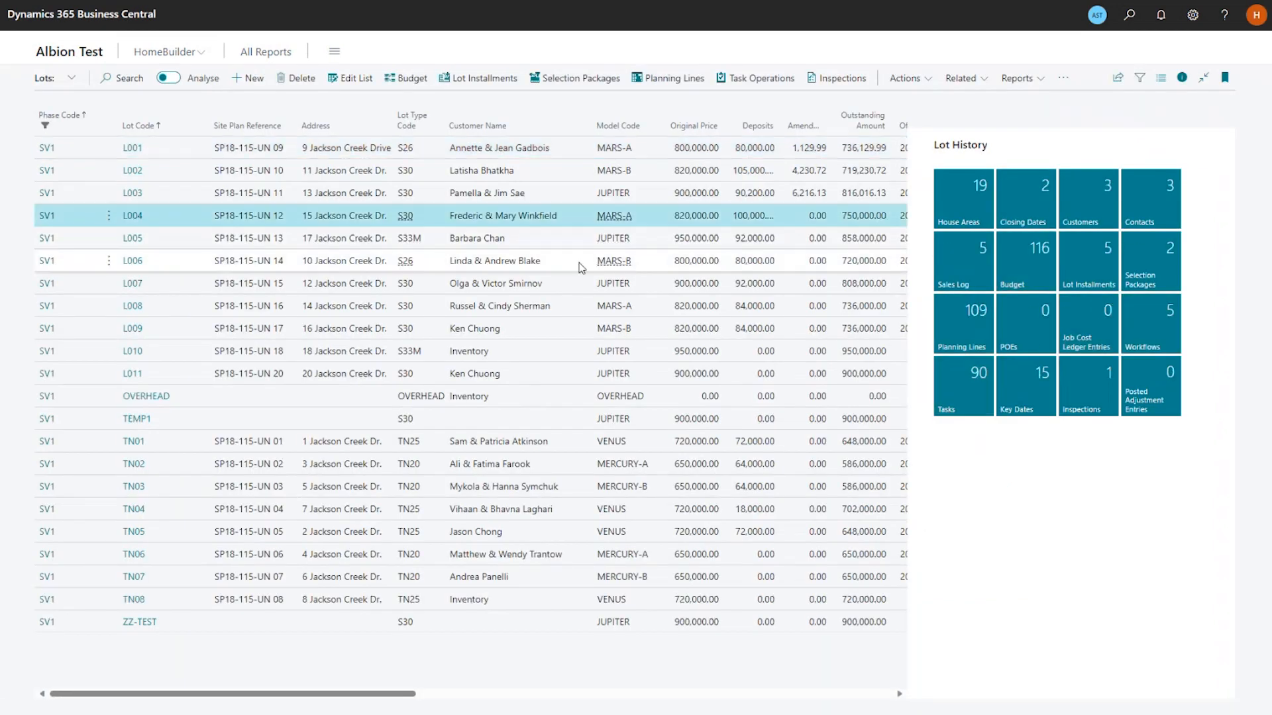
pyautogui.click(581, 81)
pyautogui.click(337, 144)
pyautogui.click(476, 88)
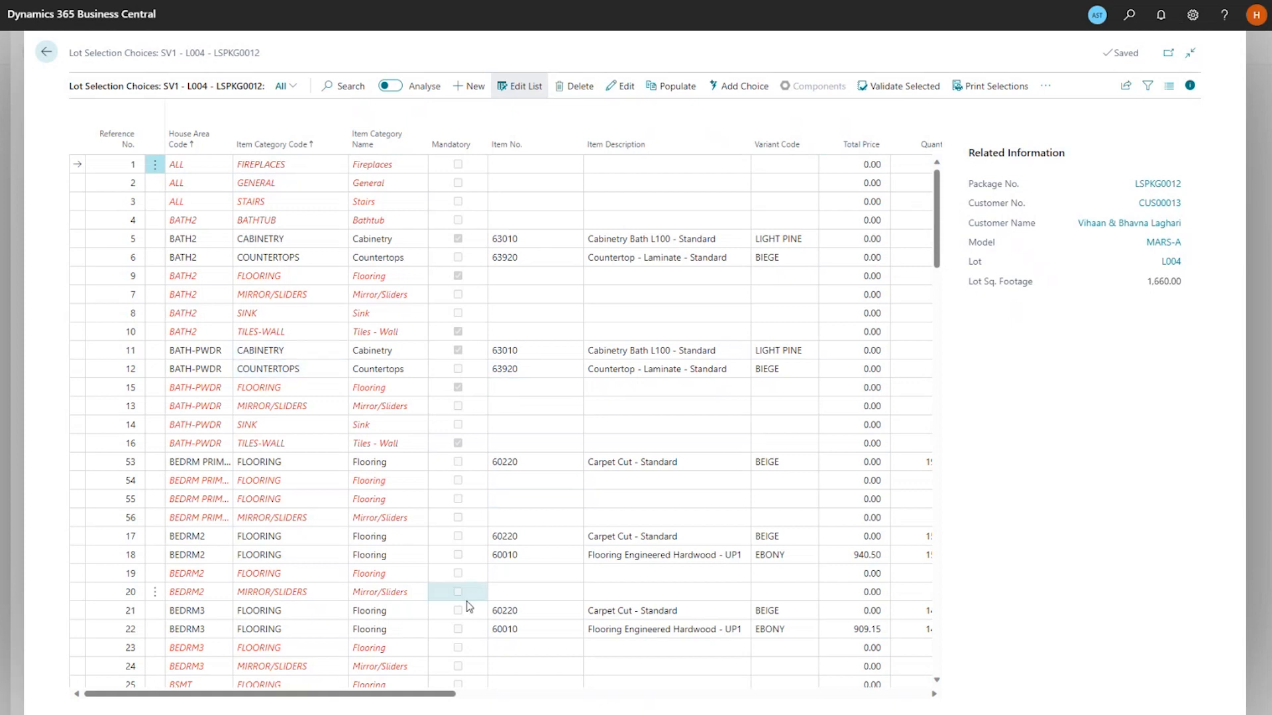
# Pick item 70296, Our Best Hardwood Upgrade Level 3, for the primary bedroom flooring choice with reference number 54
pyautogui.click(533, 490)
pyautogui.click(575, 482)
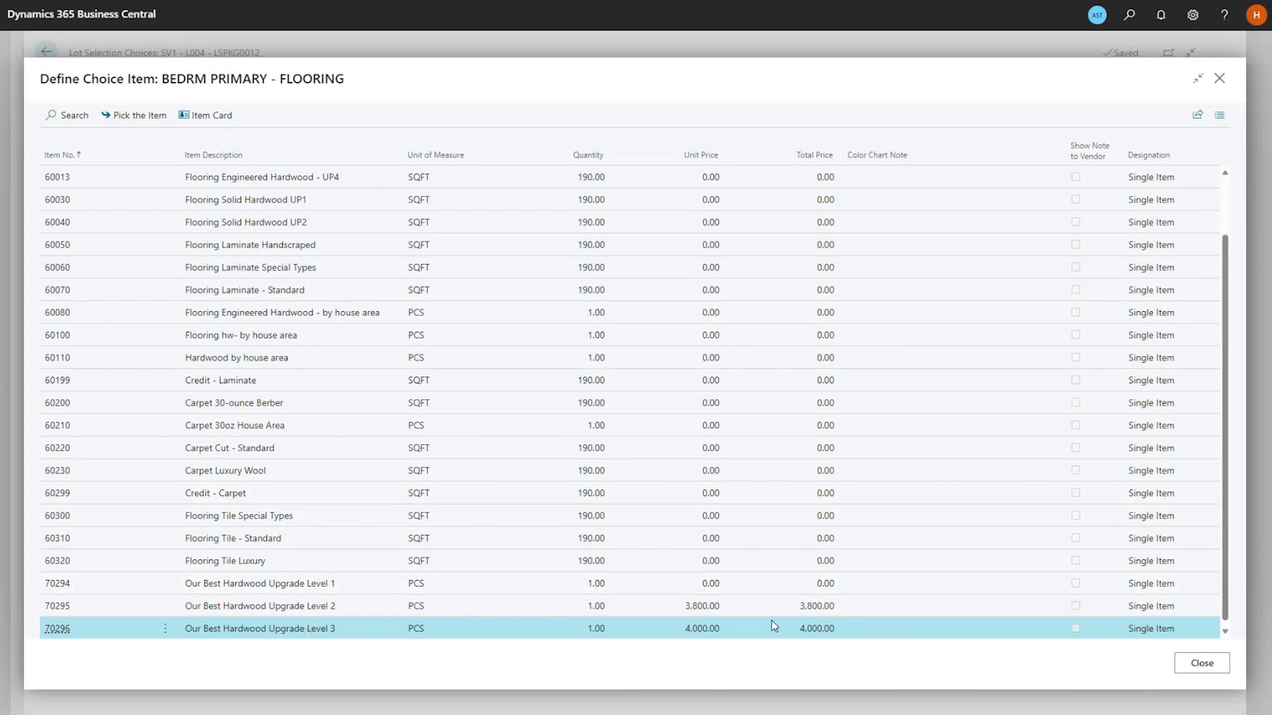
pyautogui.click(122, 116)
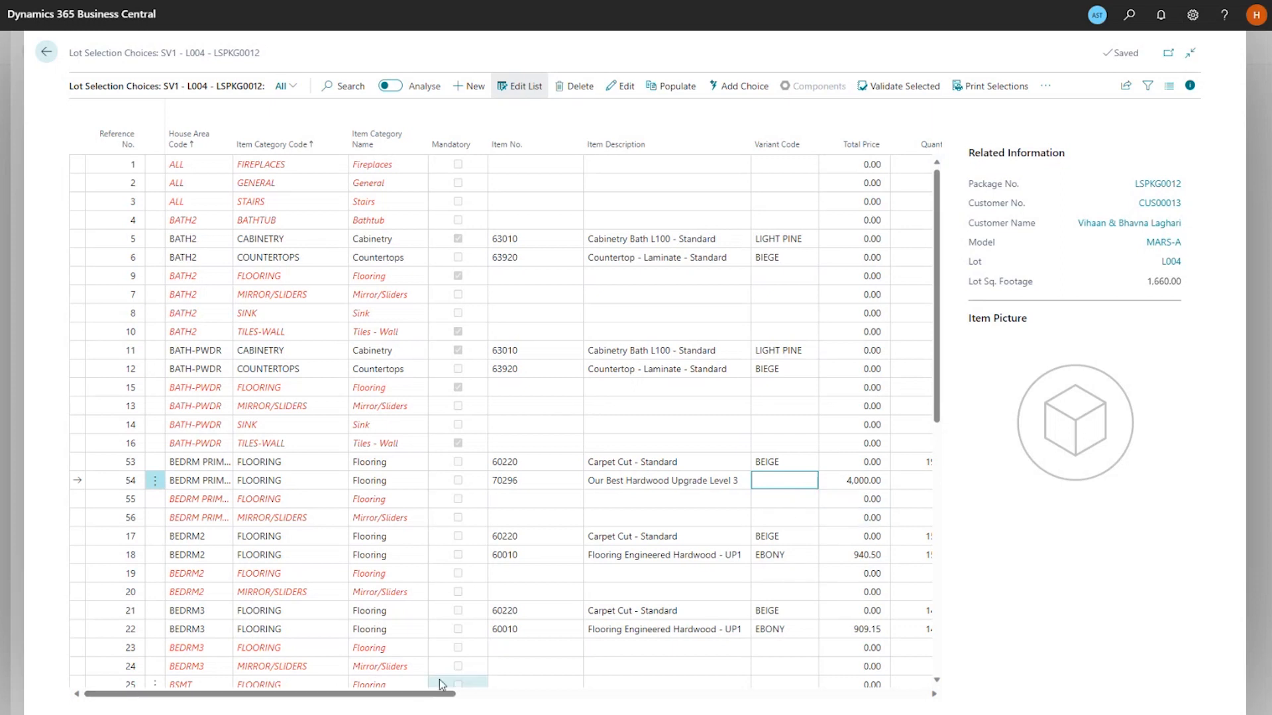
# Enter "Maple flooring" as the custom note of the Our Best Hardwood Upgrade Level 3 choice and return to the lots list
pyautogui.moveTo(427, 694); pyautogui.dragTo(660, 697)
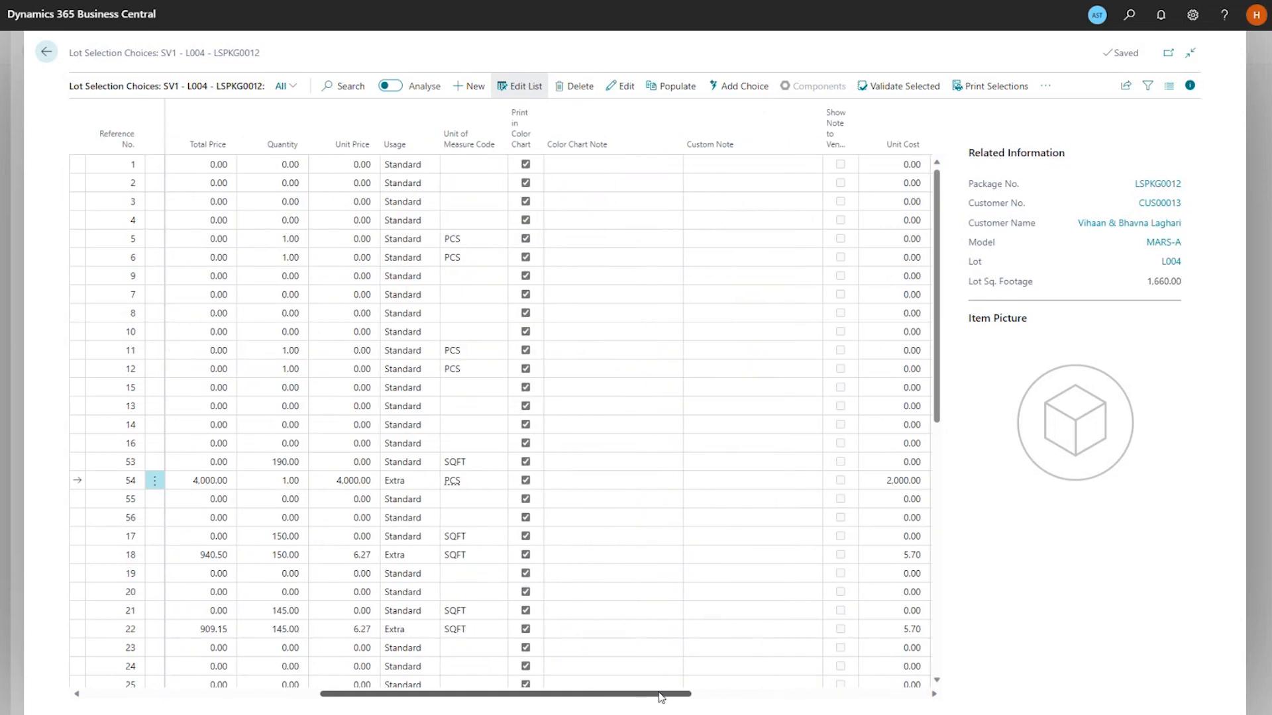
pyautogui.click(693, 482)
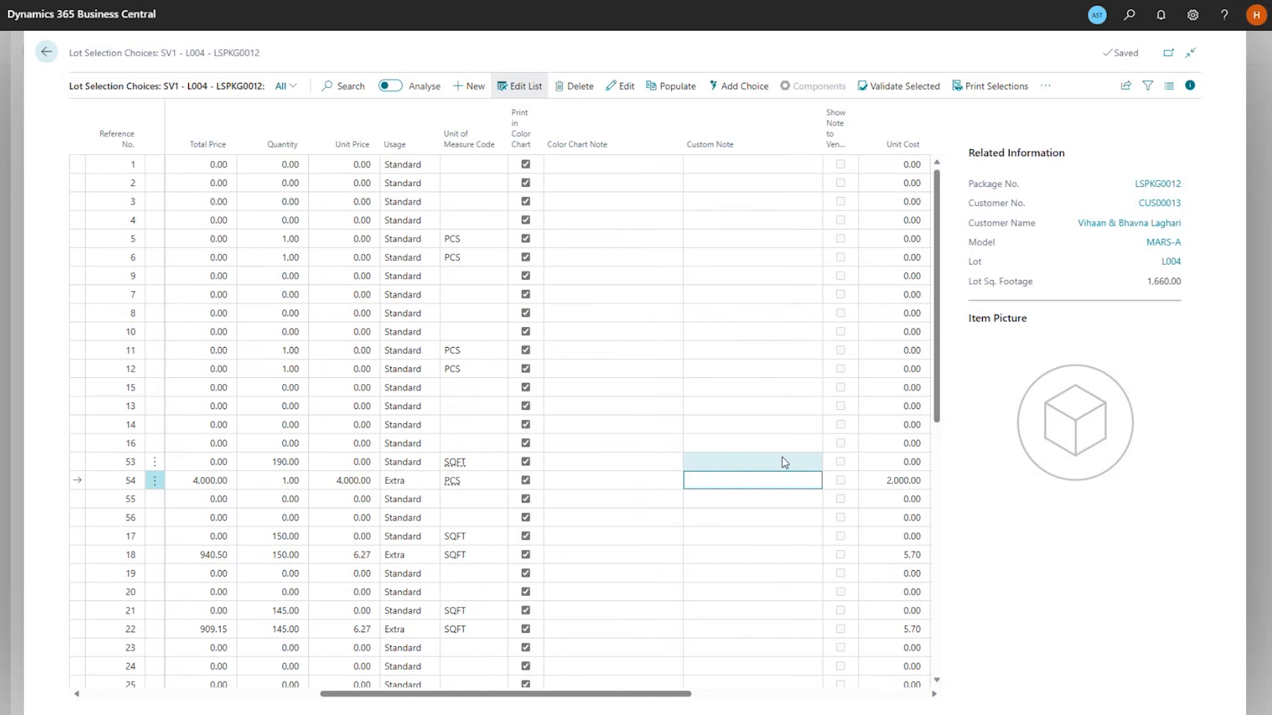
pyautogui.write('Maple flooring')
pyautogui.press('Tab')
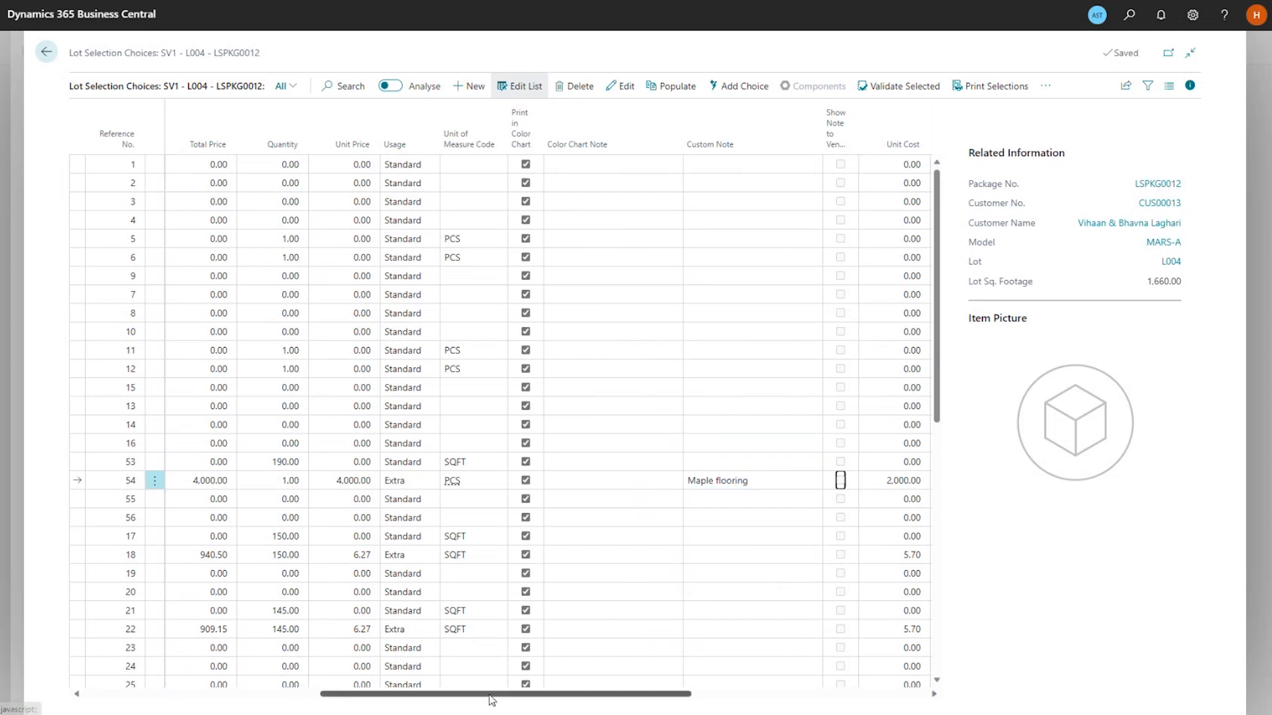
pyautogui.moveTo(492, 700); pyautogui.dragTo(255, 700)
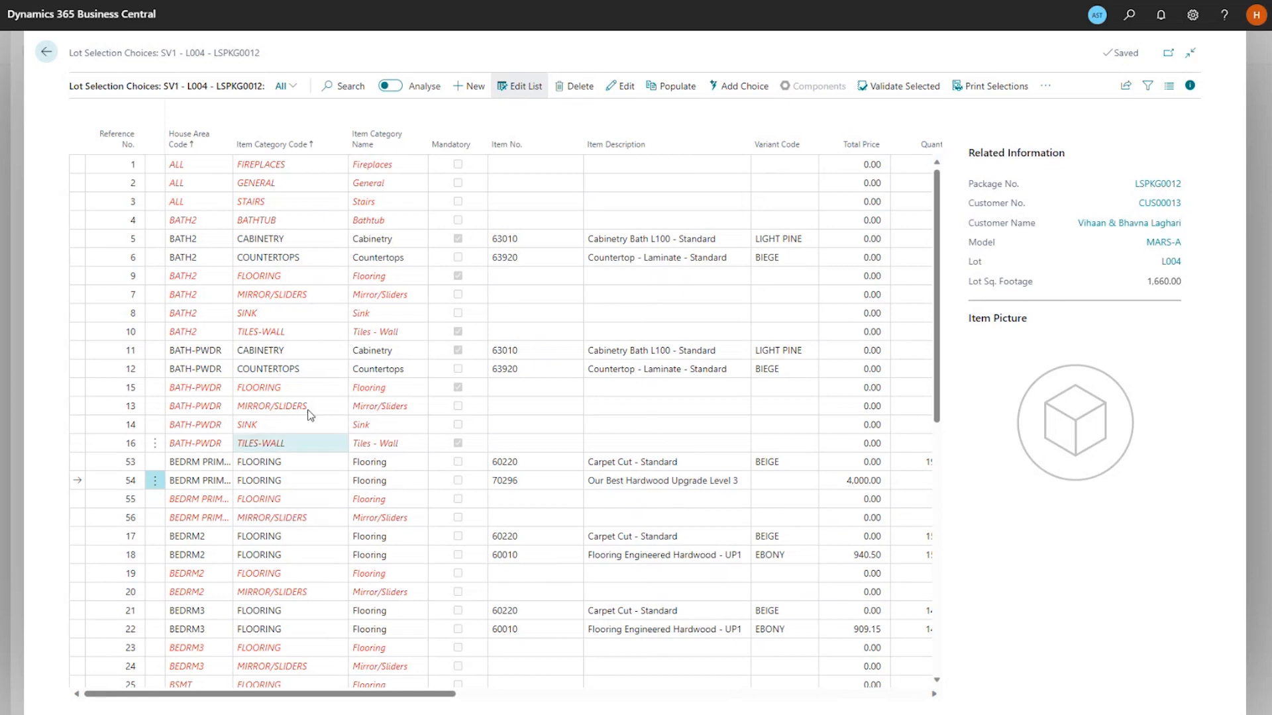
pyautogui.click(46, 52)
pyautogui.click(46, 53)
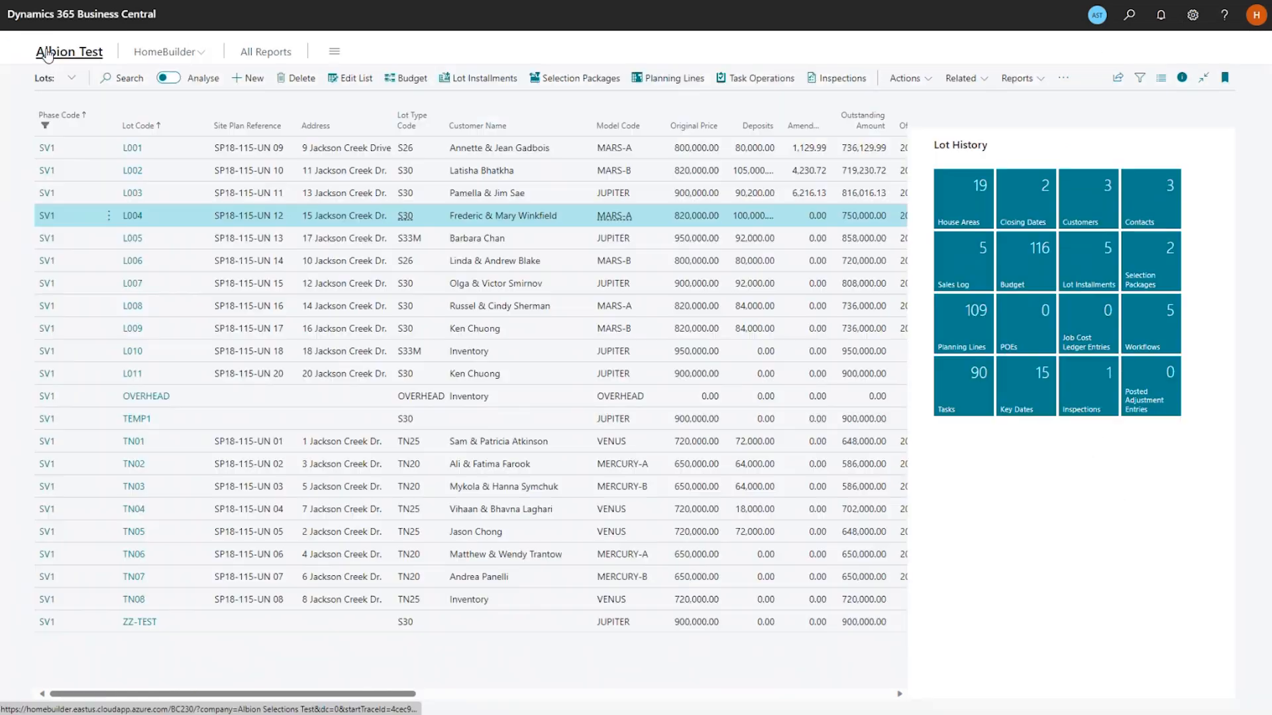